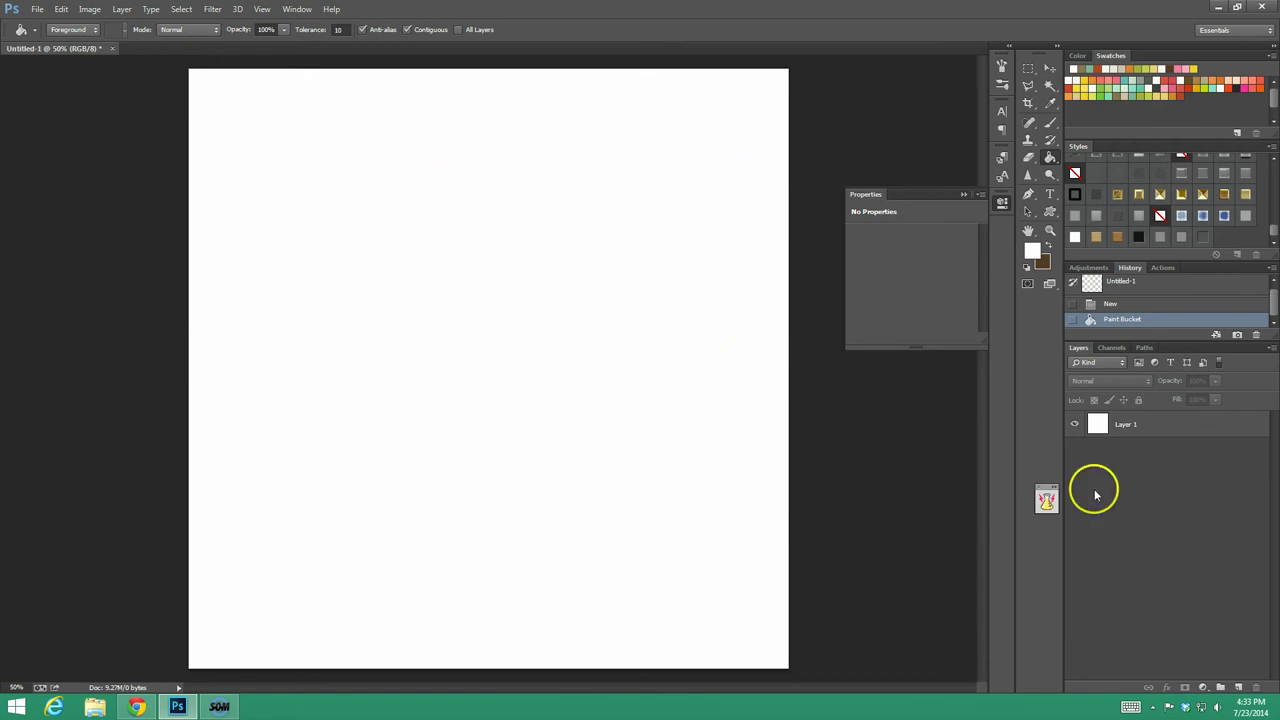
Choose the heart preset in the Custom Shape Tool and lock all of white Layer 1.
left_click(1052, 218)
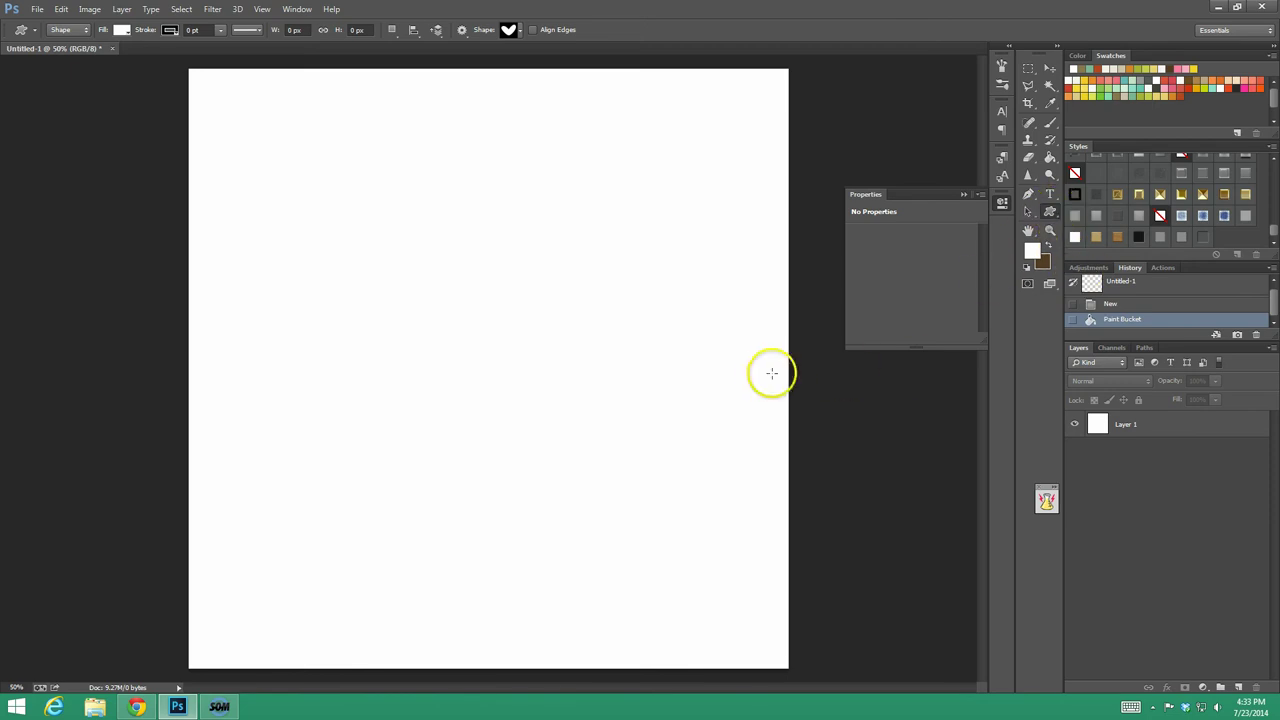
right_click(1150, 428)
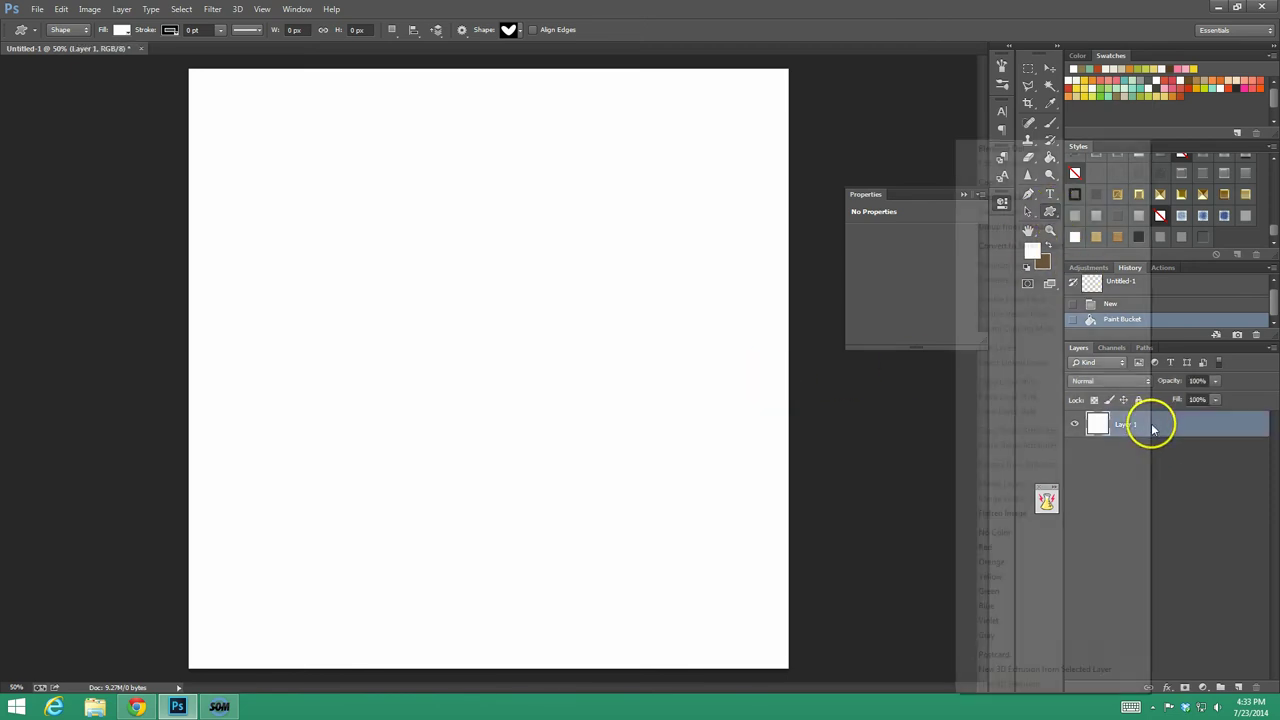
left_click(1170, 432)
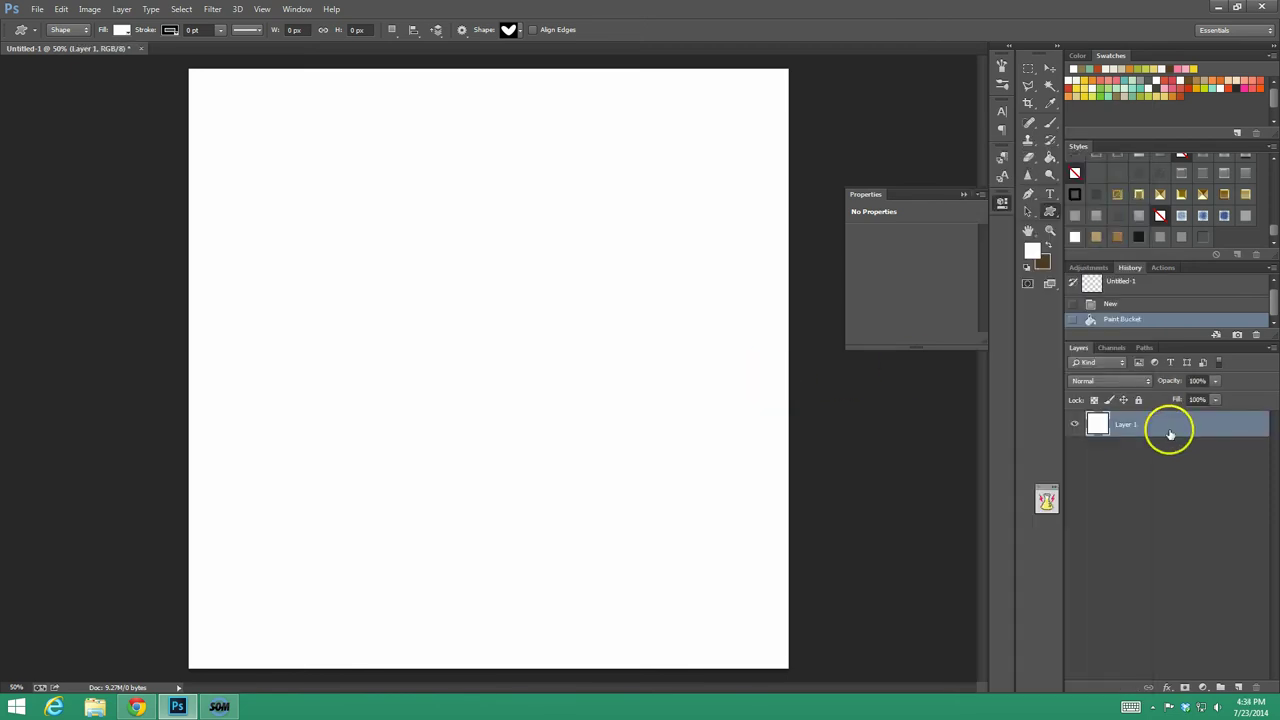
left_click(1138, 400)
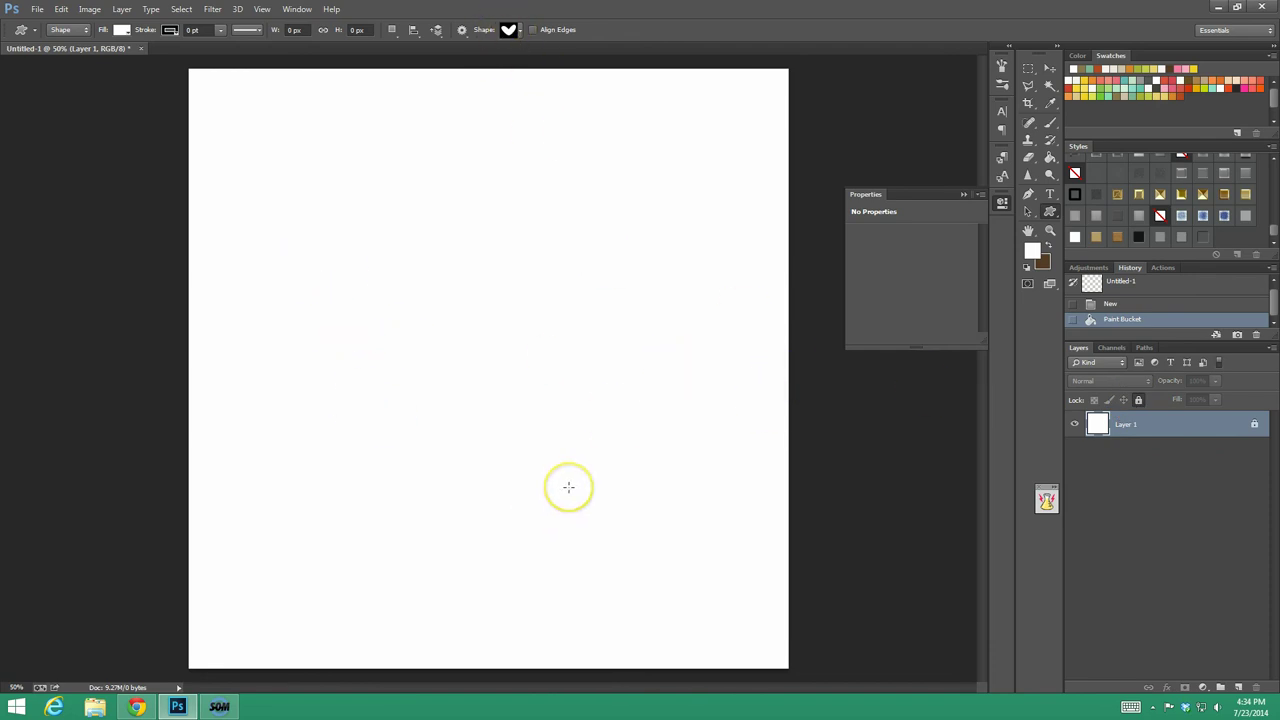
Draw the heart custom shape and free-transform it down to about 85% size.
left_click_drag(568, 487, 414, 351)
key("ctrl+t")
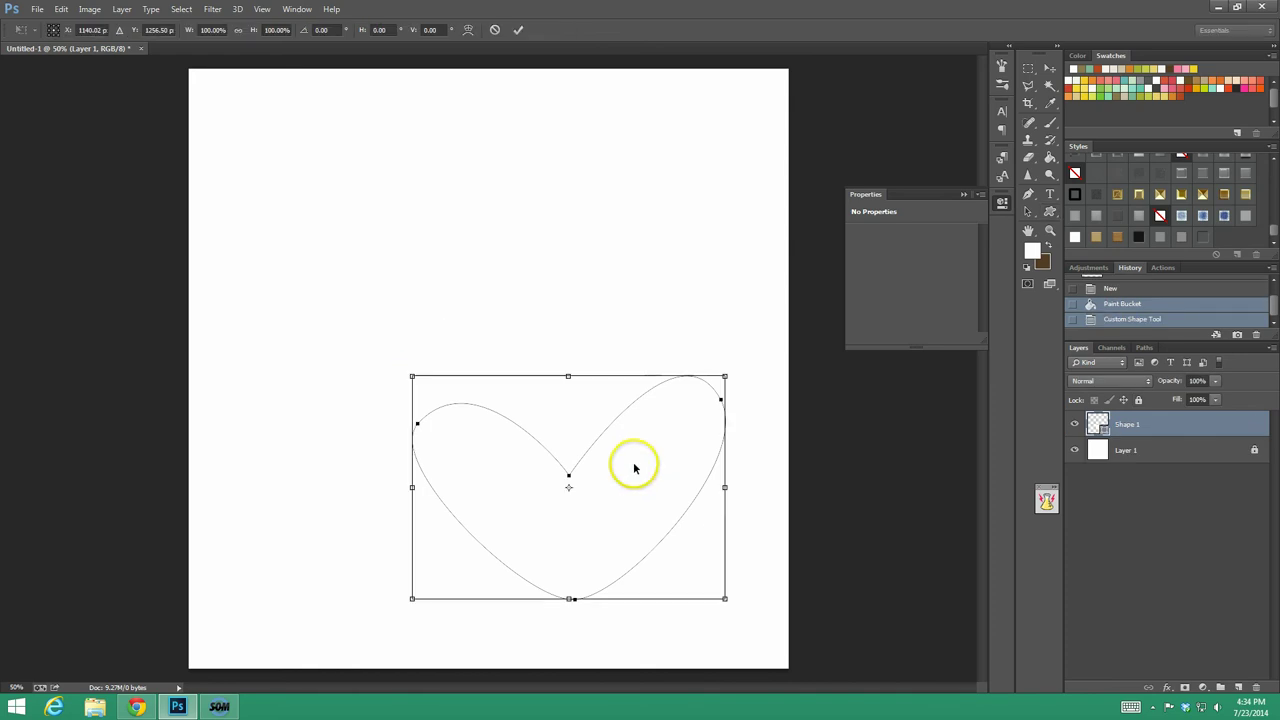
left_click_drag(634, 467, 541, 335)
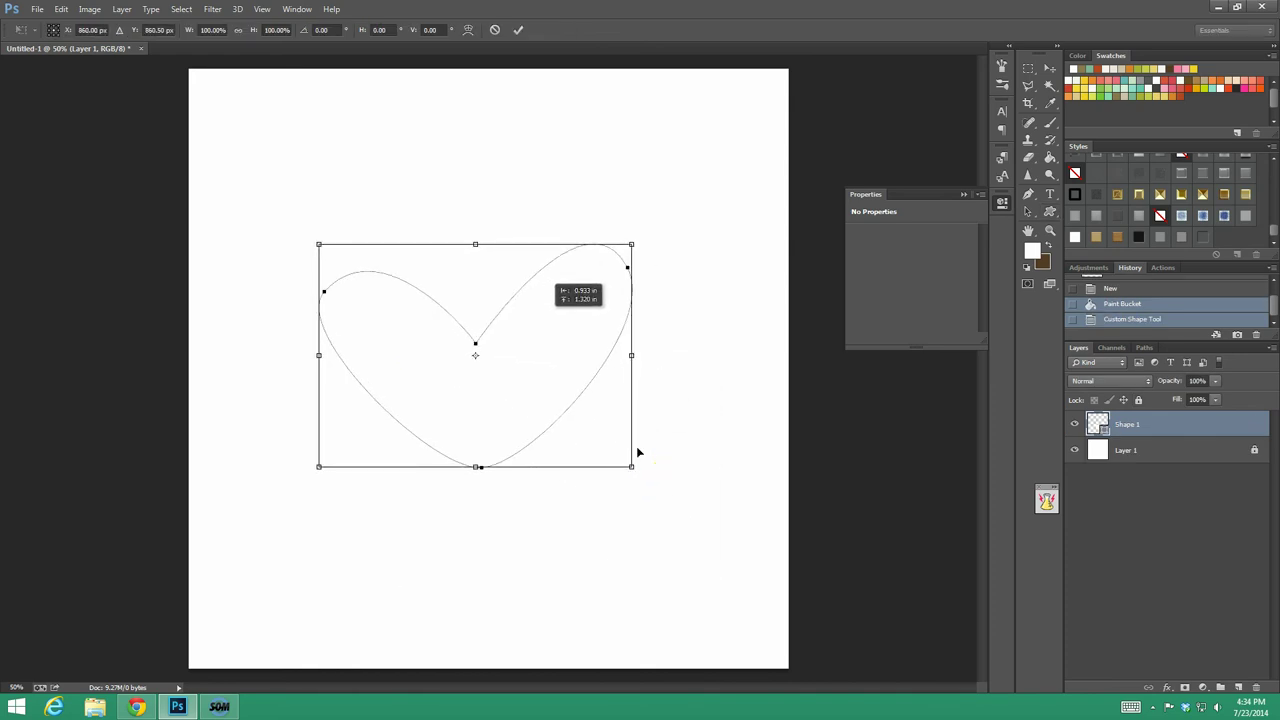
left_click_drag(637, 448, 646, 448)
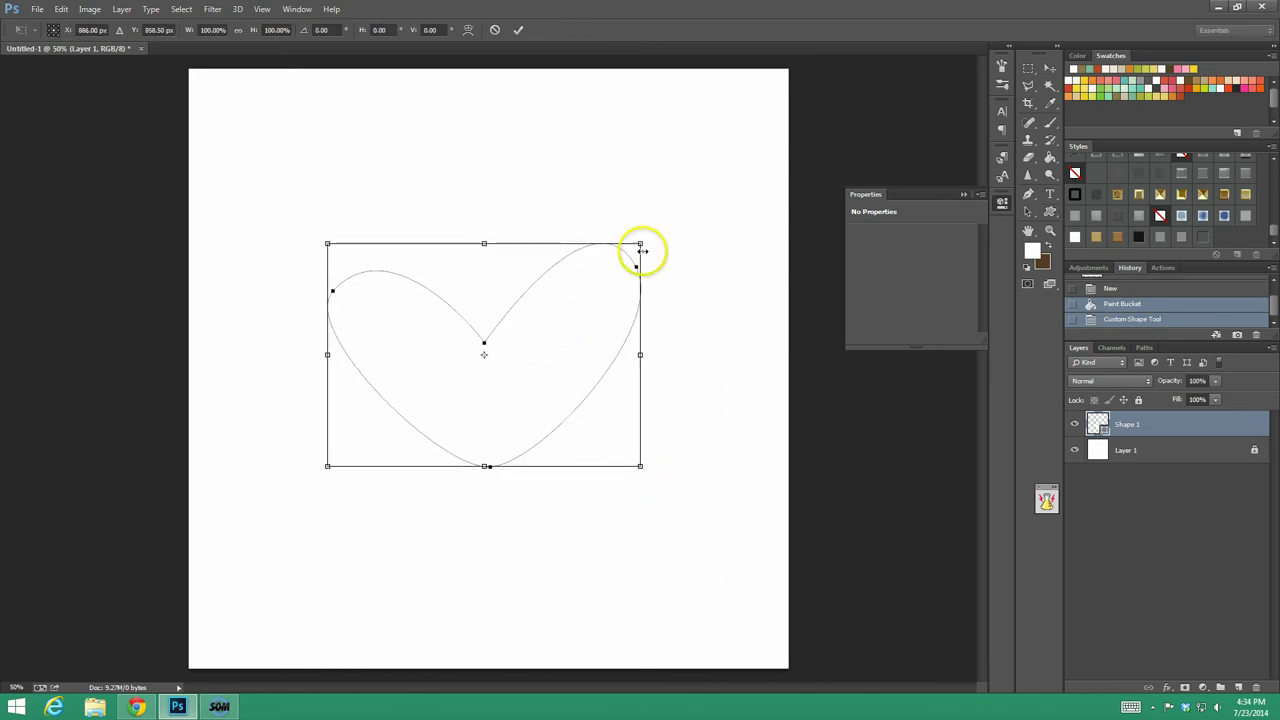
mouse_move(641, 243)
left_mouse_down()
mouse_move(689, 212)
mouse_move(646, 242)
left_mouse_up()
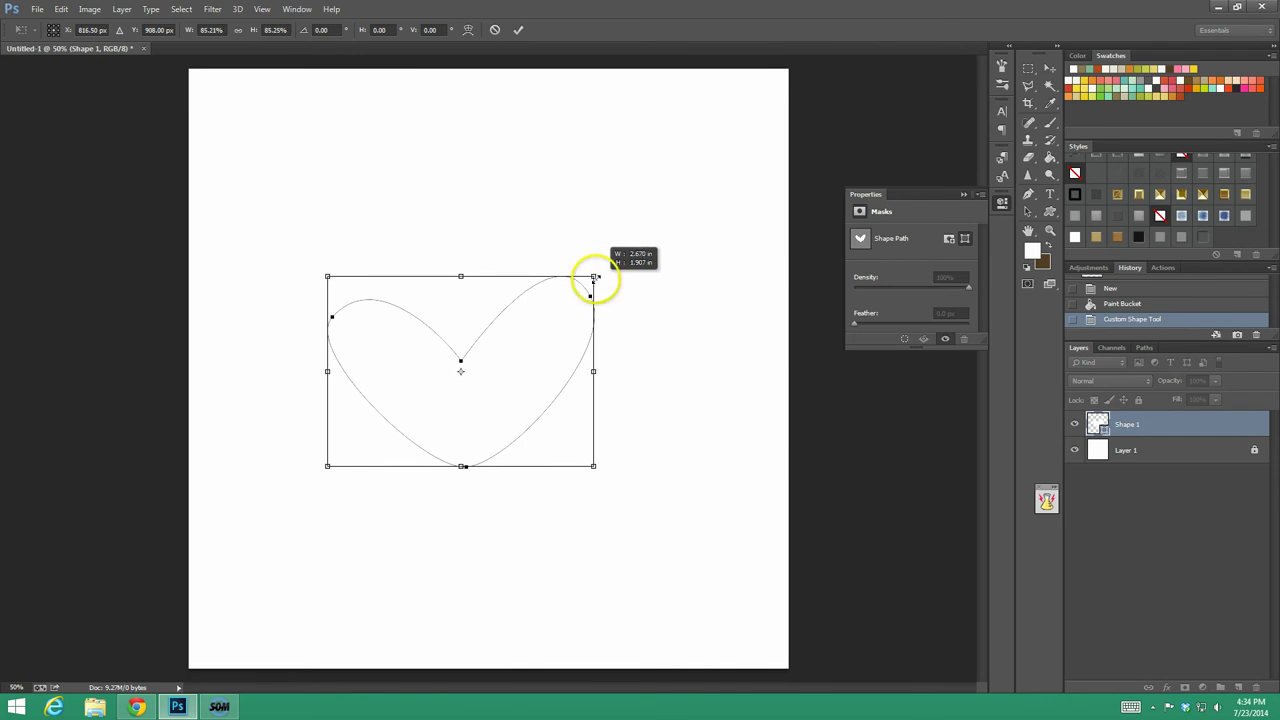
left_click(1049, 68)
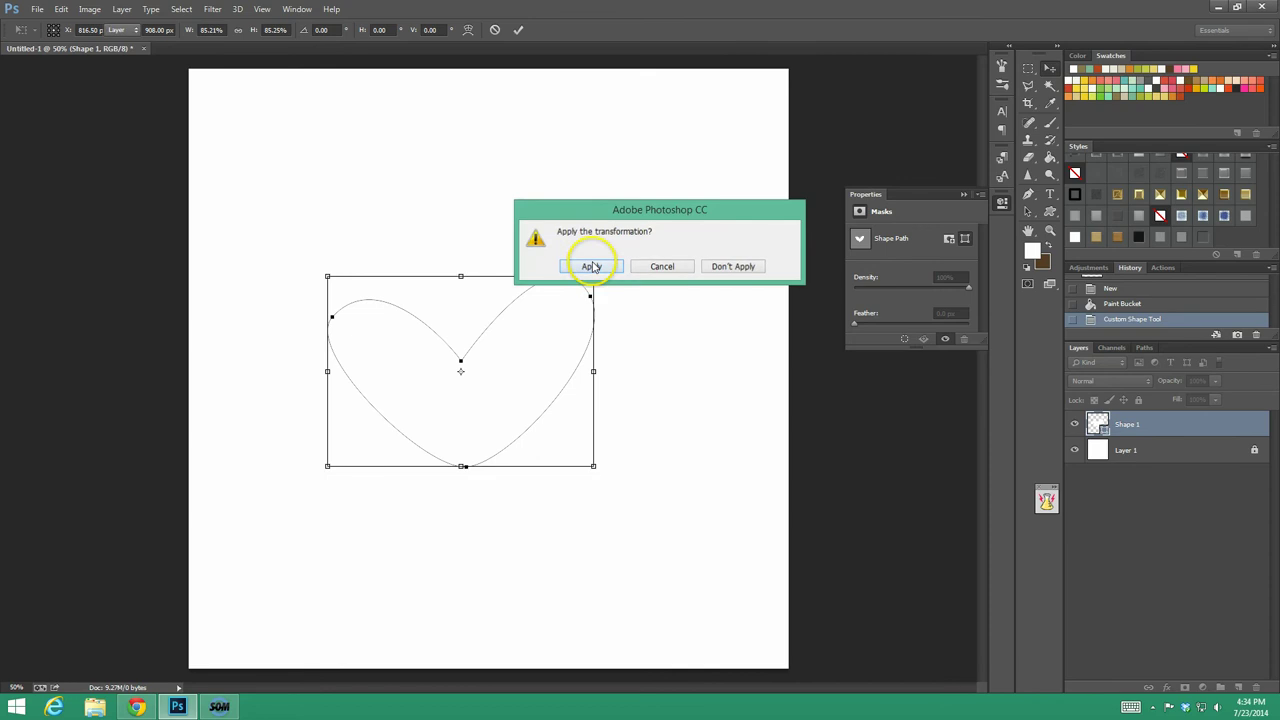
left_click(586, 266)
Move the heart toward the middle and fill it dark red (#a70000).
left_click_drag(528, 337, 566, 314)
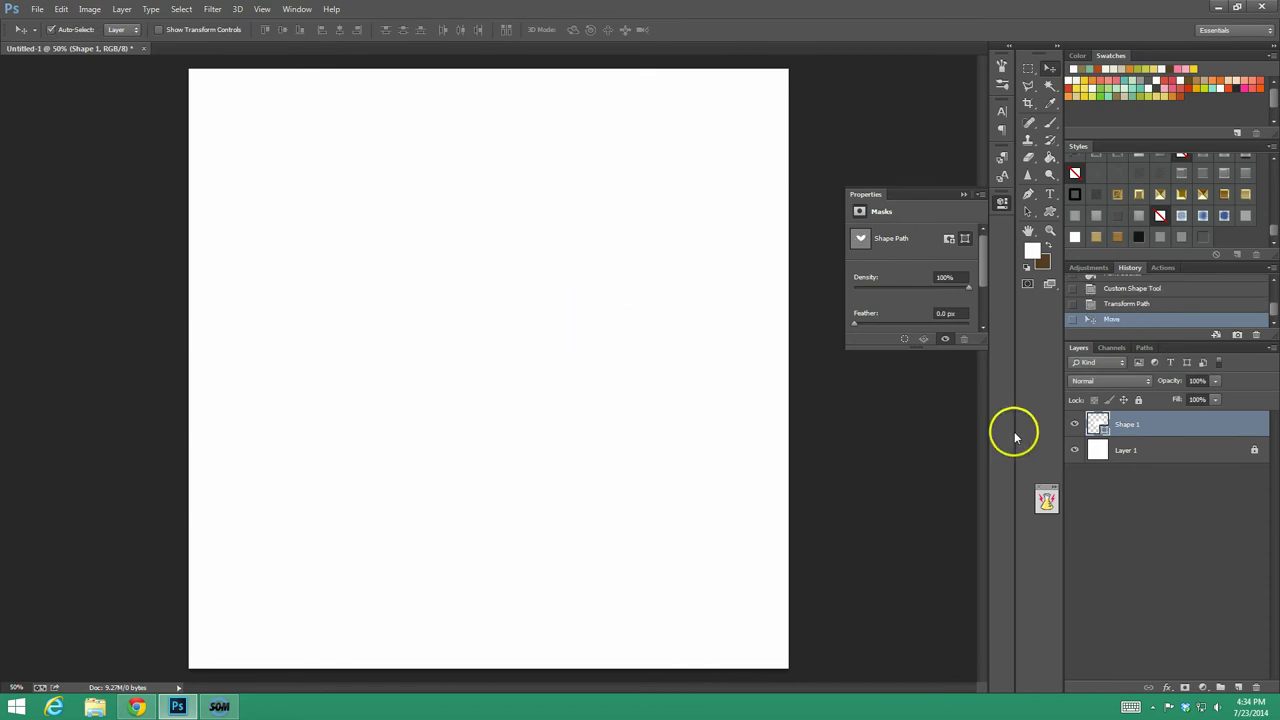
double_click(1099, 424)
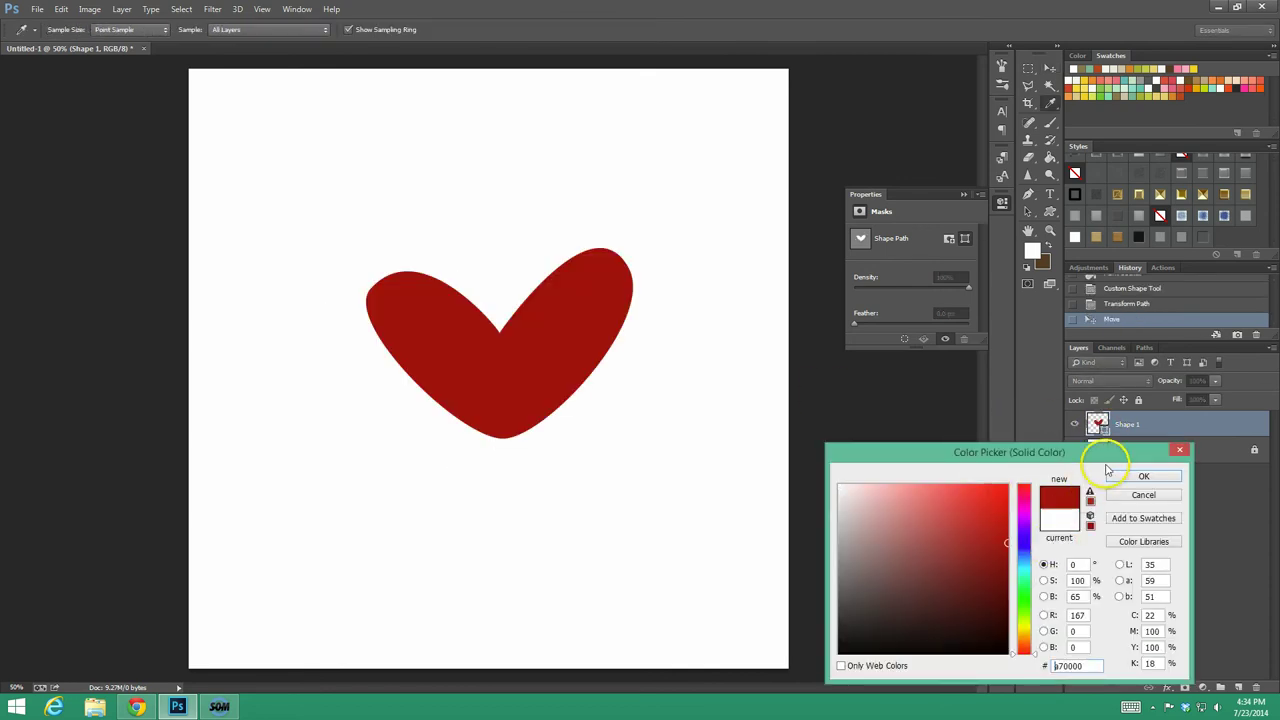
left_click(1140, 477)
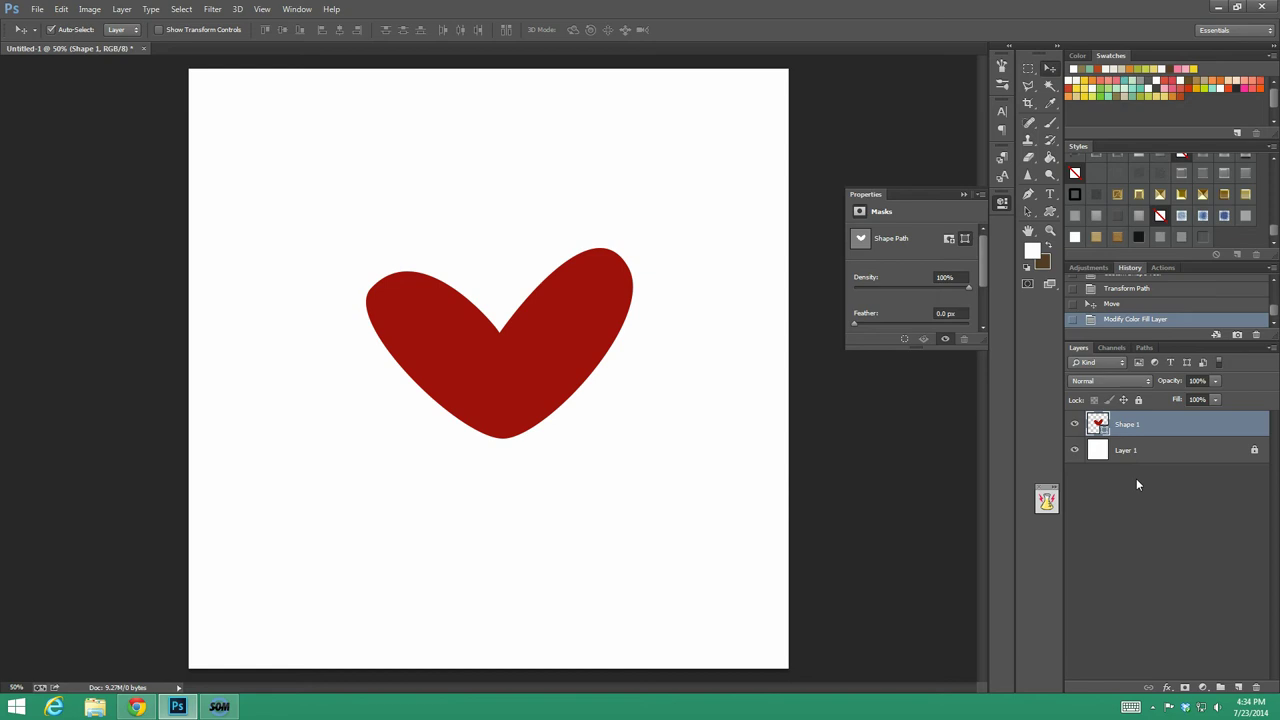
Save the Shape 1 shape path as a path named 'stroke', then reselect Shape 1 in Layers.
left_click_drag(589, 321, 569, 340)
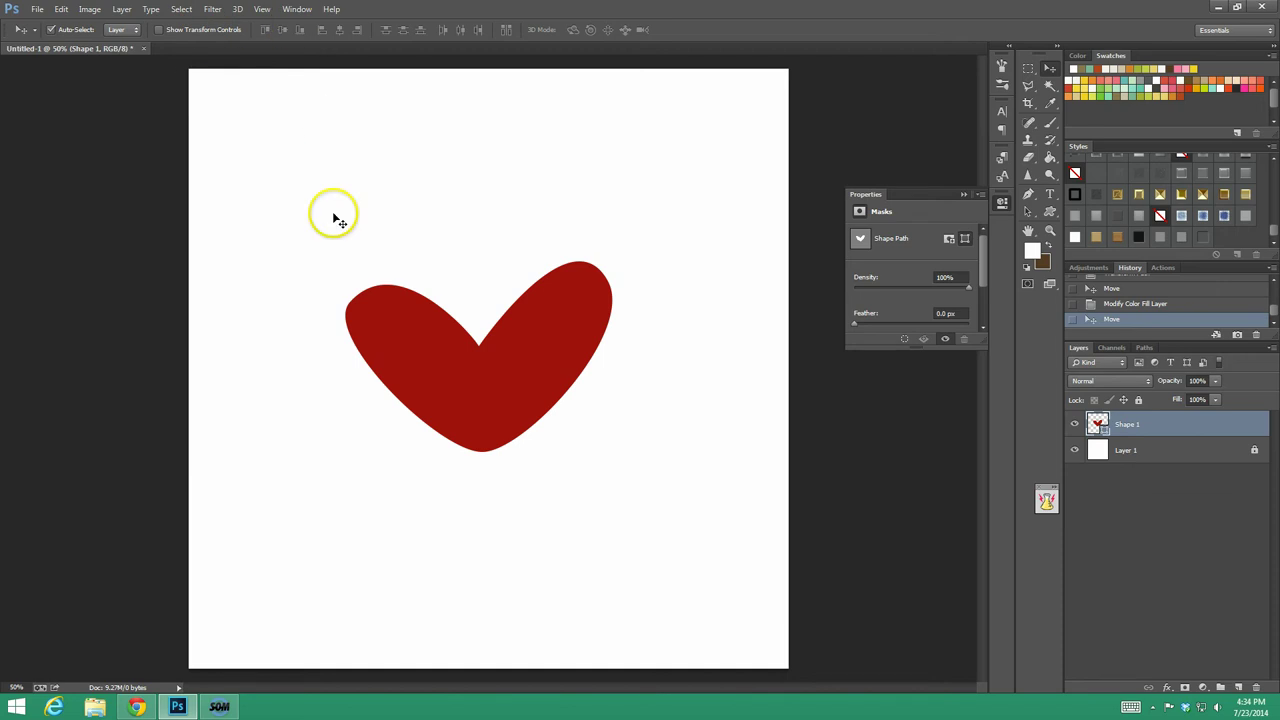
left_click(297, 10)
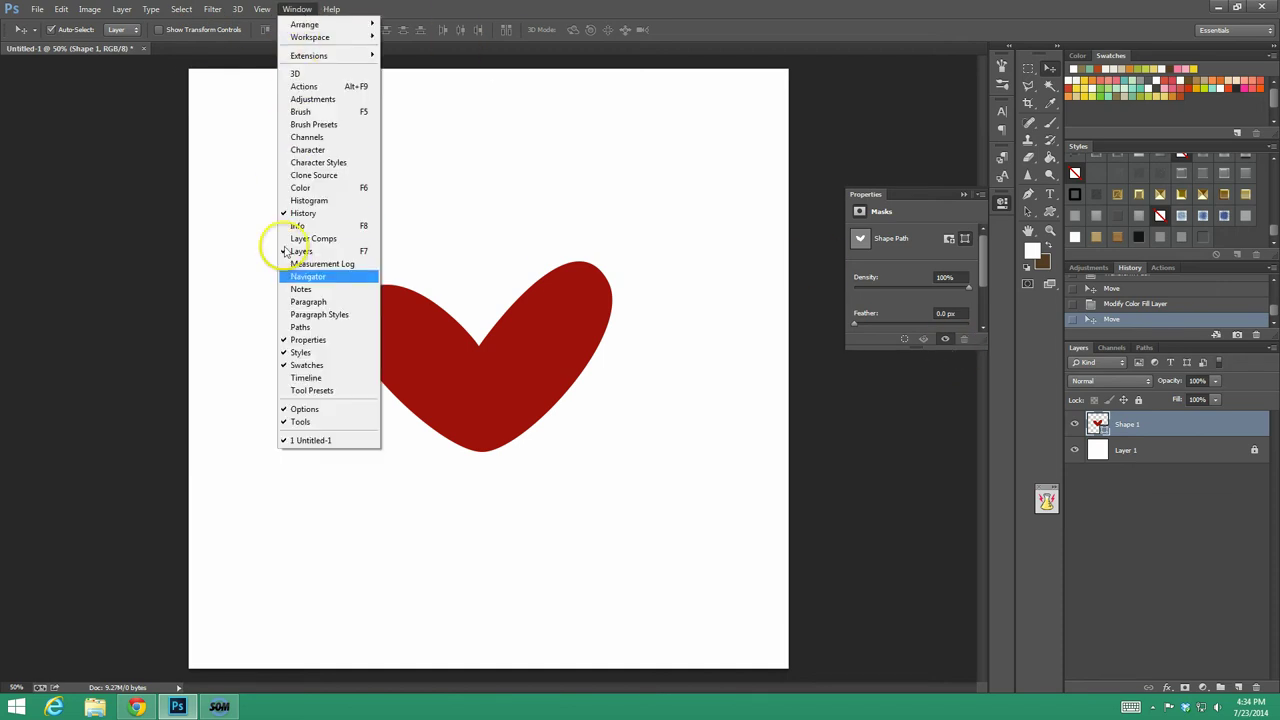
left_click(1145, 348)
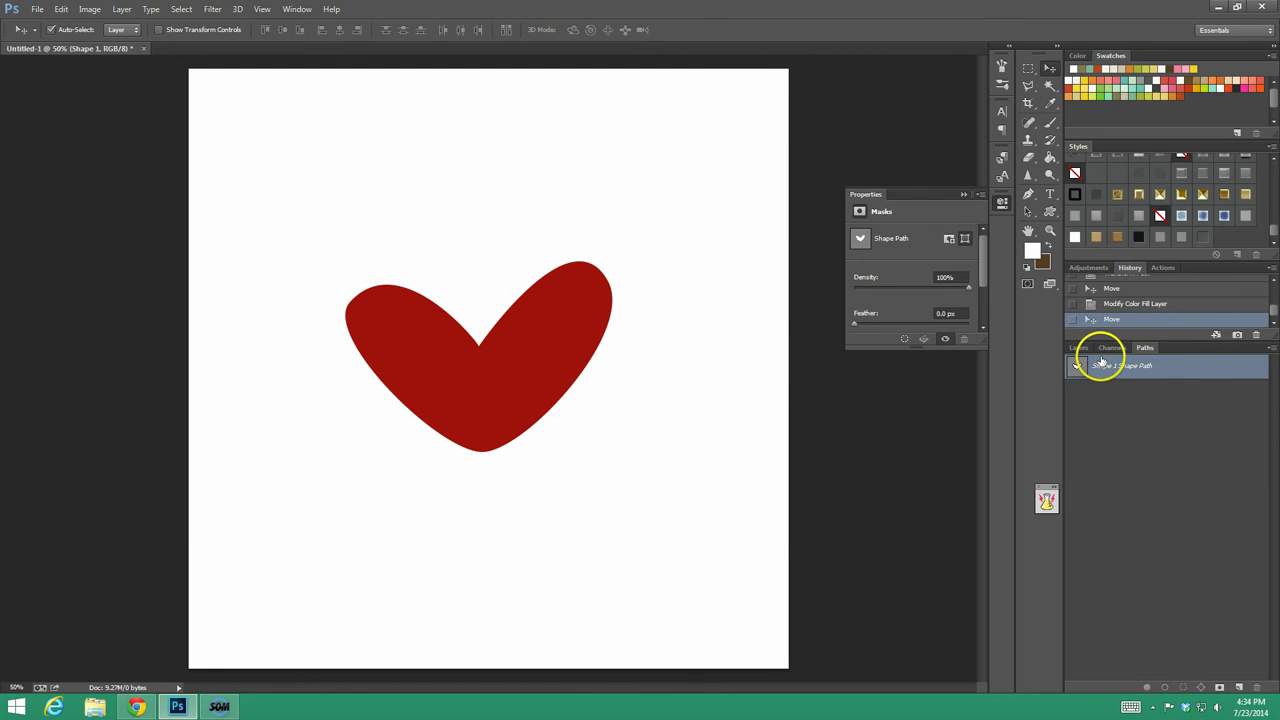
double_click(1206, 366)
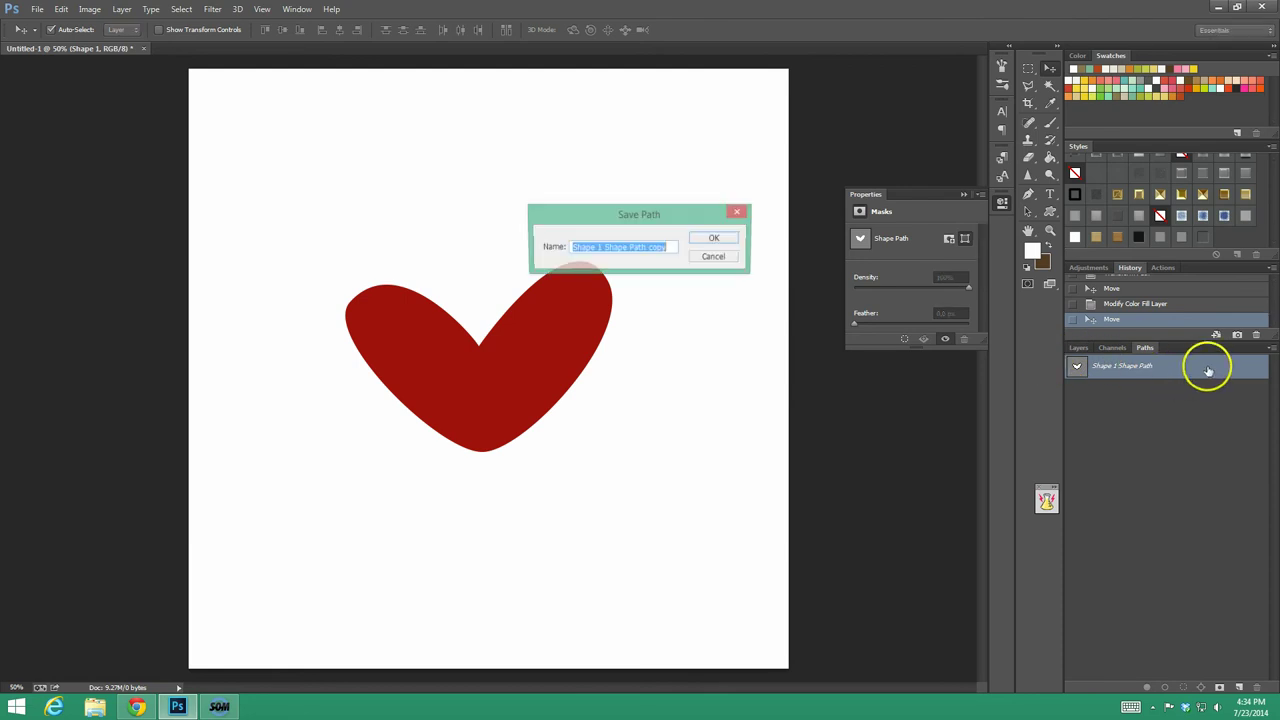
type("stroke")
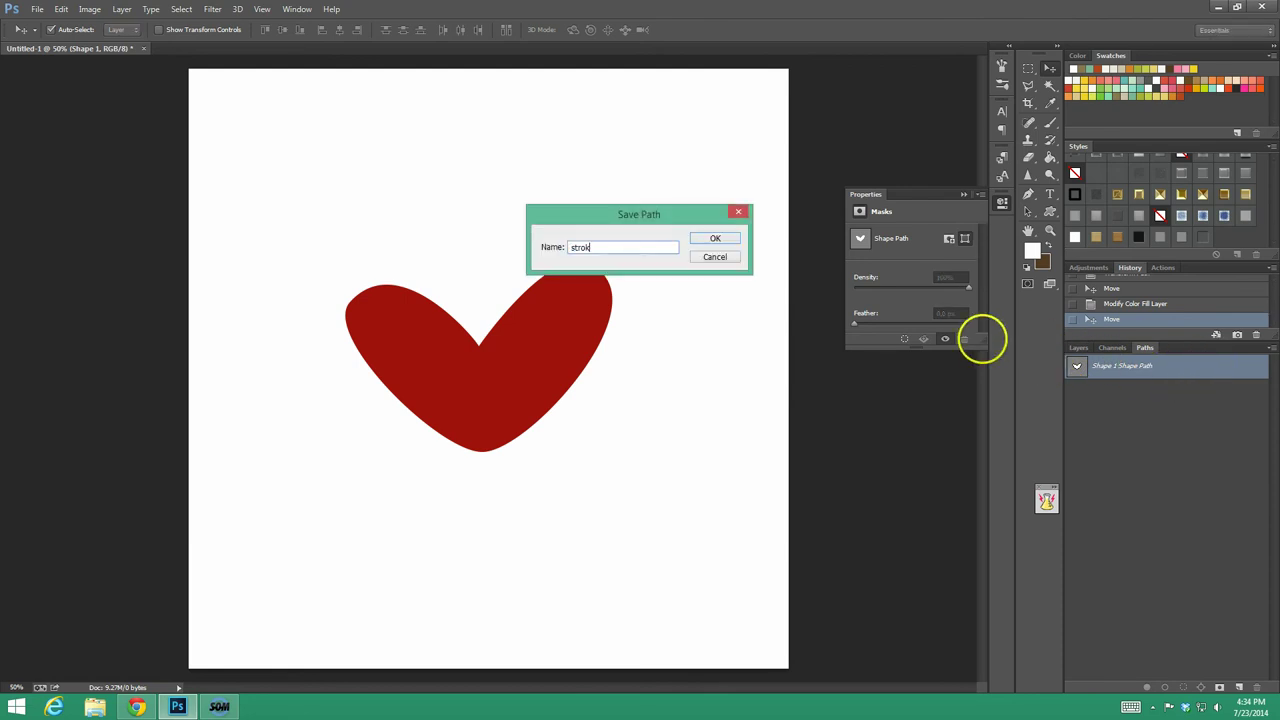
key("Return")
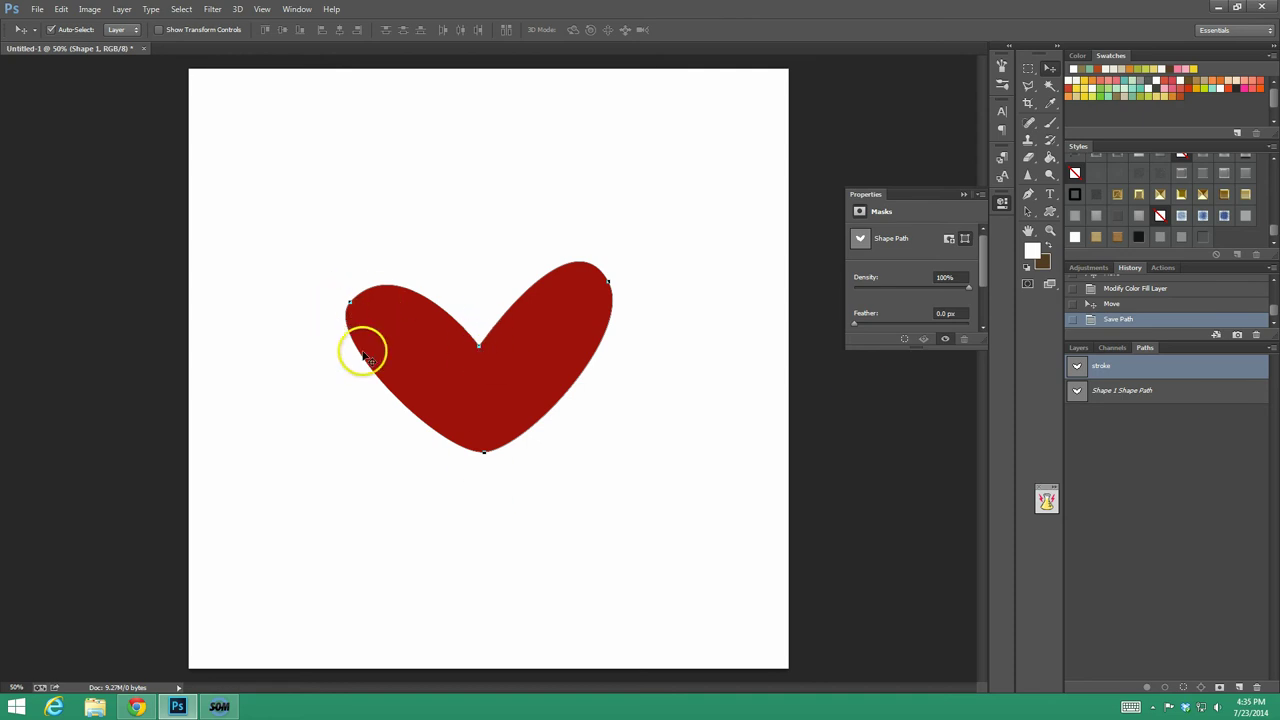
left_click(1079, 347)
left_click(1128, 423)
left_click(1181, 425)
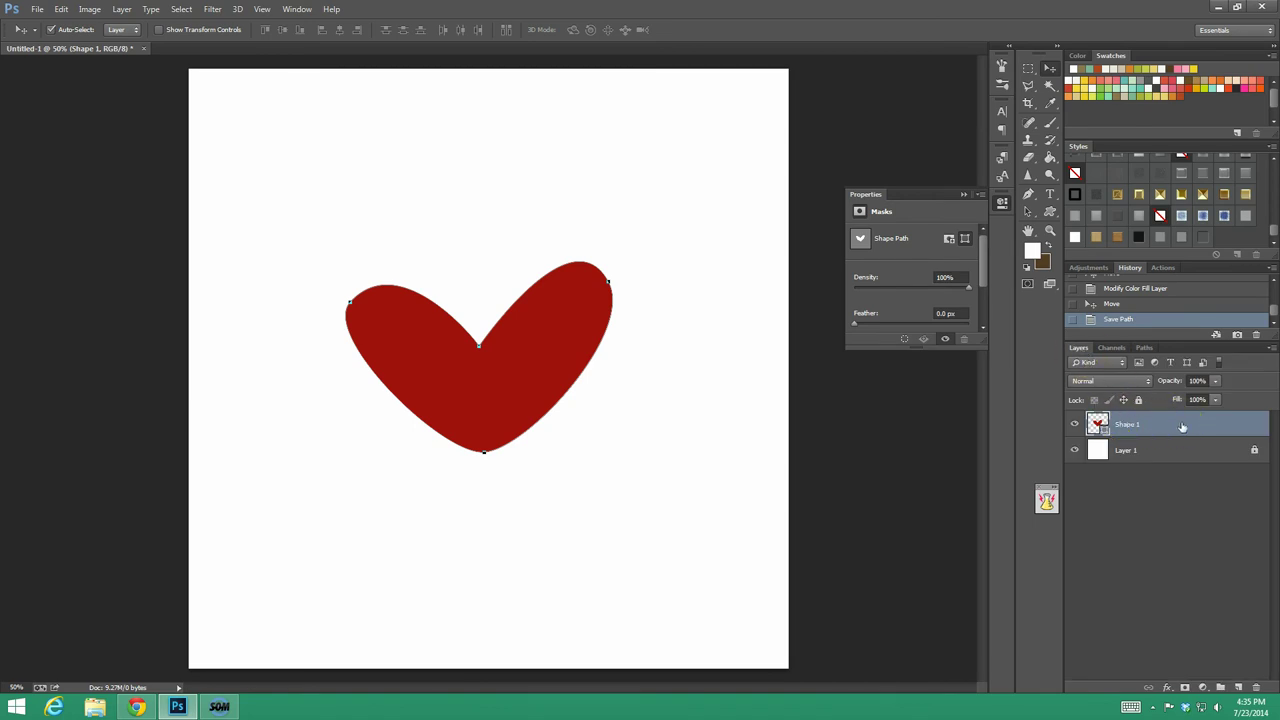
Rasterize Shape 1, add a 38 px bright red outside stroke, and rasterize the layer style.
right_click(1182, 427)
left_click(1052, 267)
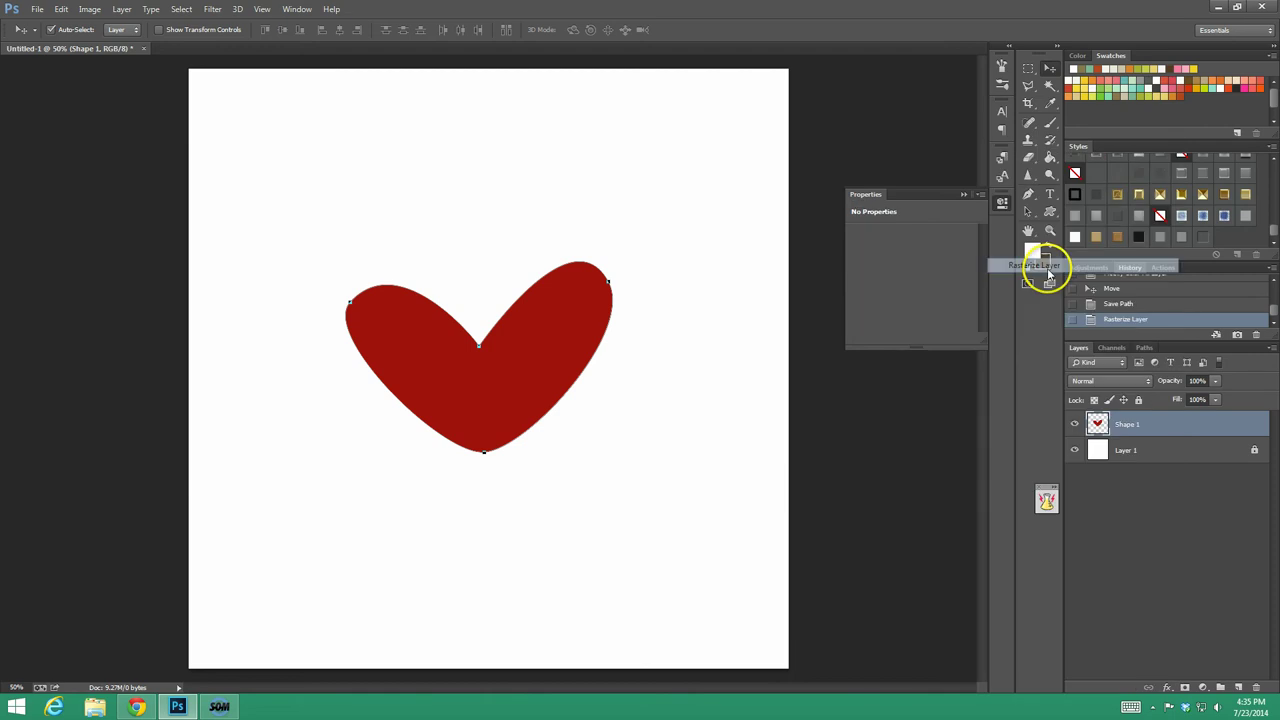
double_click(1150, 432)
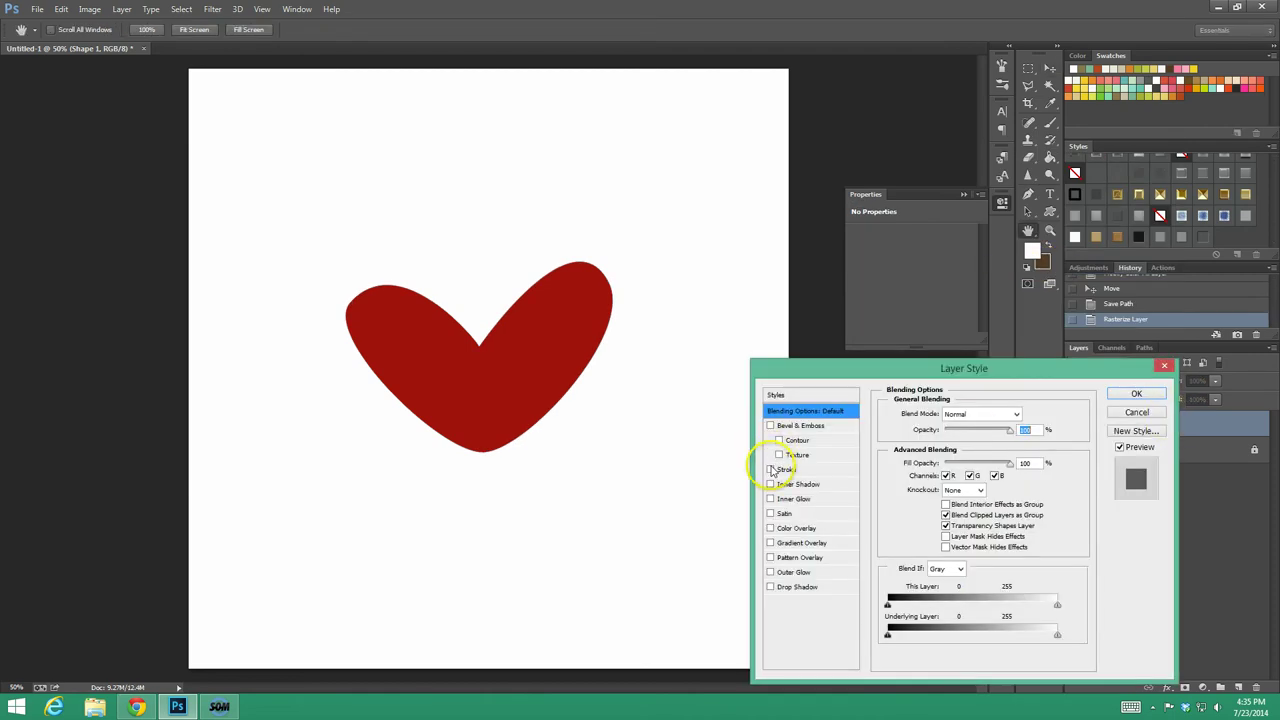
left_click(771, 469)
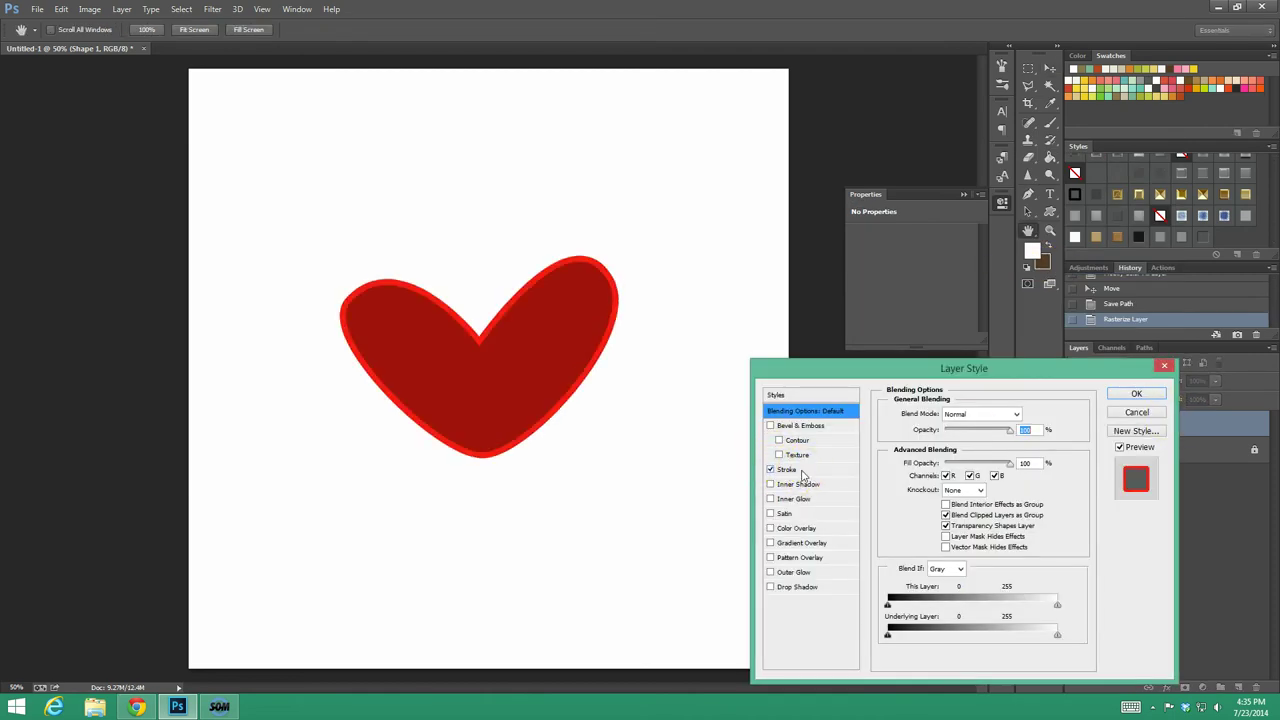
left_click(788, 469)
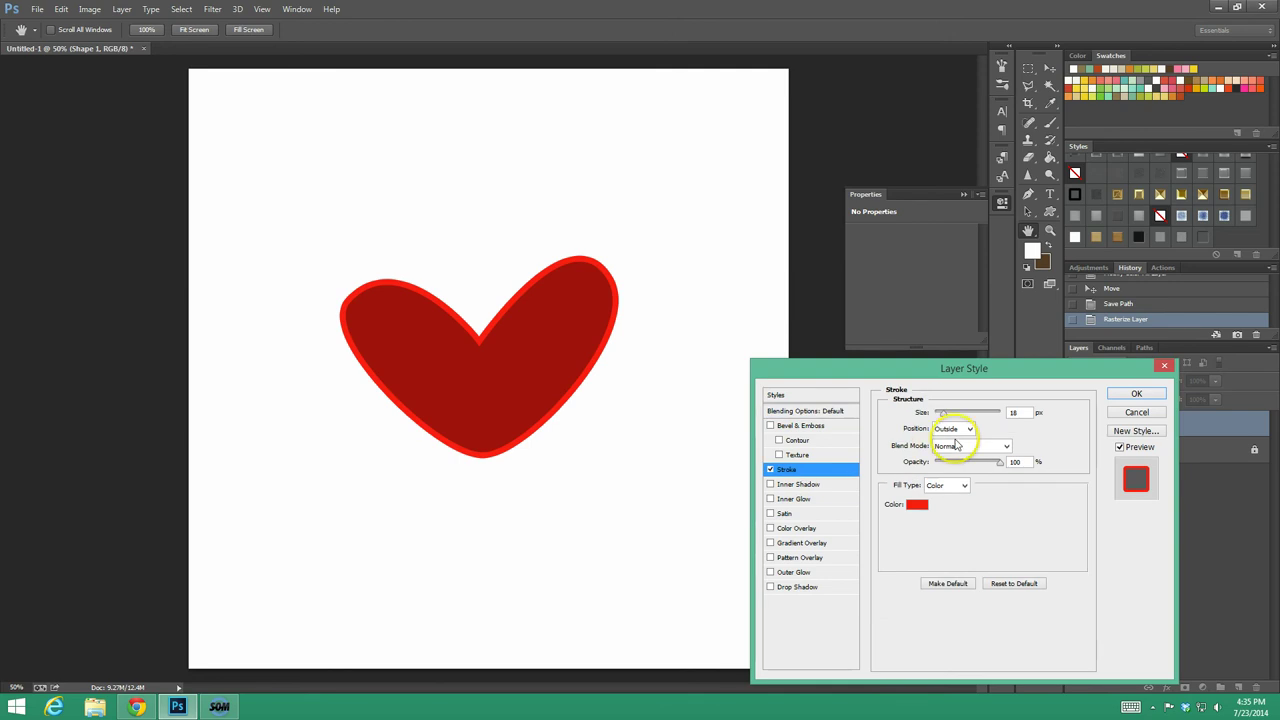
left_click_drag(942, 416, 951, 414)
left_click(1136, 394)
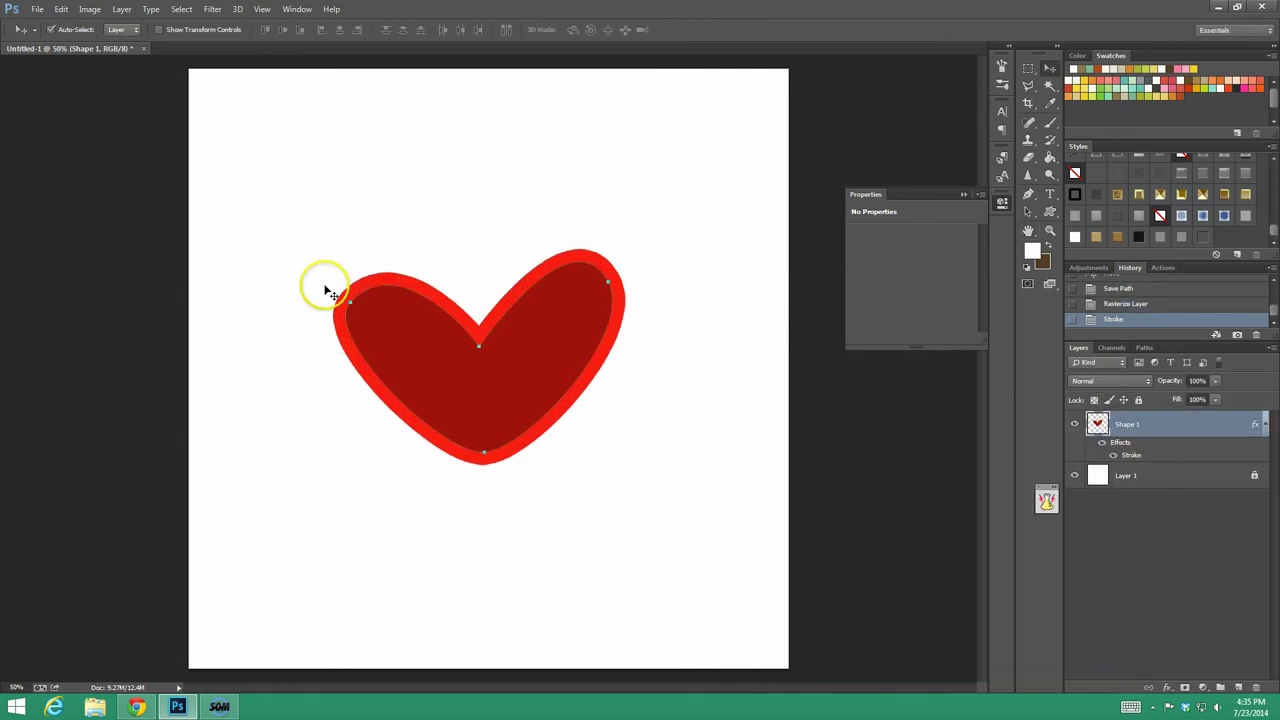
right_click(1166, 426)
left_click(1078, 279)
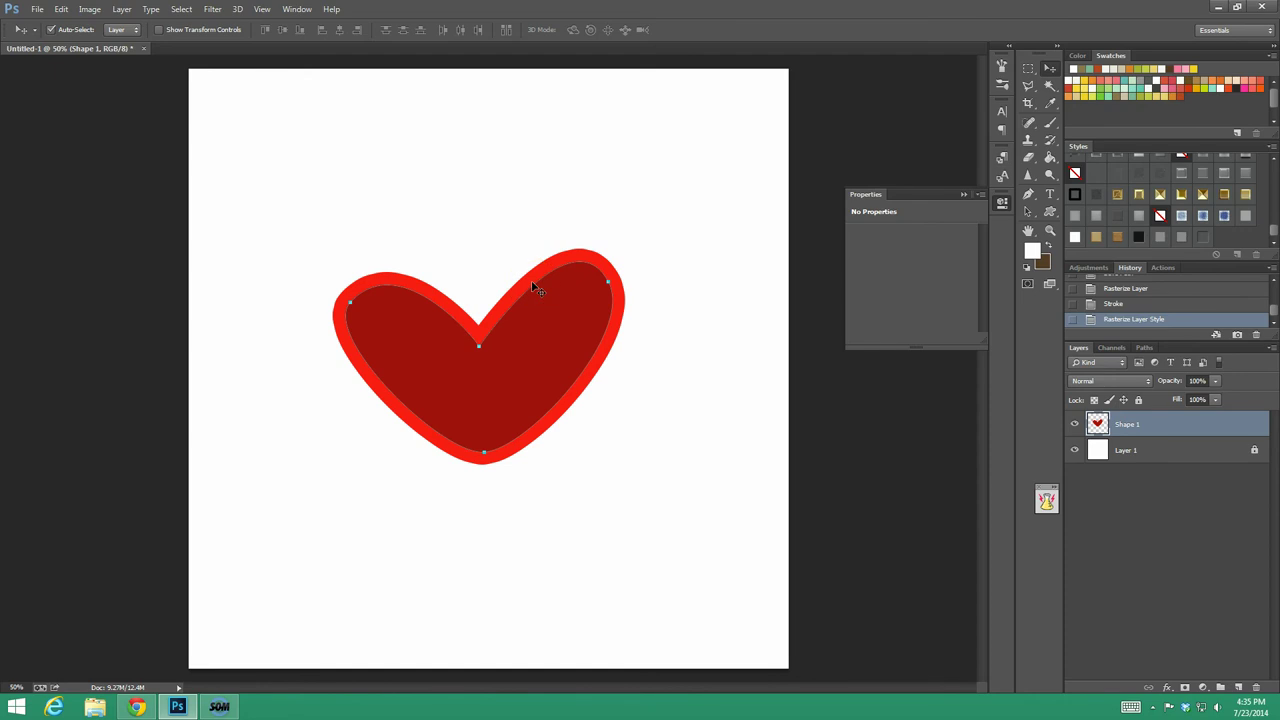
Select the heart's outer edge and make a work path from the selection.
key("ctrl+a")
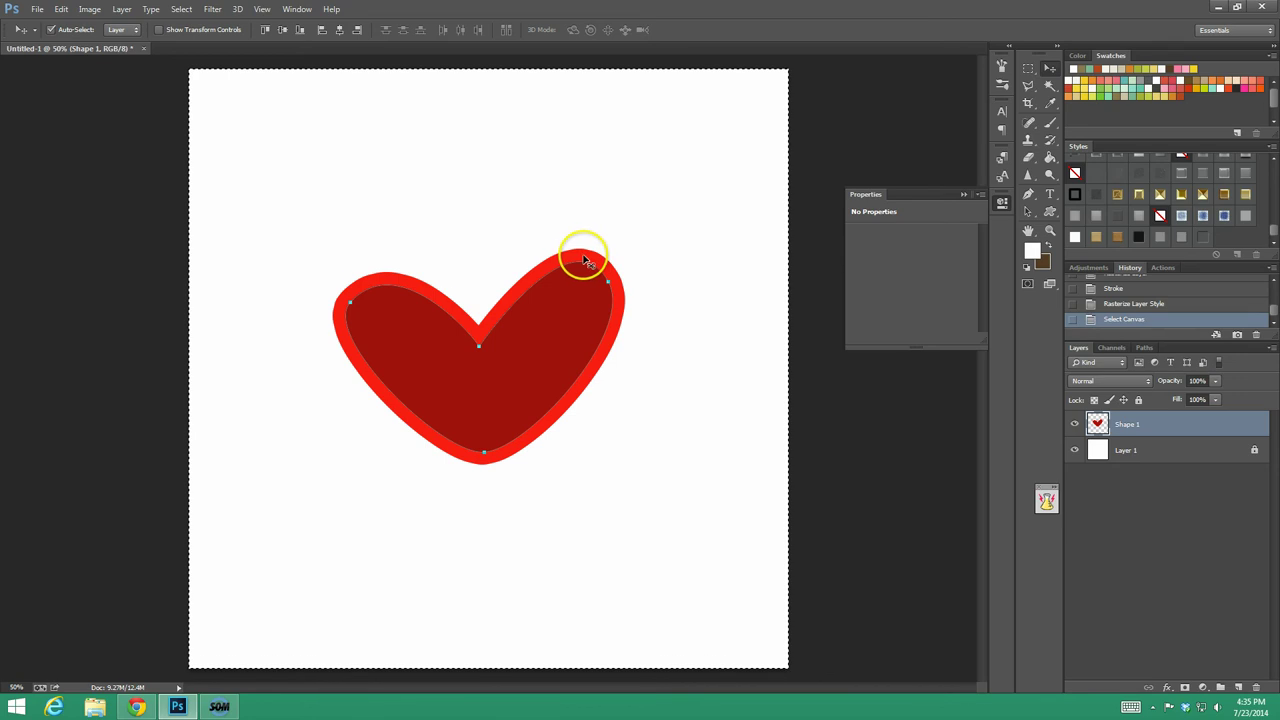
left_click_drag(587, 261, 585, 262)
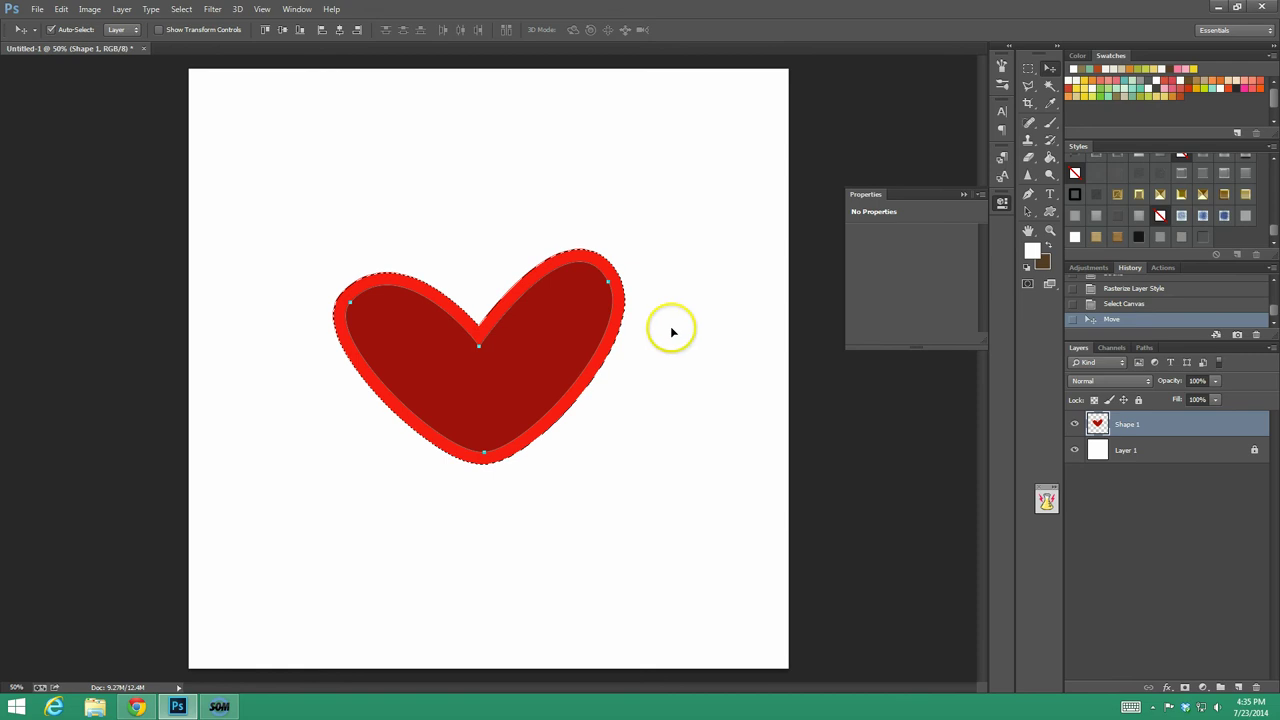
left_click(1146, 347)
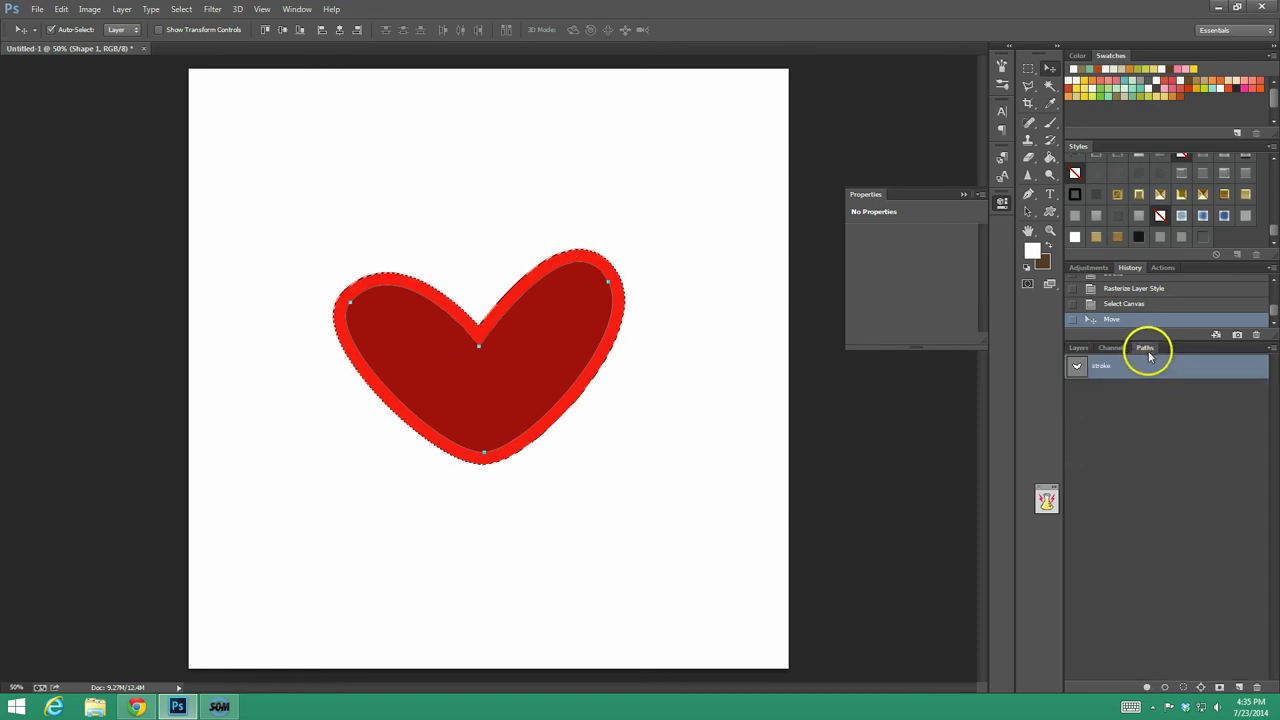
left_click(1270, 347)
left_click(1233, 399)
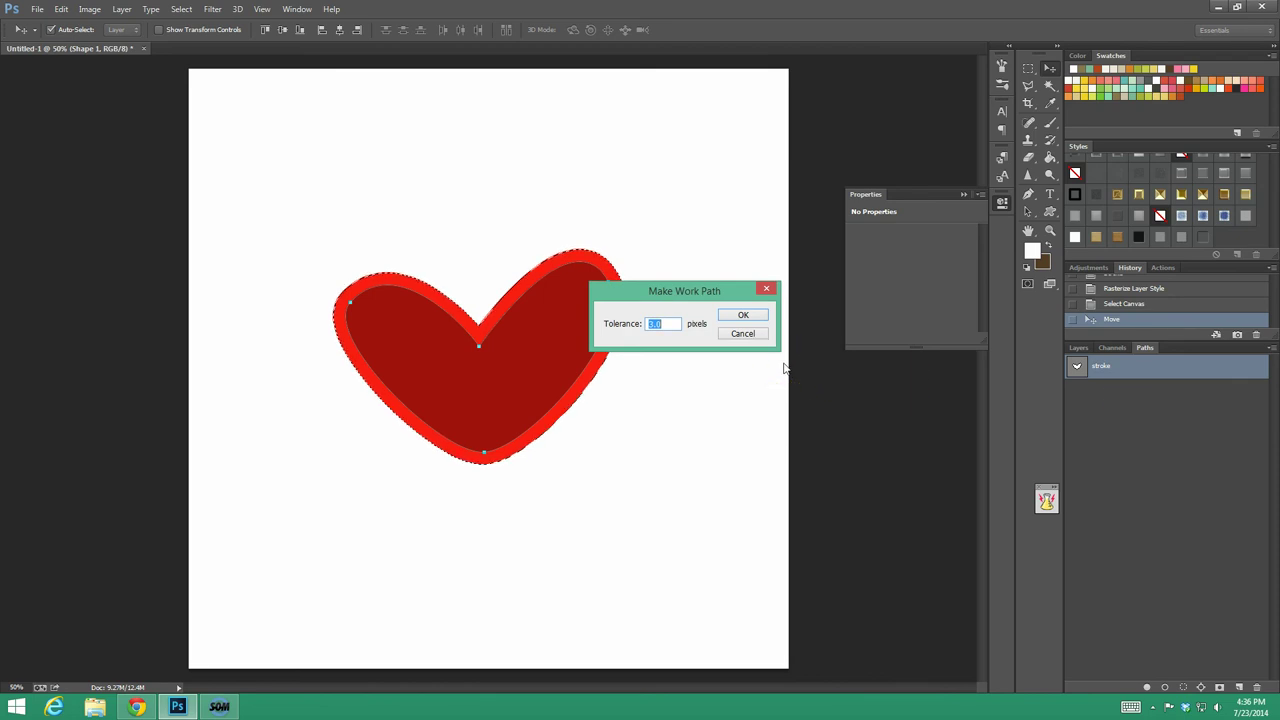
left_click(742, 316)
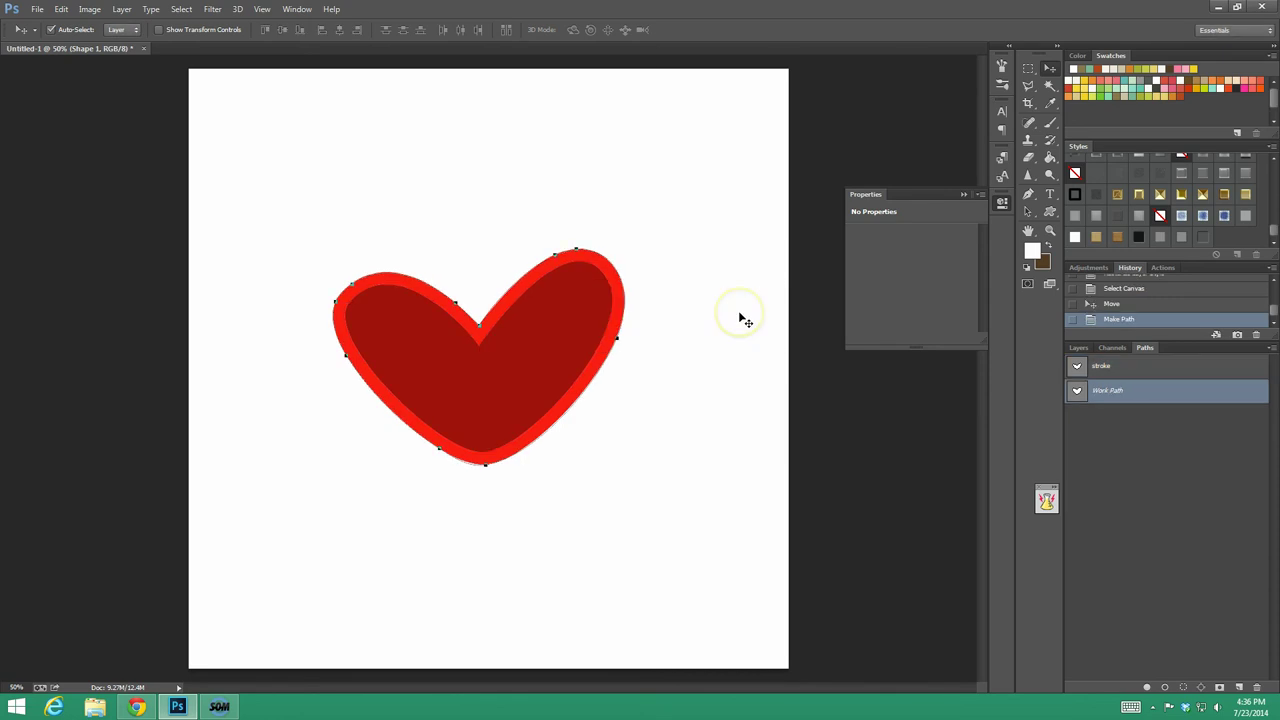
Save the work path as 'stroke 2' and reselect the Shape 1 layer.
double_click(1108, 391)
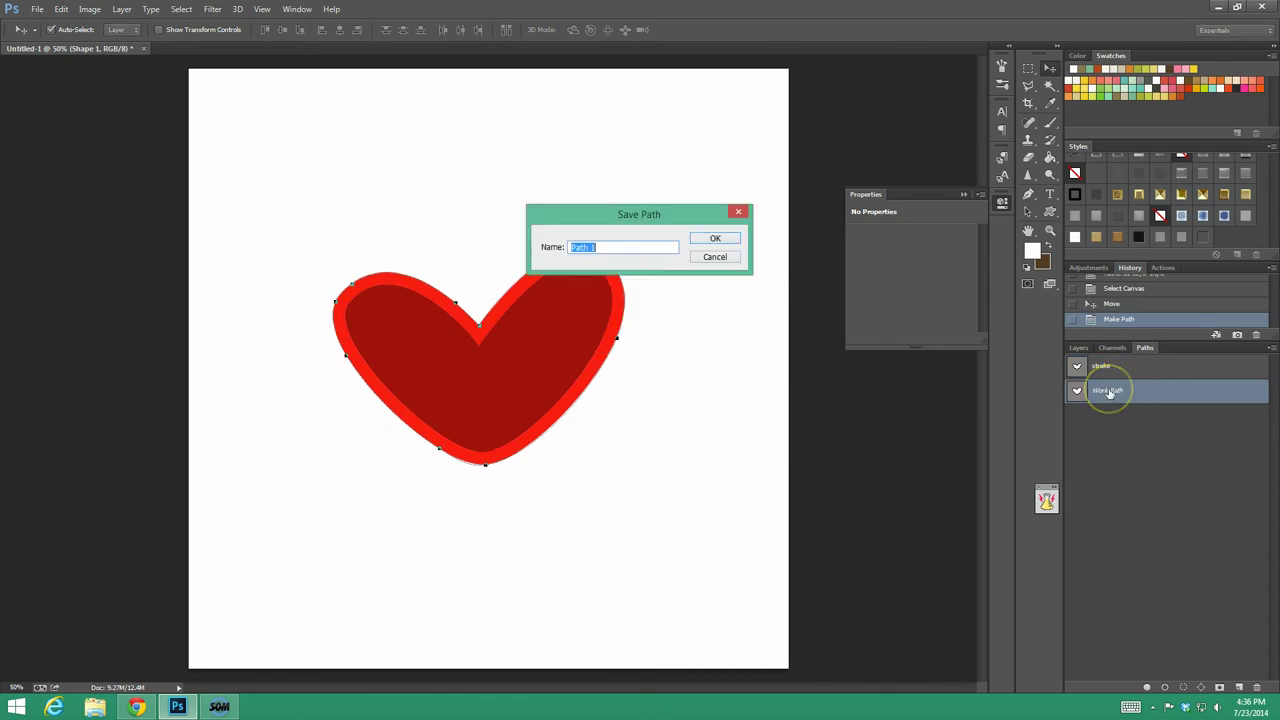
type("stroke 2")
key("Return")
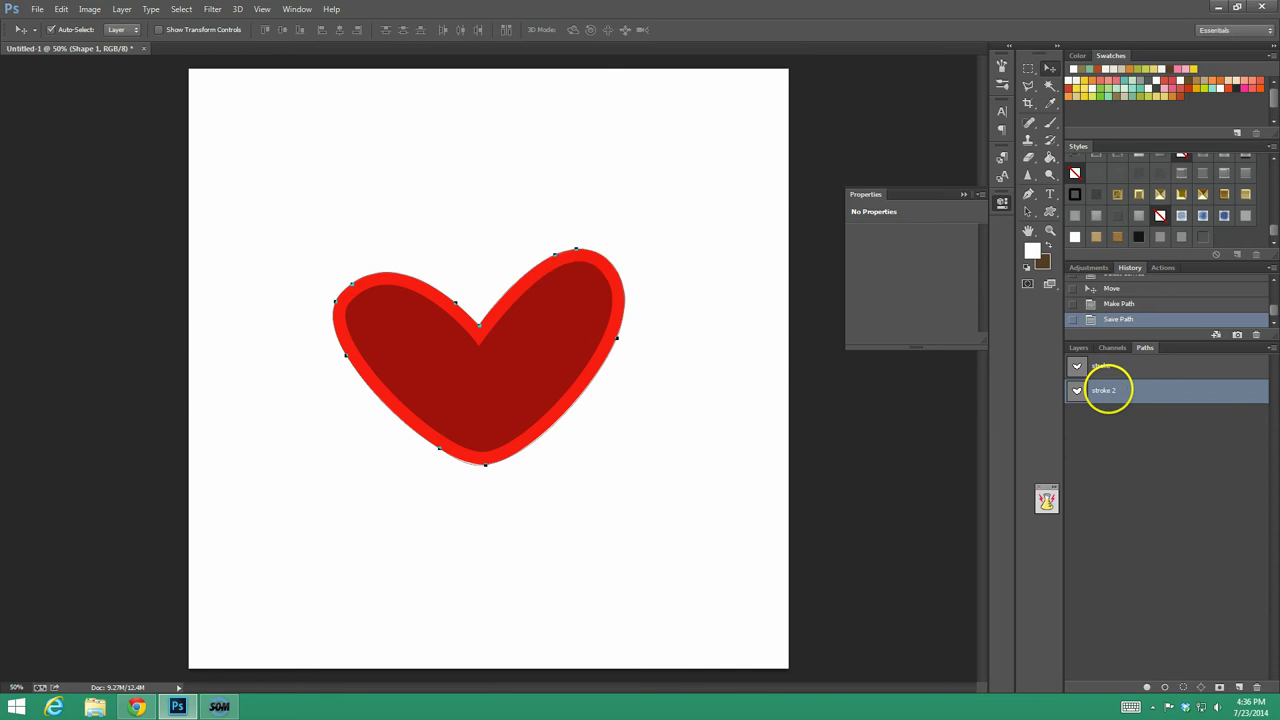
left_click(1108, 426)
left_click(1113, 383)
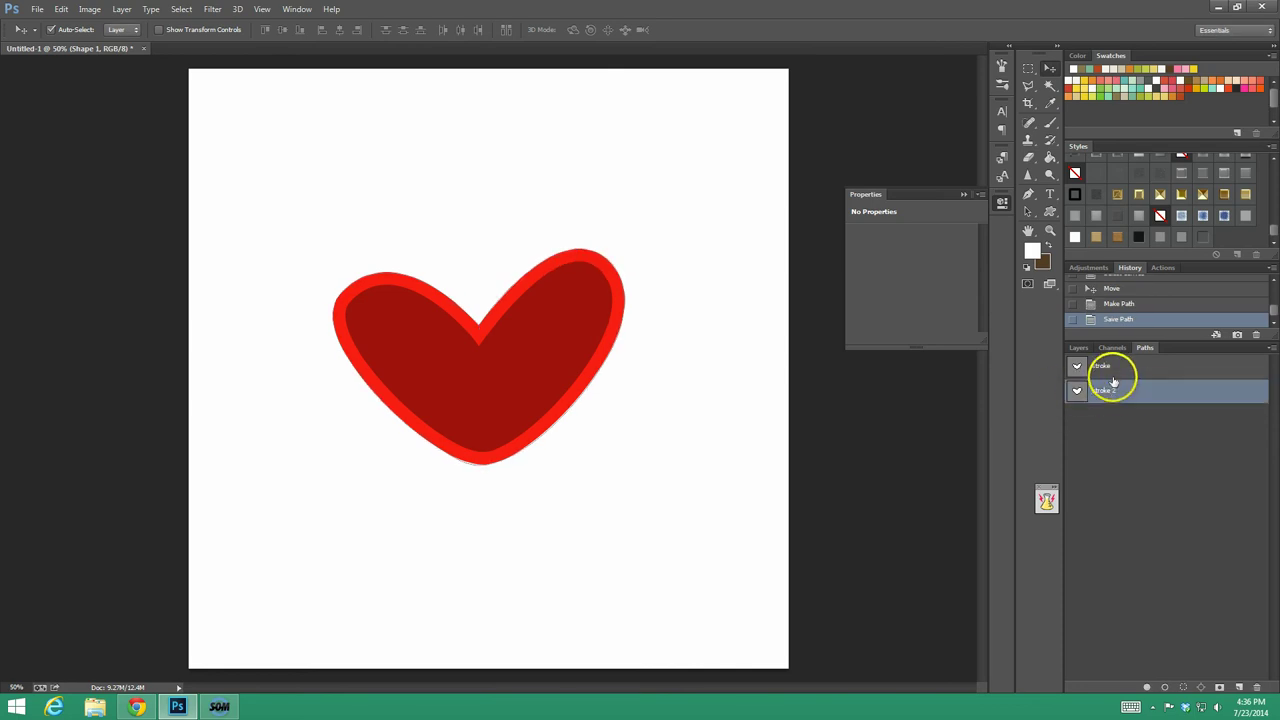
left_click(1108, 370)
left_click(1078, 347)
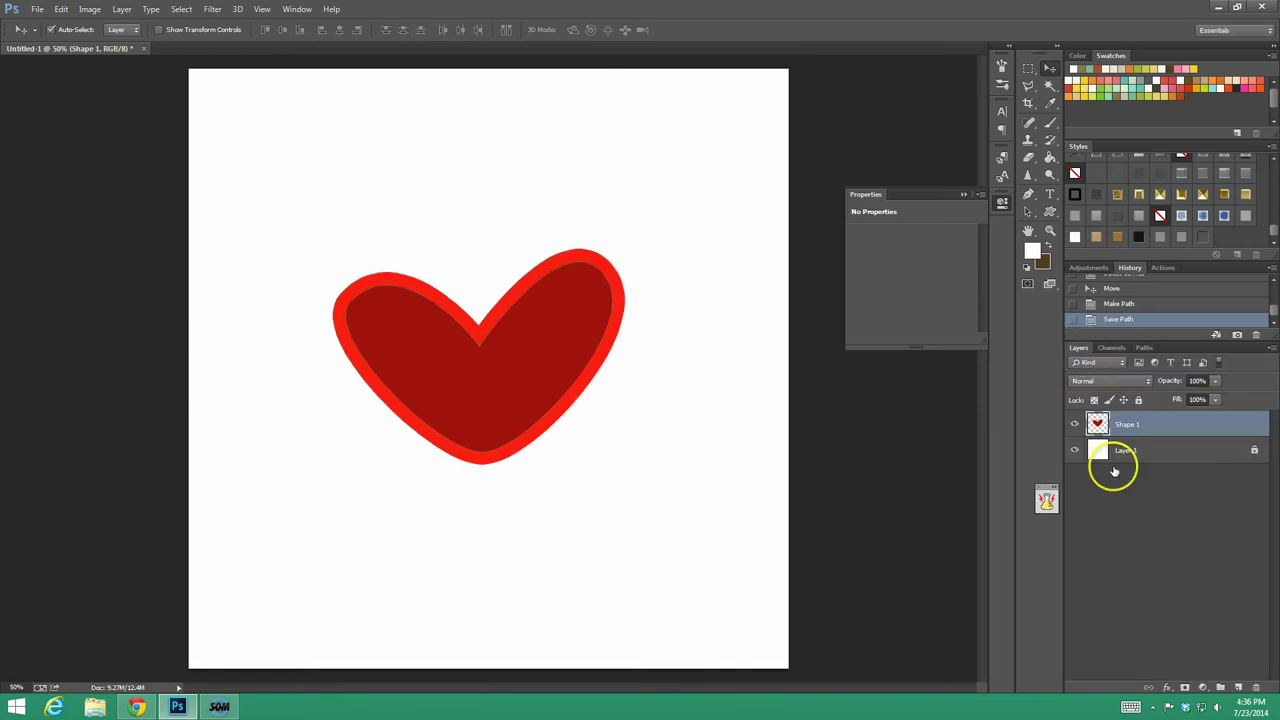
left_click(1118, 497)
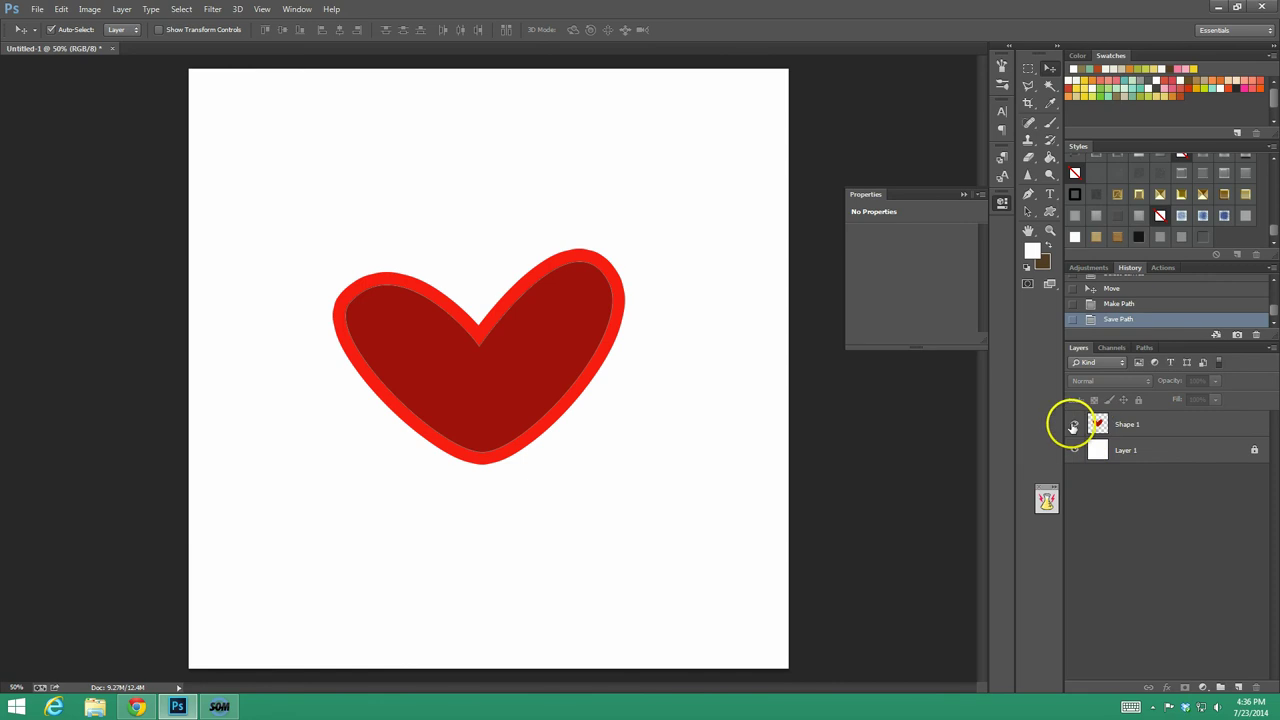
left_click(1073, 426)
left_click(1073, 426)
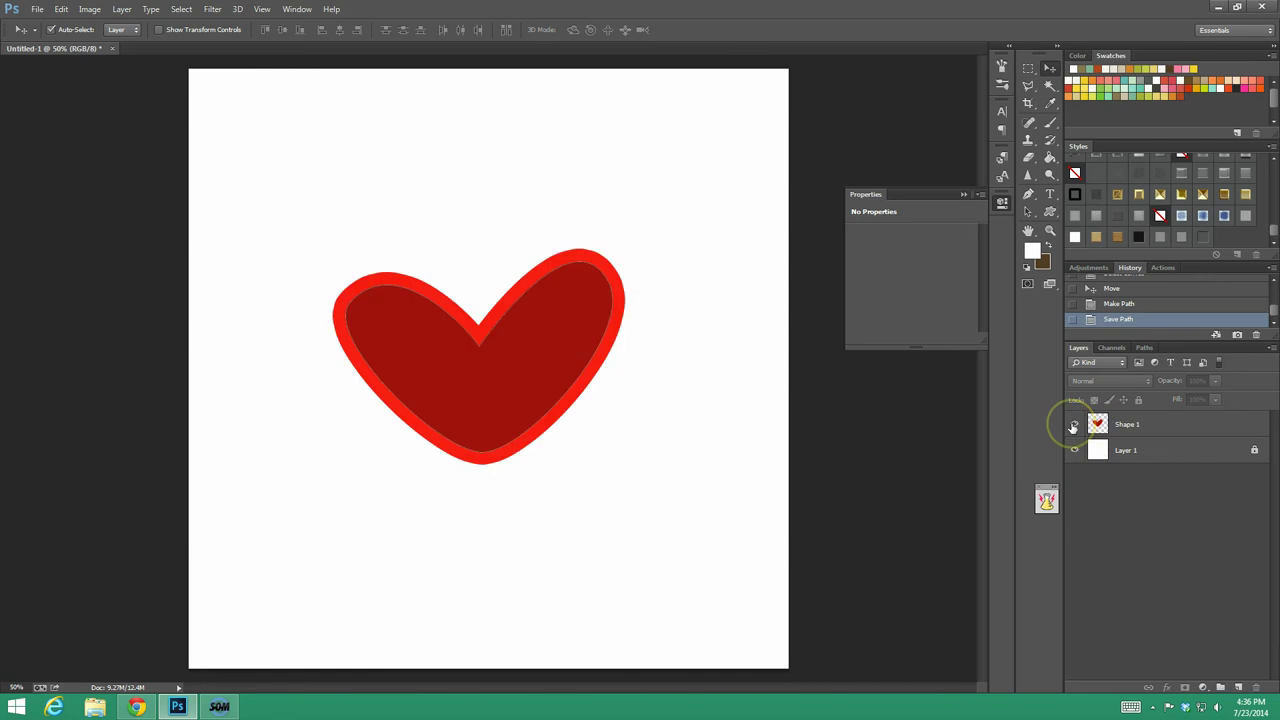
left_click(1145, 430)
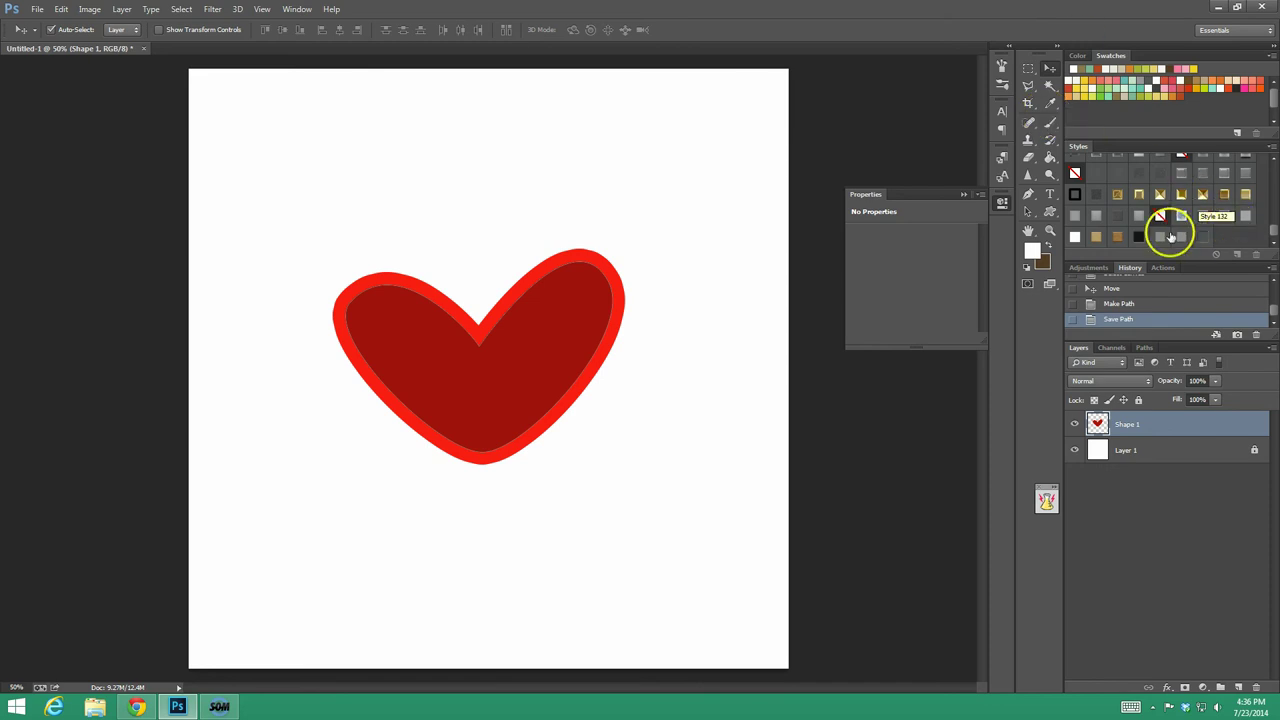
Choose a spiky brush preset for the Brush Tool.
left_click(1048, 124)
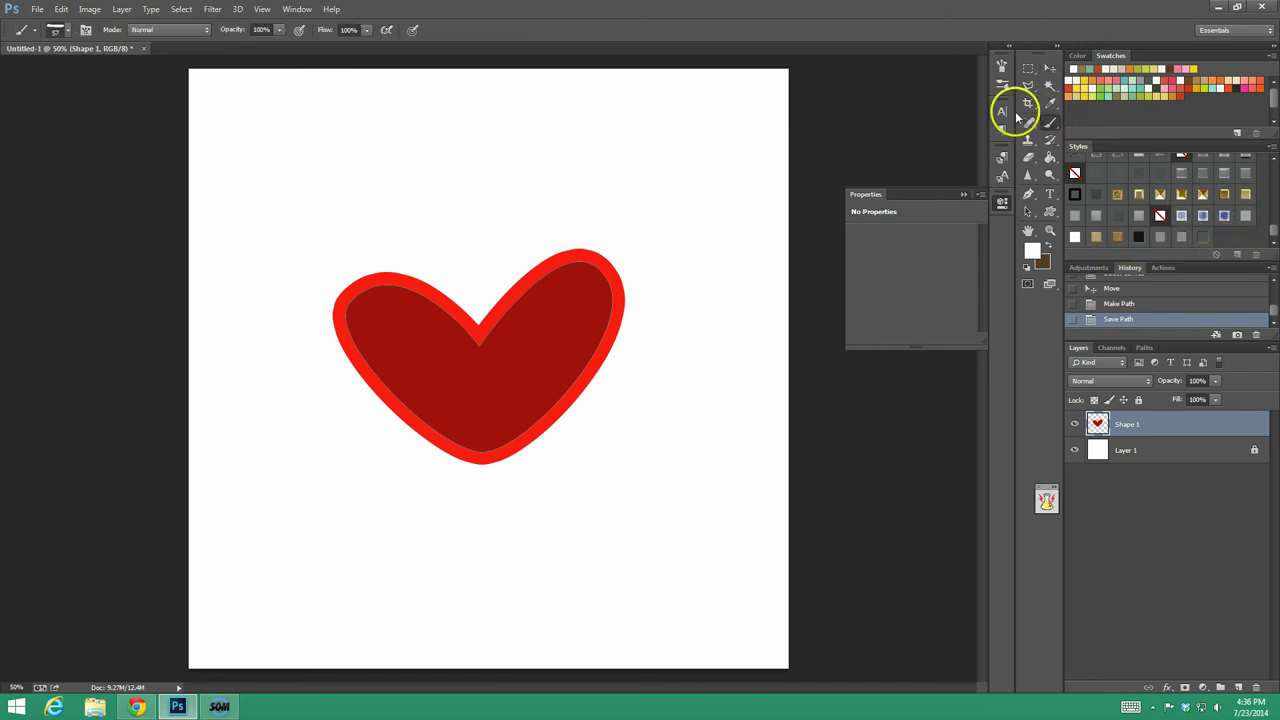
left_click(1001, 85)
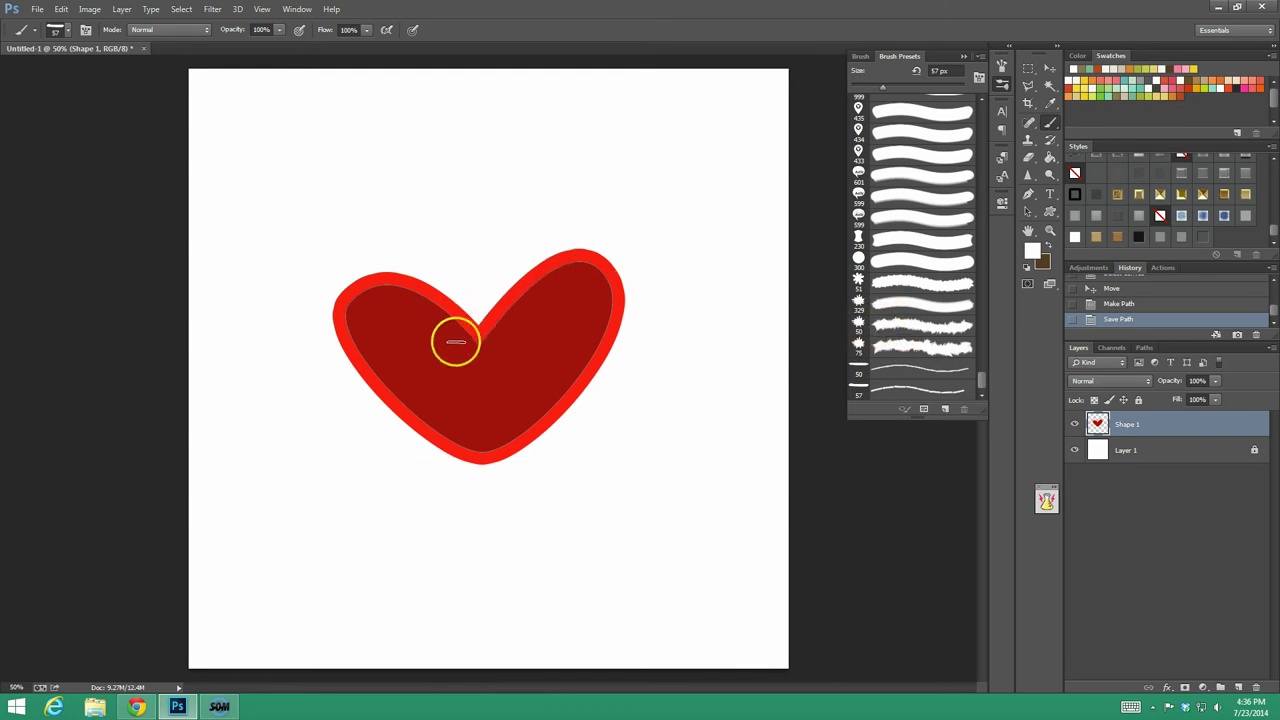
left_click(915, 367)
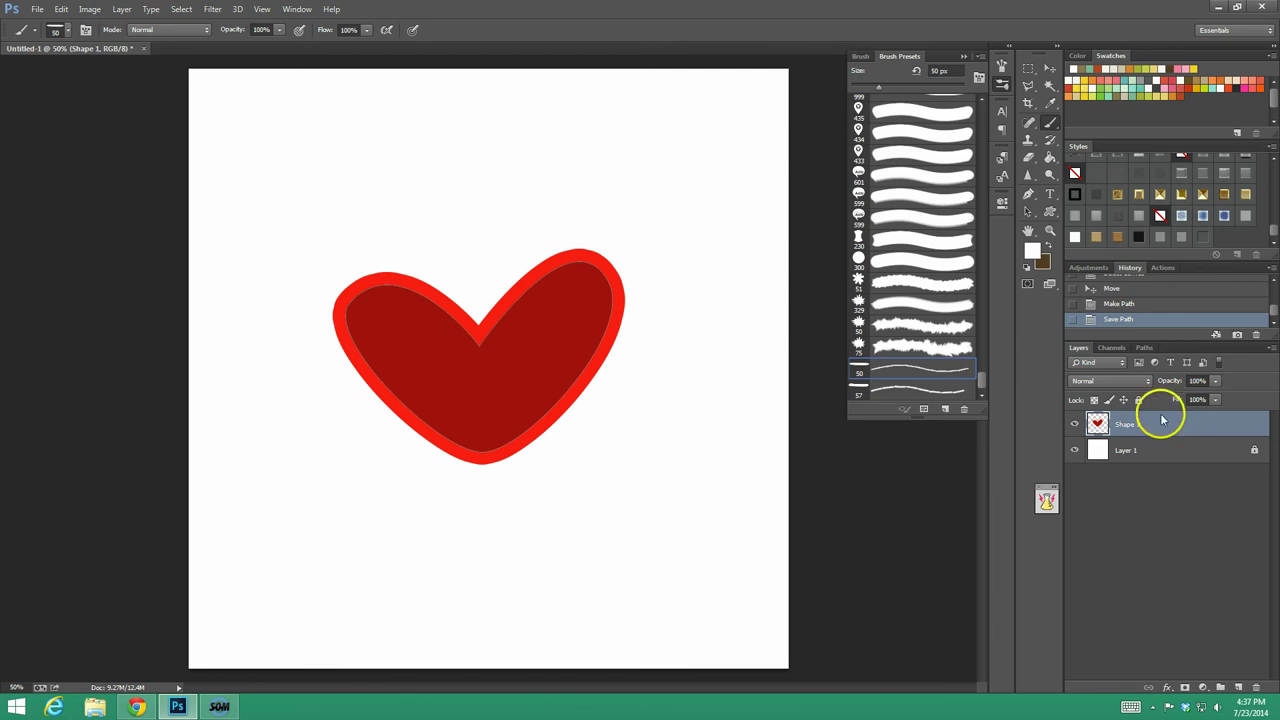
left_click(905, 324)
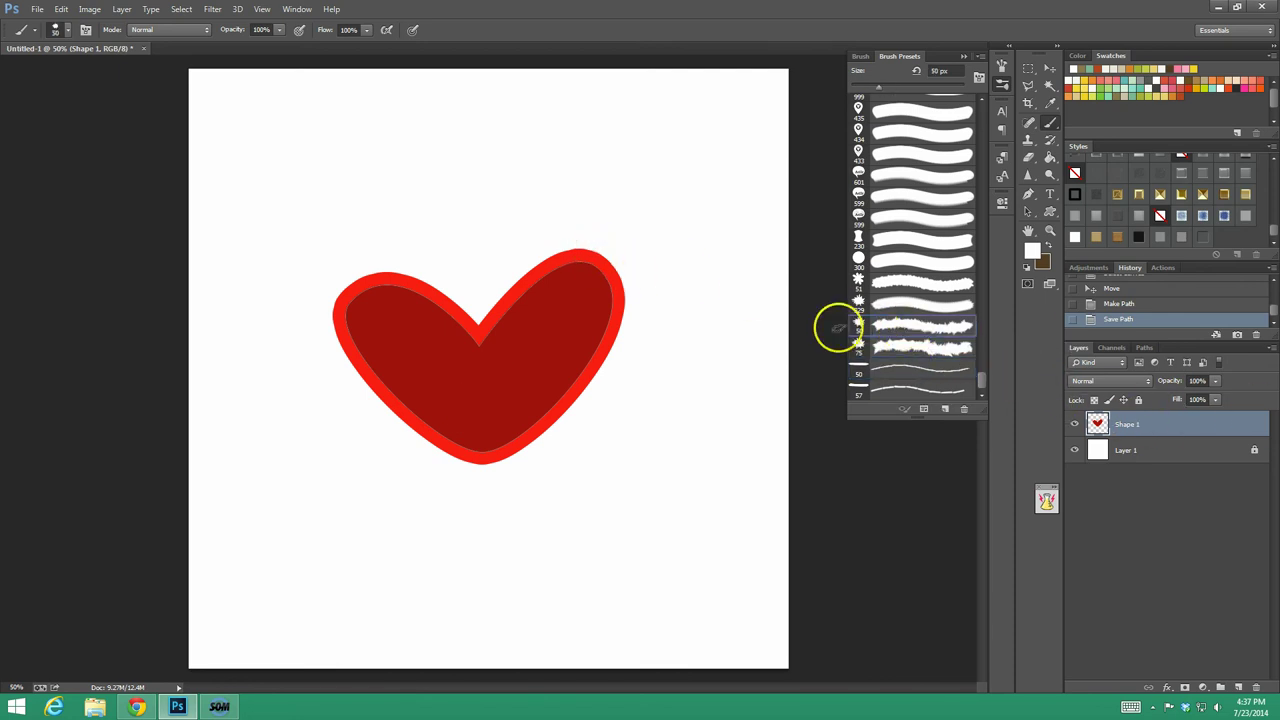
left_click(878, 348)
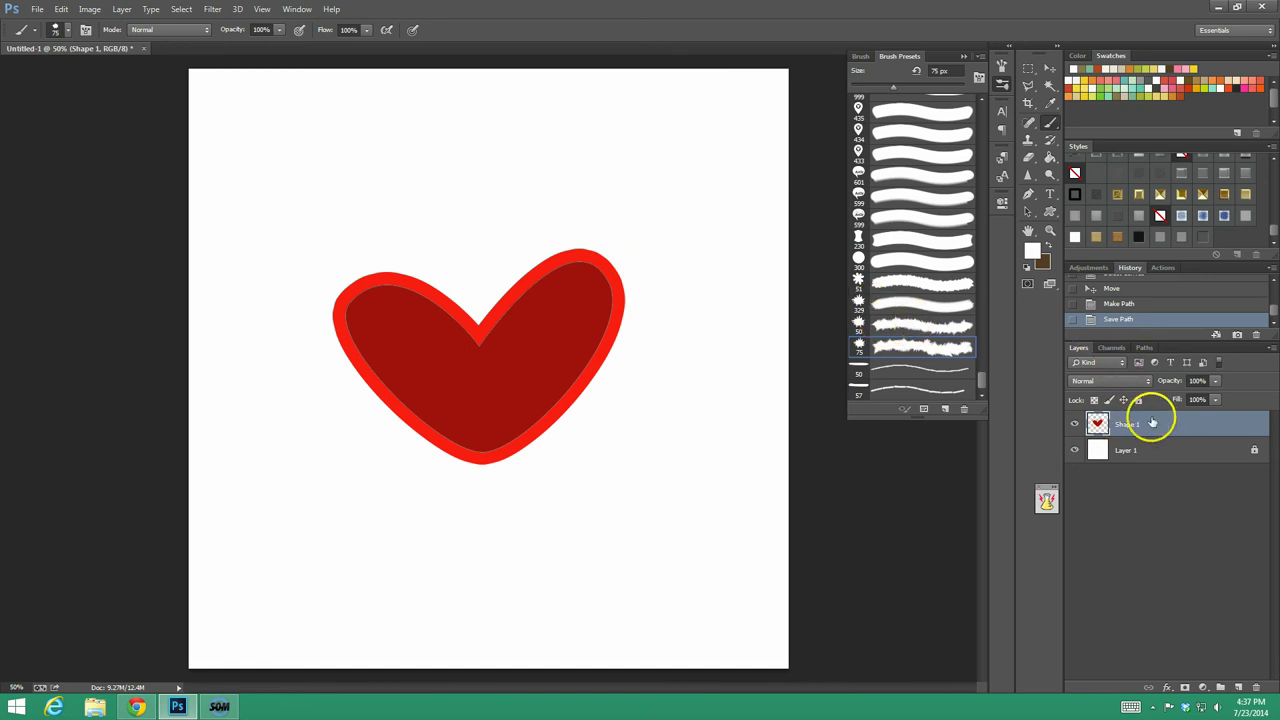
Stroke the 'stroke 2' path with the Eraser to rip a ragged edge into the outline.
left_click(1143, 348)
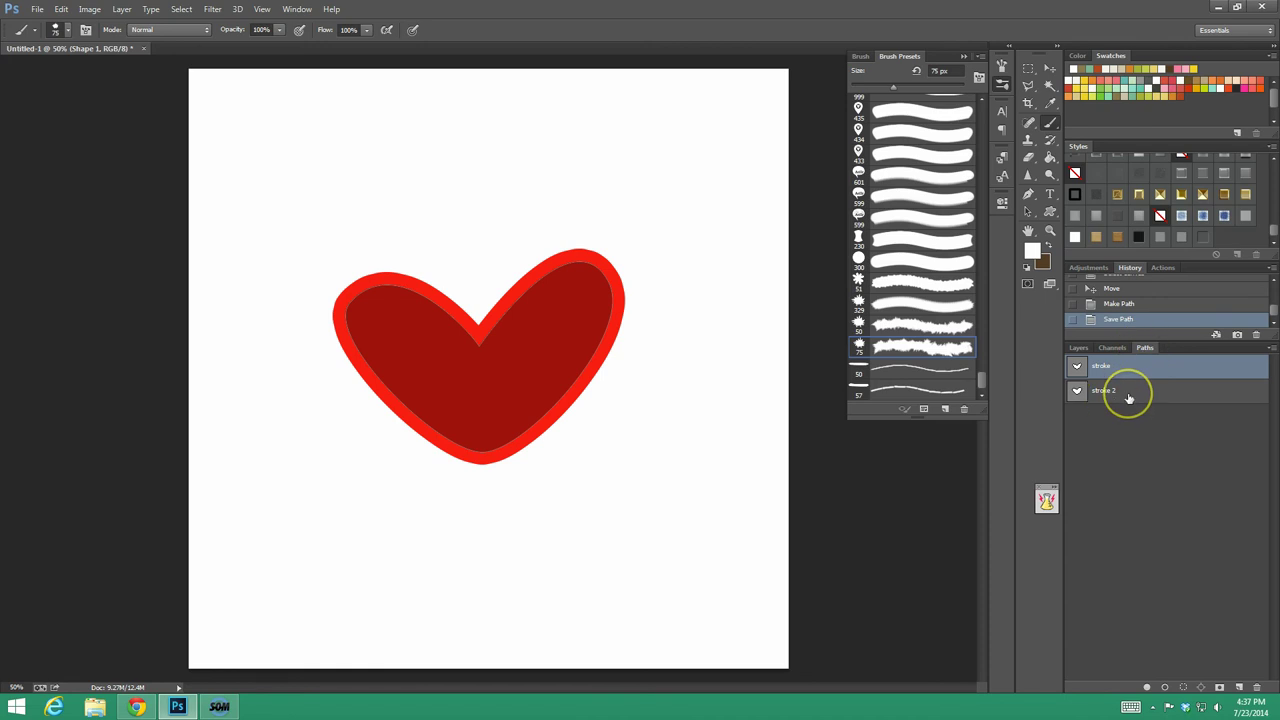
left_click(1128, 391)
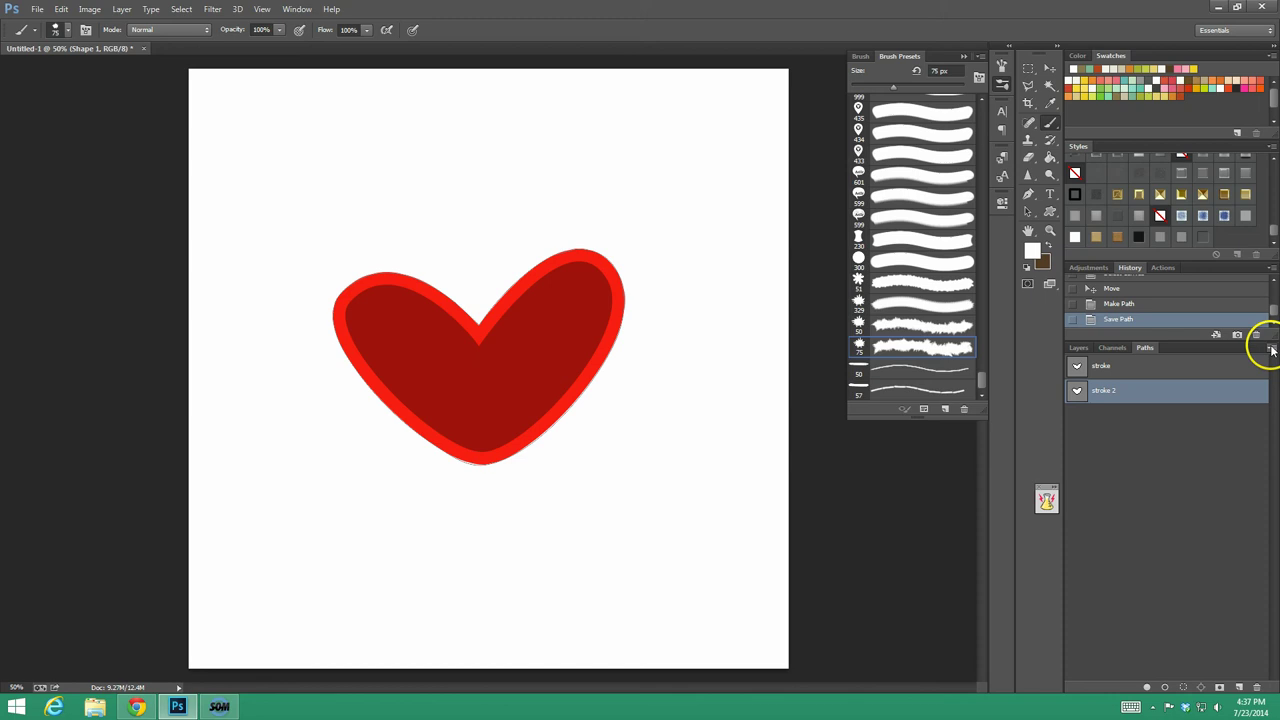
left_click(1028, 160)
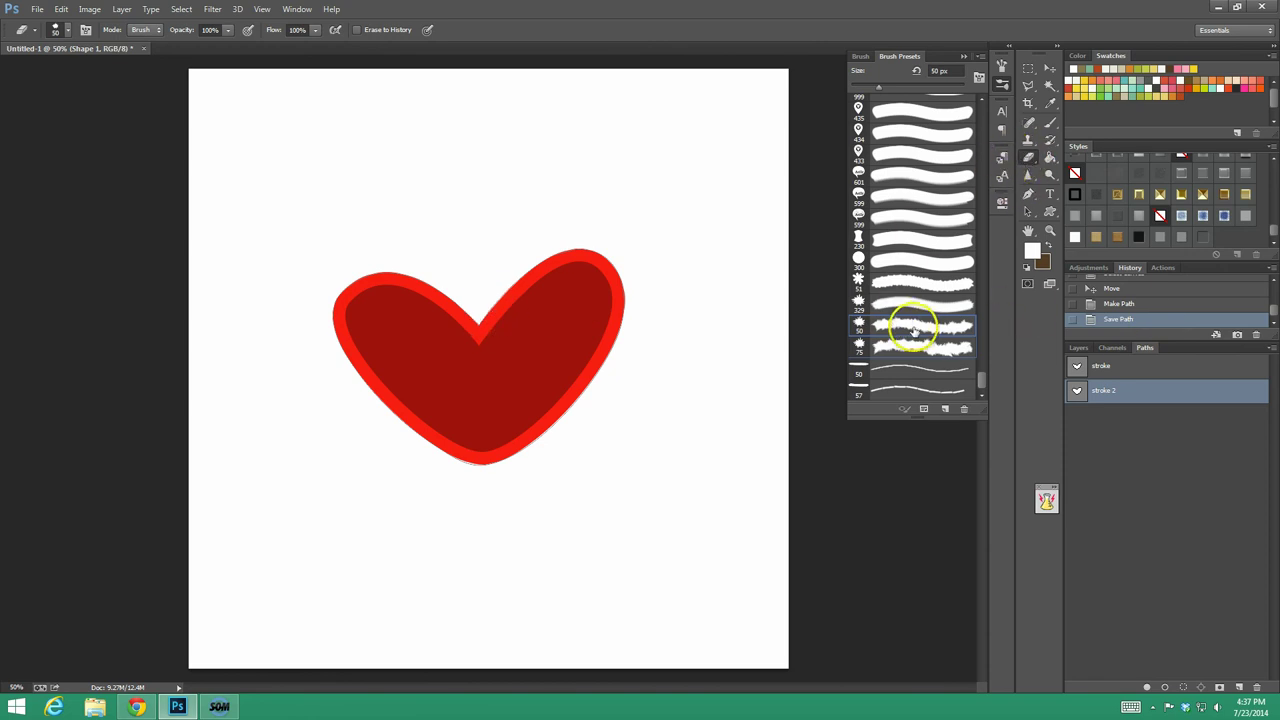
left_click(1271, 348)
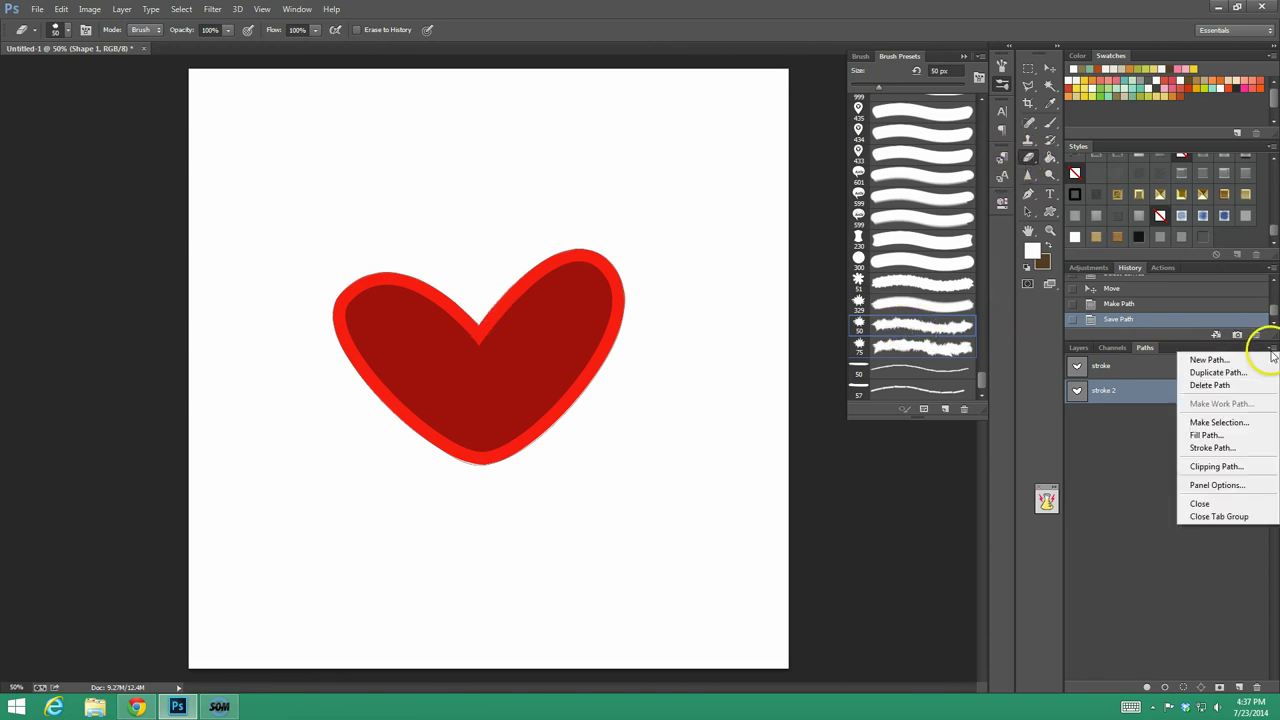
left_click(1243, 451)
left_click(686, 226)
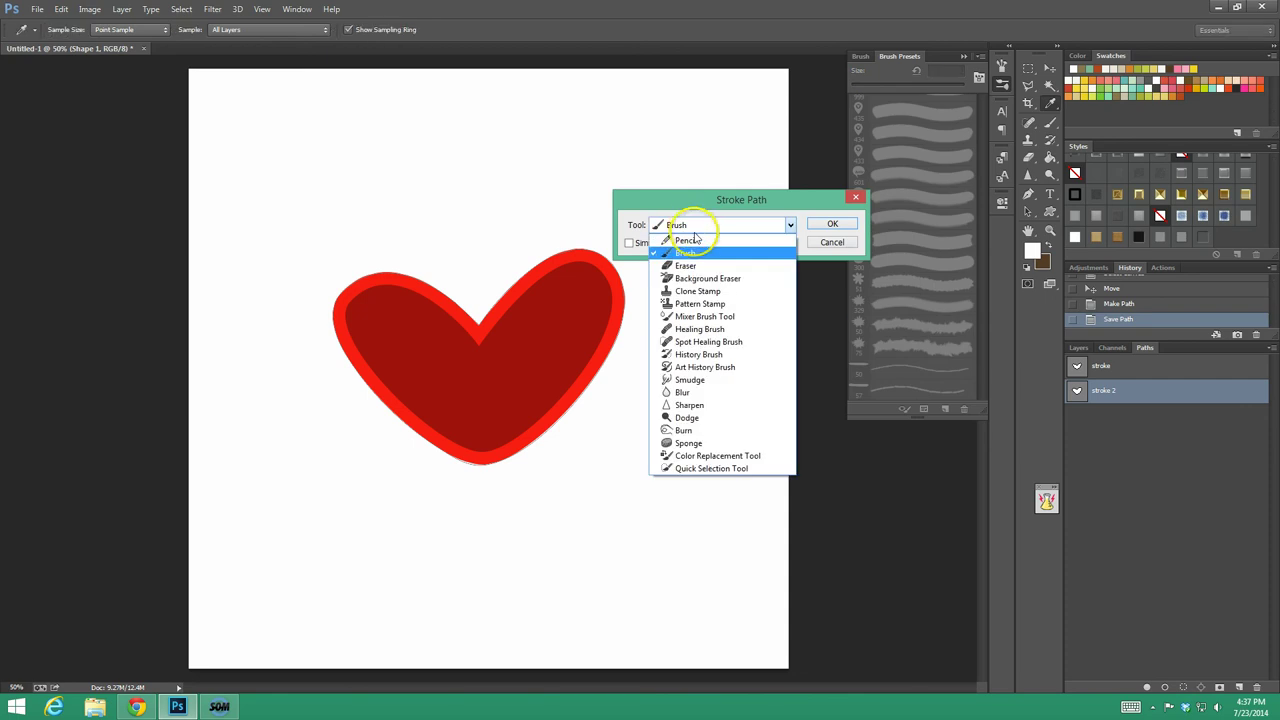
left_click(703, 266)
left_click(830, 224)
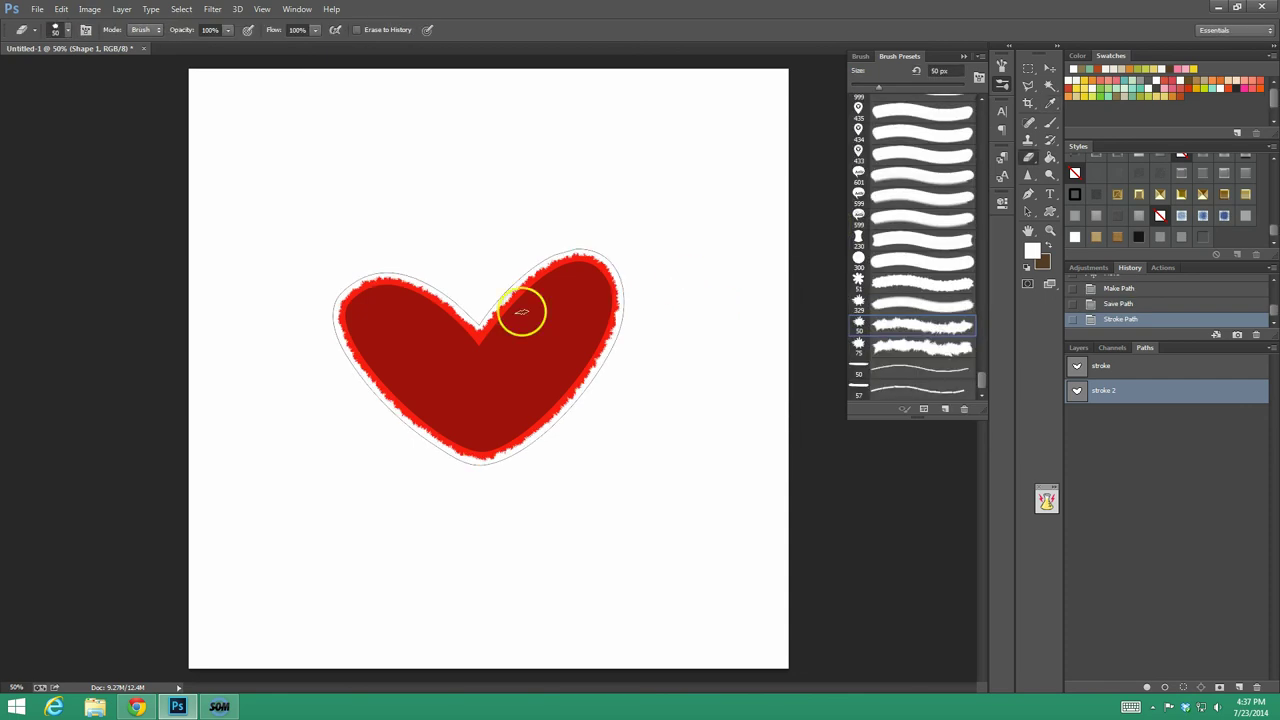
Add a new empty Layer 2 above the heart.
left_click(1108, 411)
left_click(1078, 348)
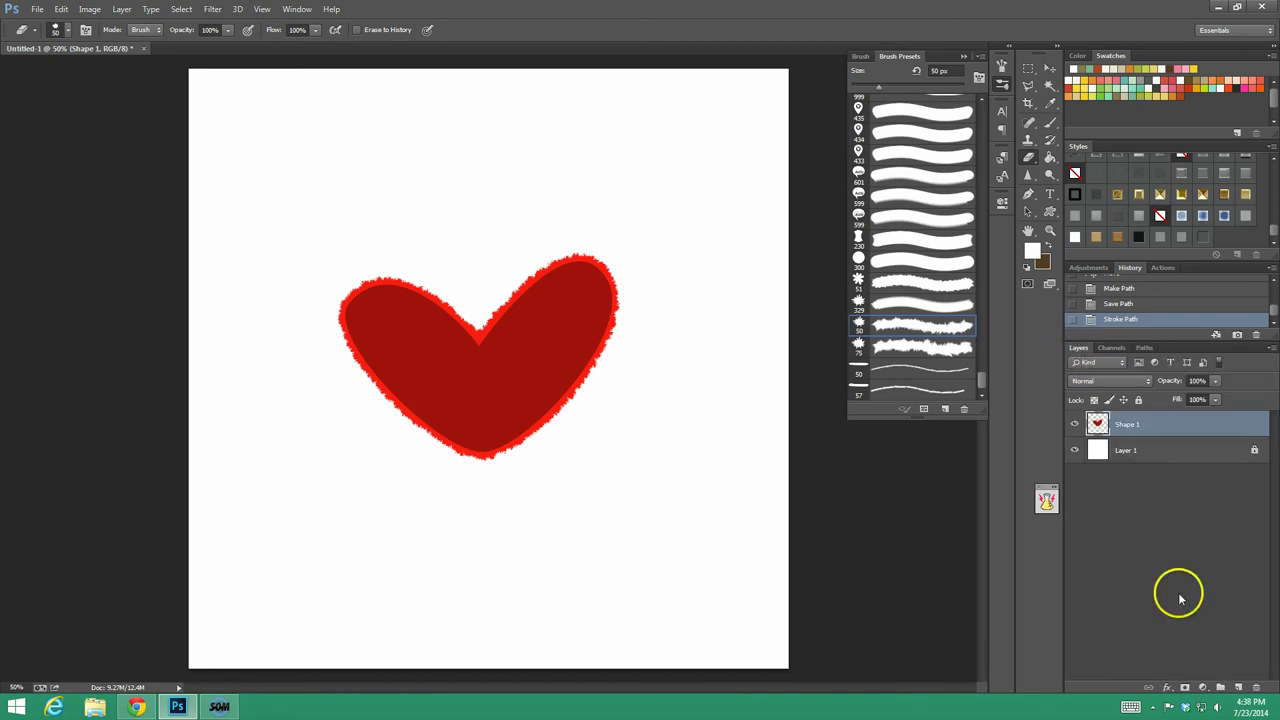
left_click(1245, 690)
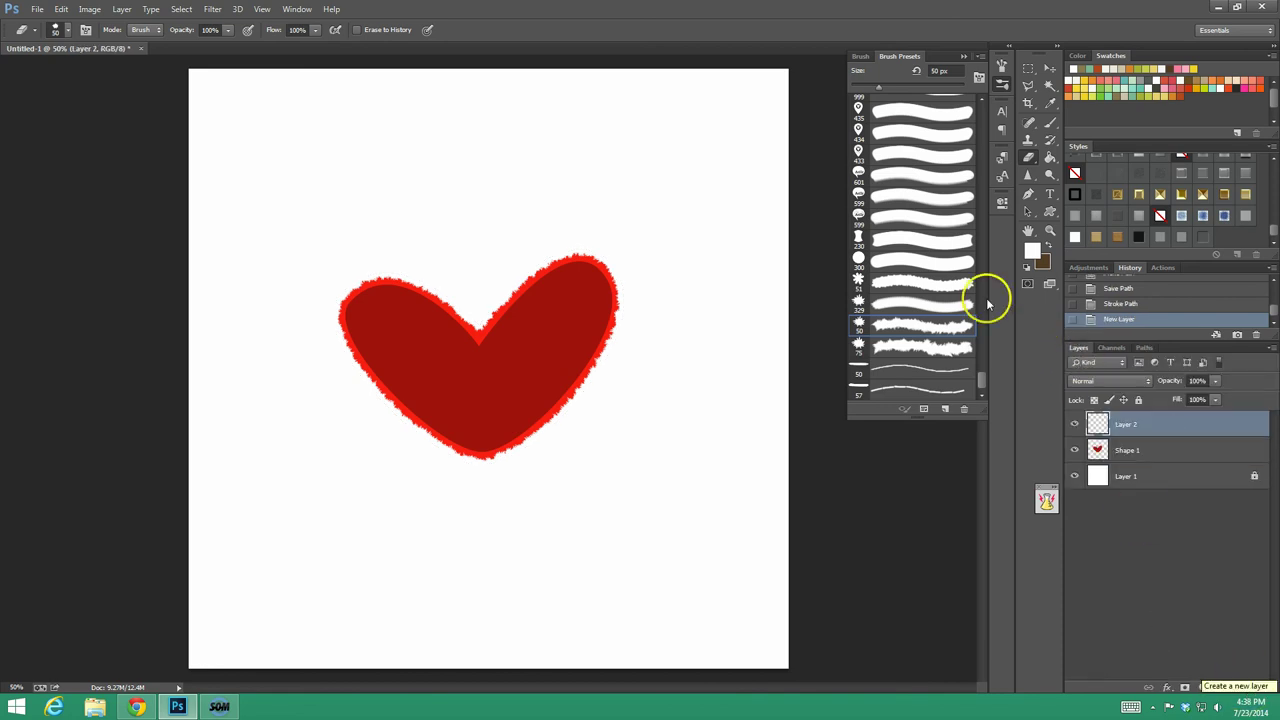
Pick the 50 px Stitching brush preset and set the foreground colour to yellow eecf74.
left_click(896, 372)
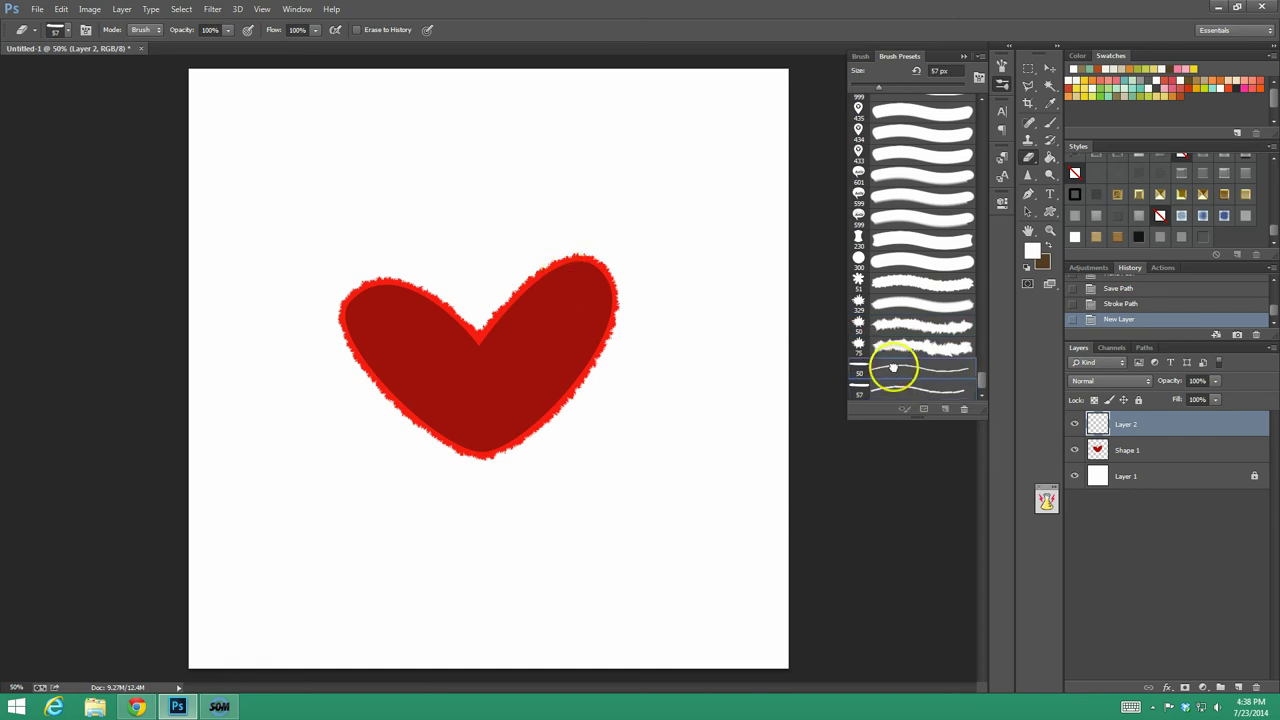
left_click(893, 368)
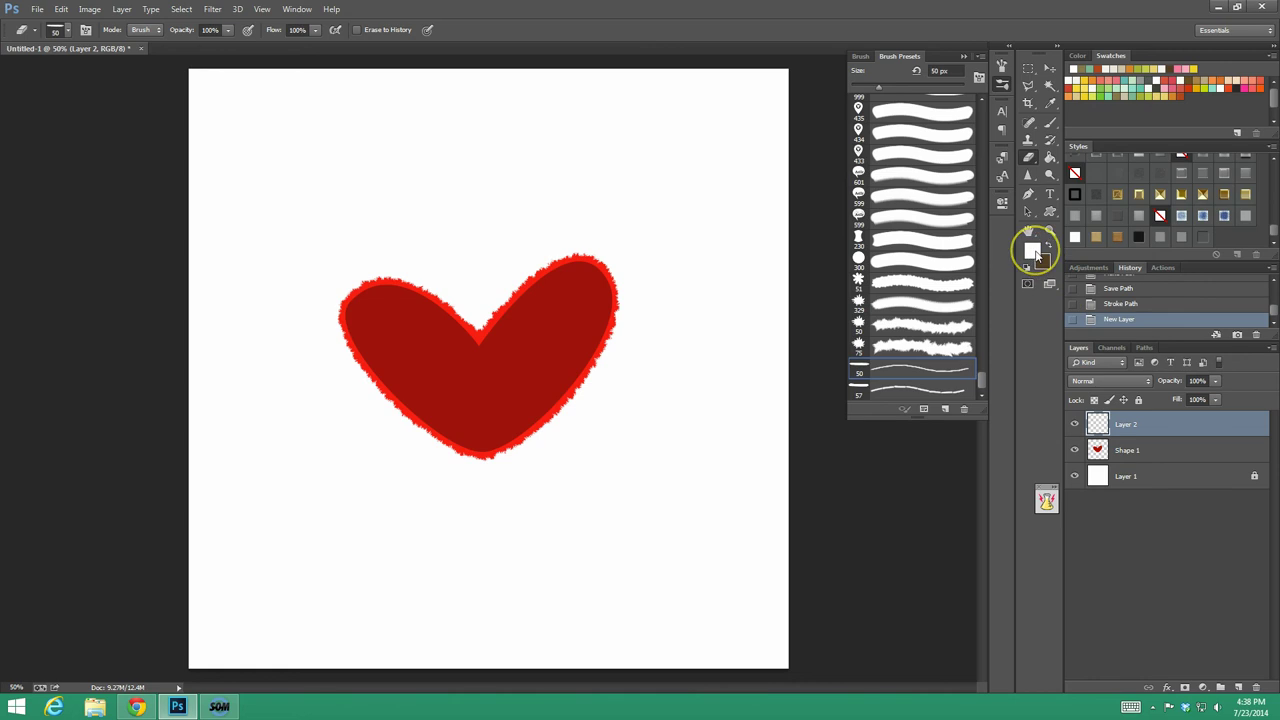
left_click(1036, 253)
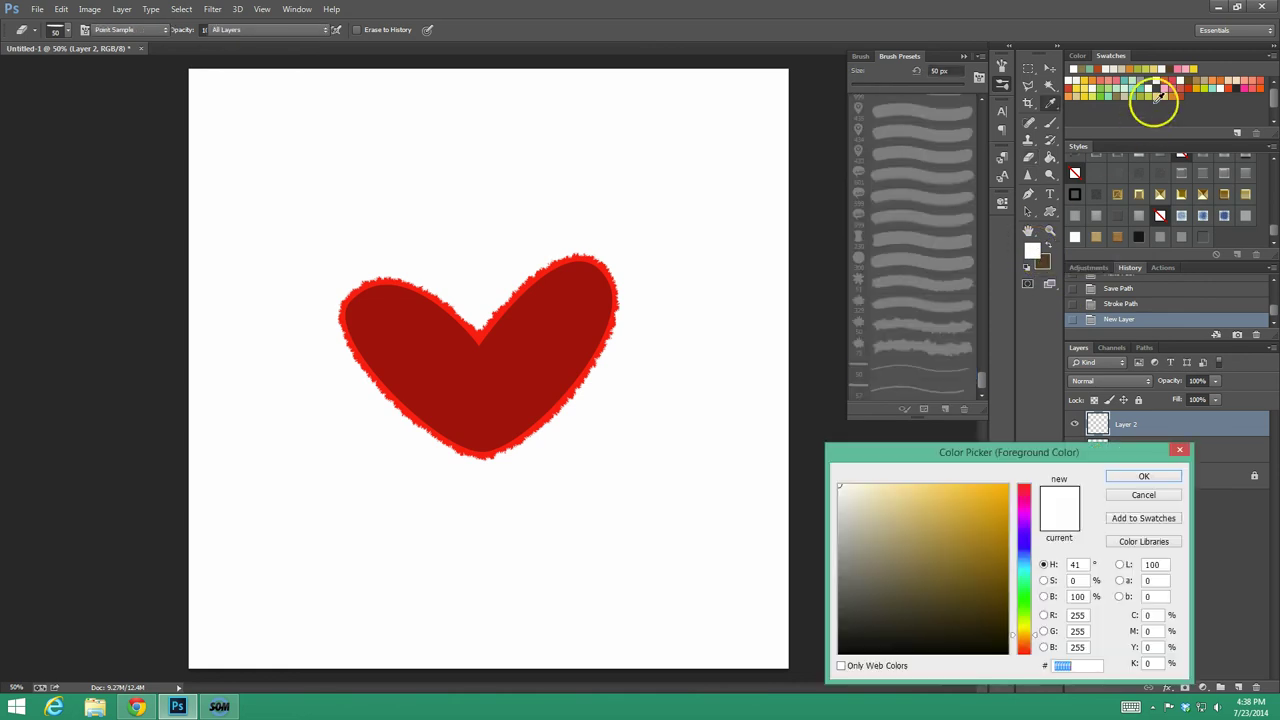
left_click(1165, 88)
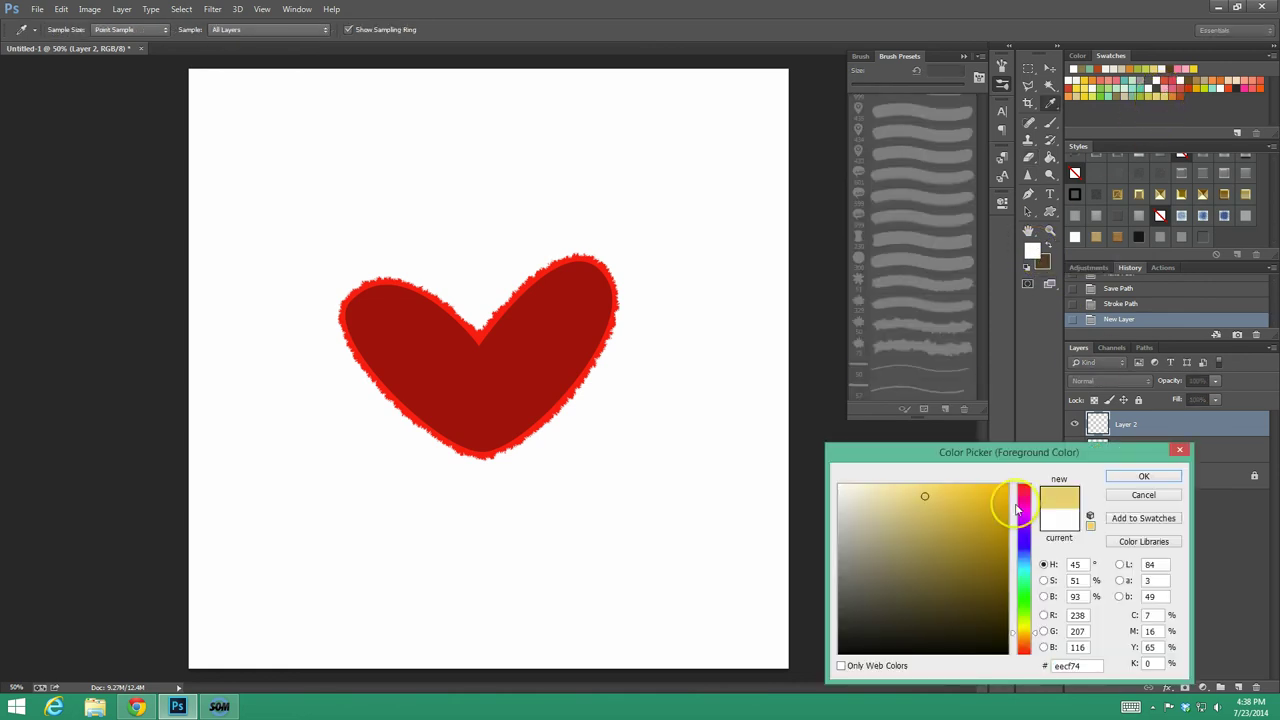
left_click(1139, 473)
key("e")
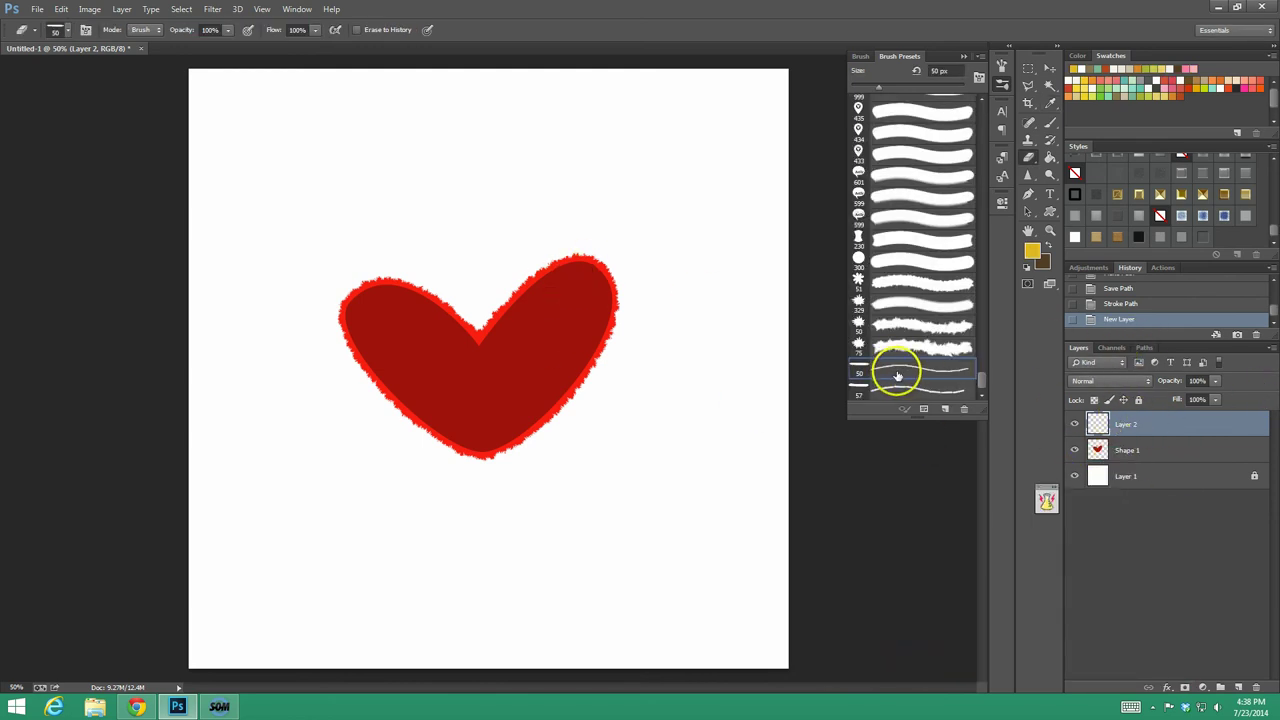
Zoom in on the heart, test-stroke the 'stroke' path with the Brush, then undo it in History.
left_click(1146, 346)
left_click(1140, 373)
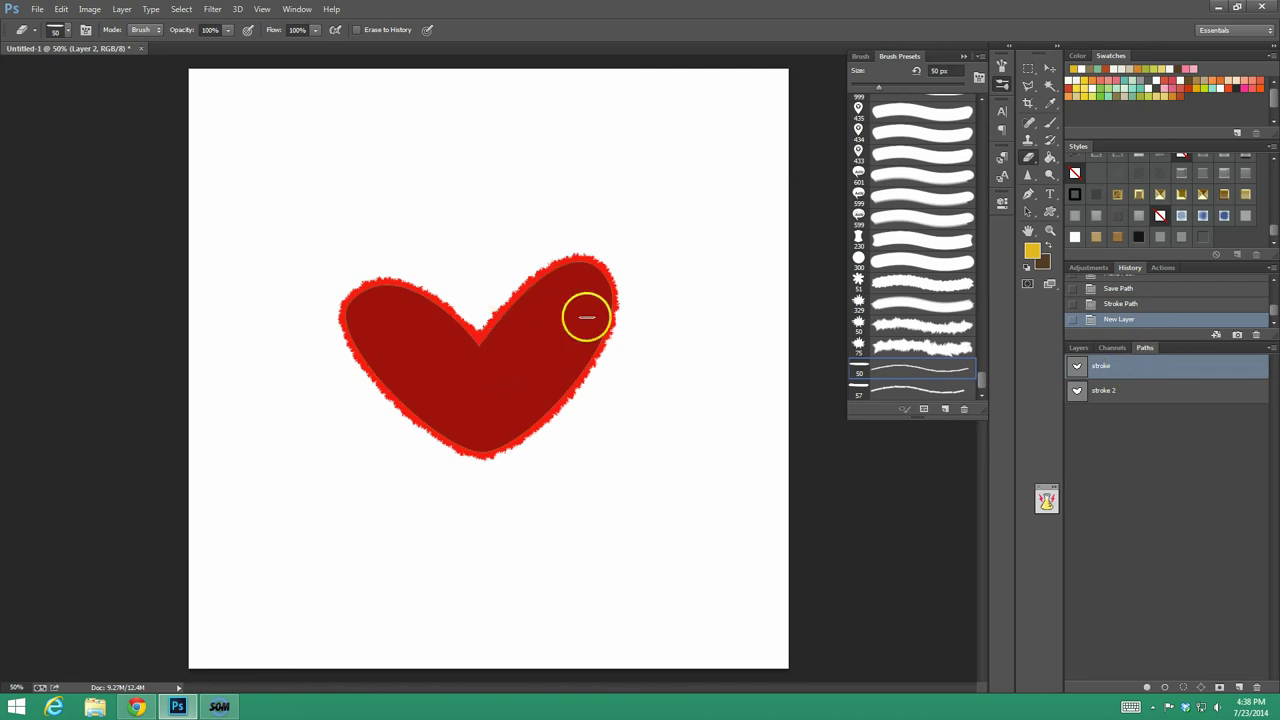
left_click(1050, 231)
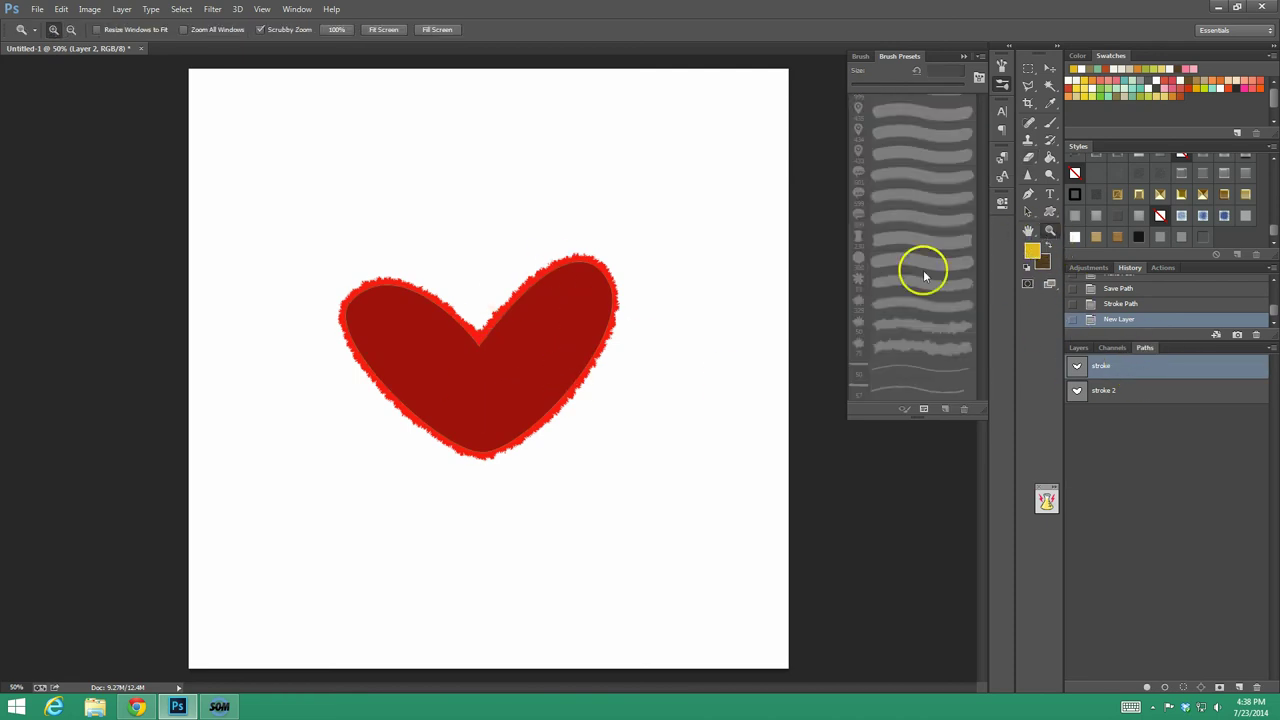
left_click(623, 310)
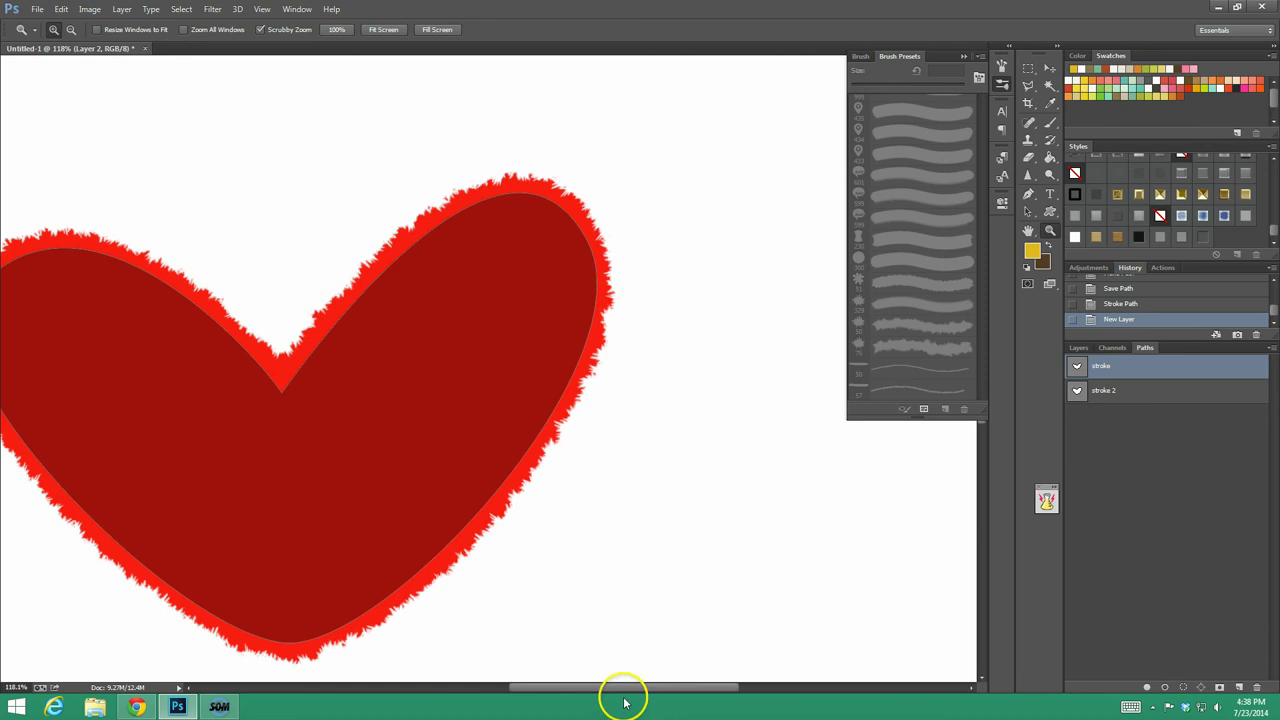
left_click_drag(623, 690, 553, 690)
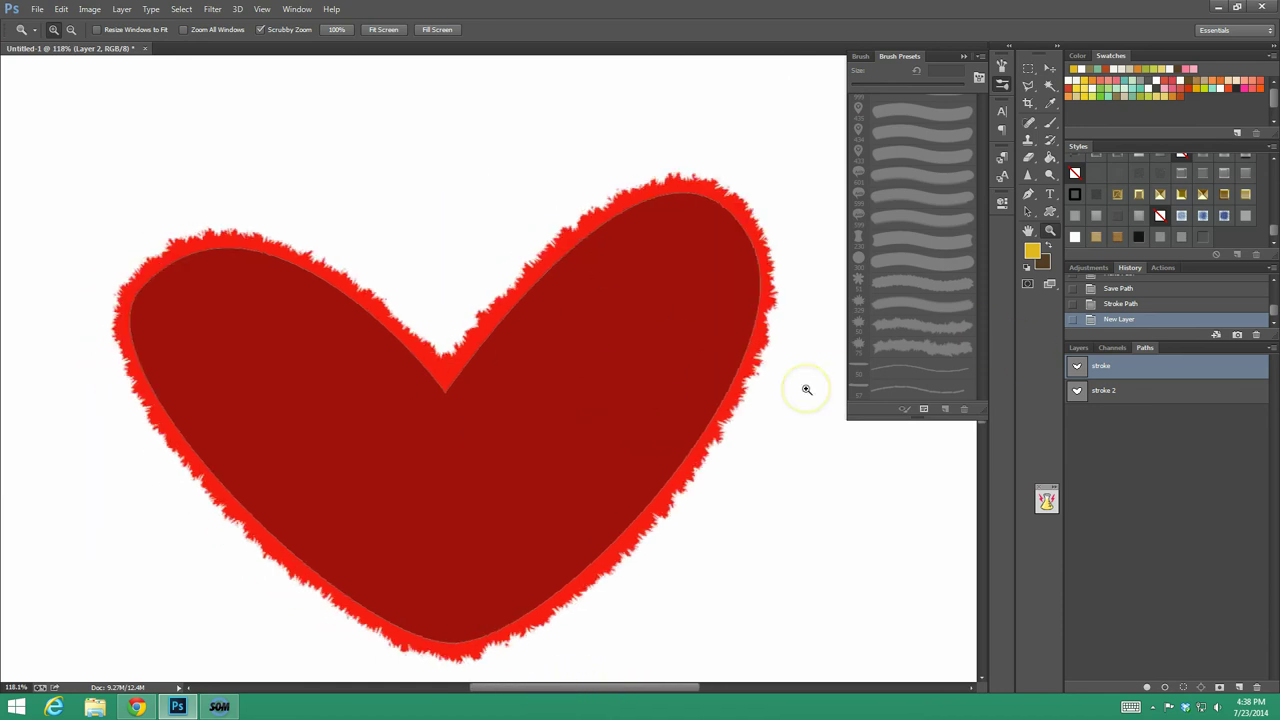
scroll(806, 389, "down", 1)
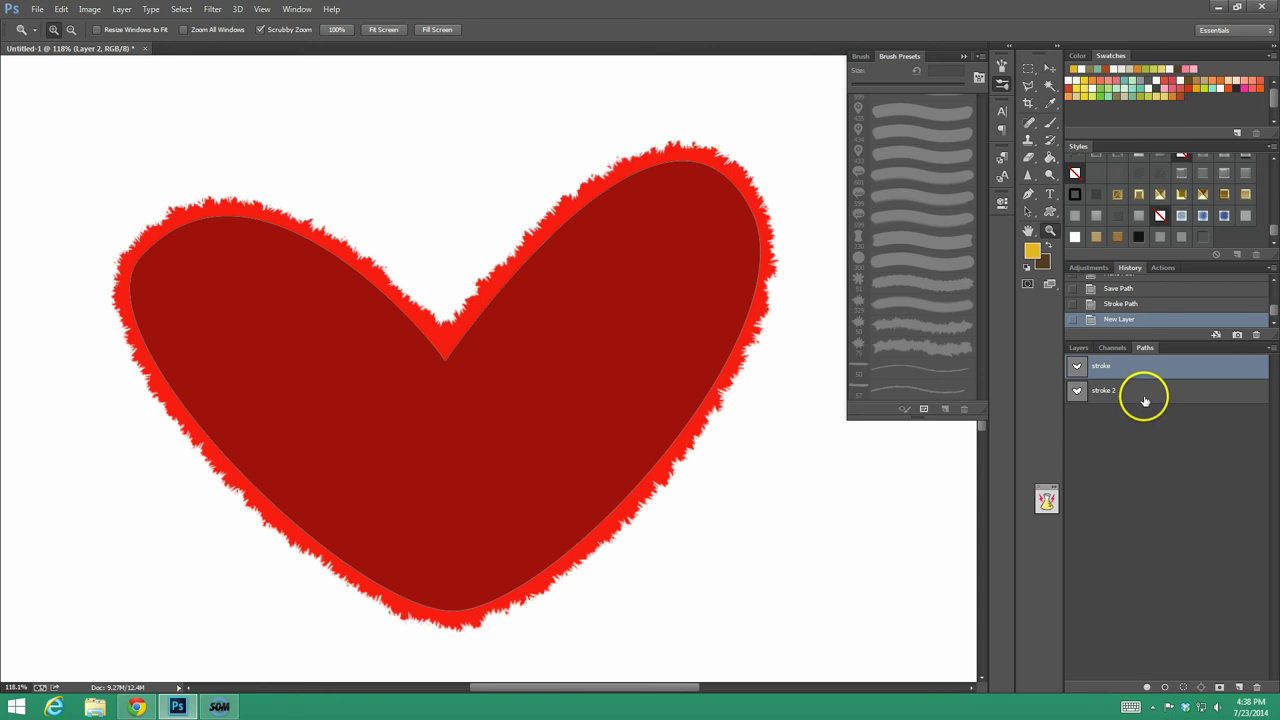
left_click(1271, 348)
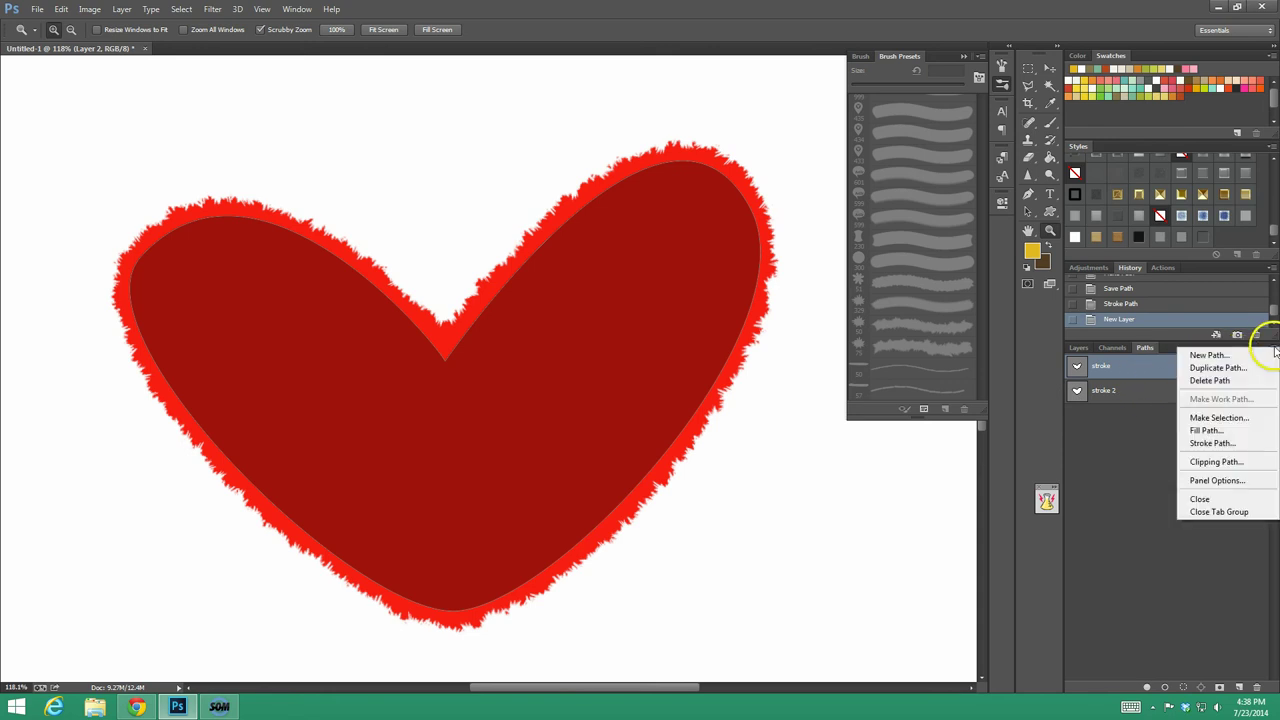
left_click(1218, 444)
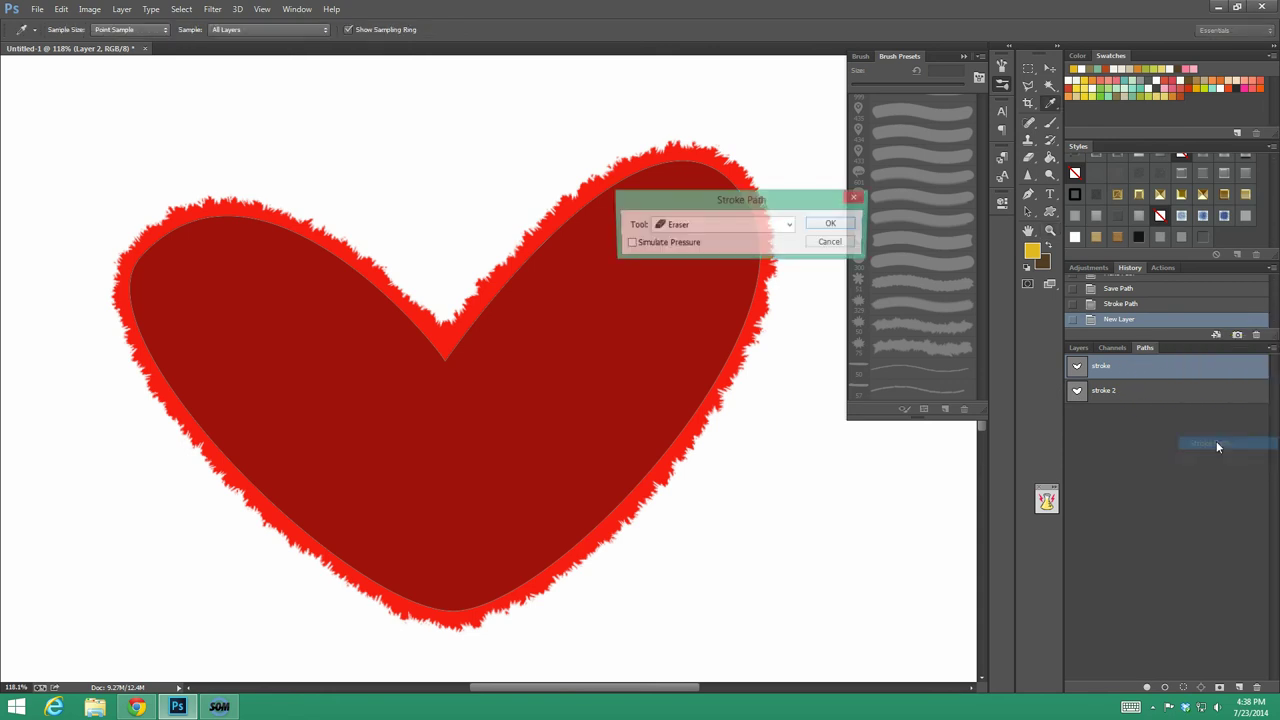
left_click(678, 225)
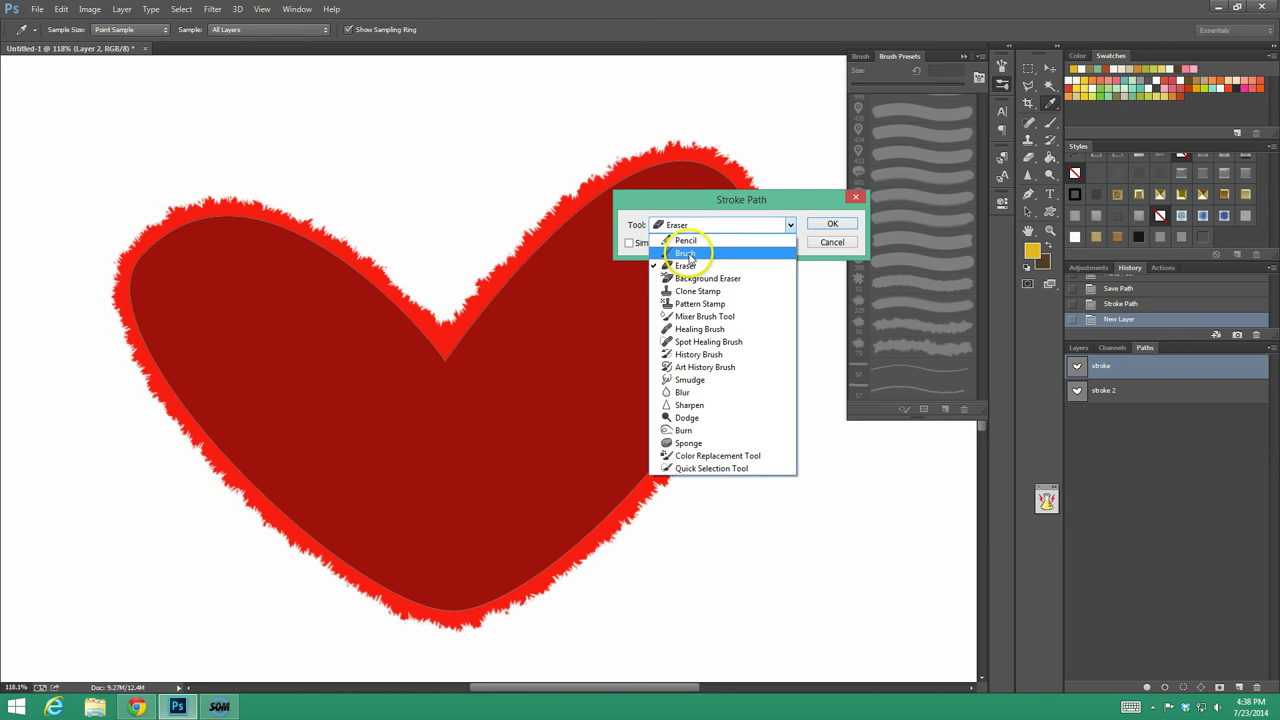
left_click(688, 254)
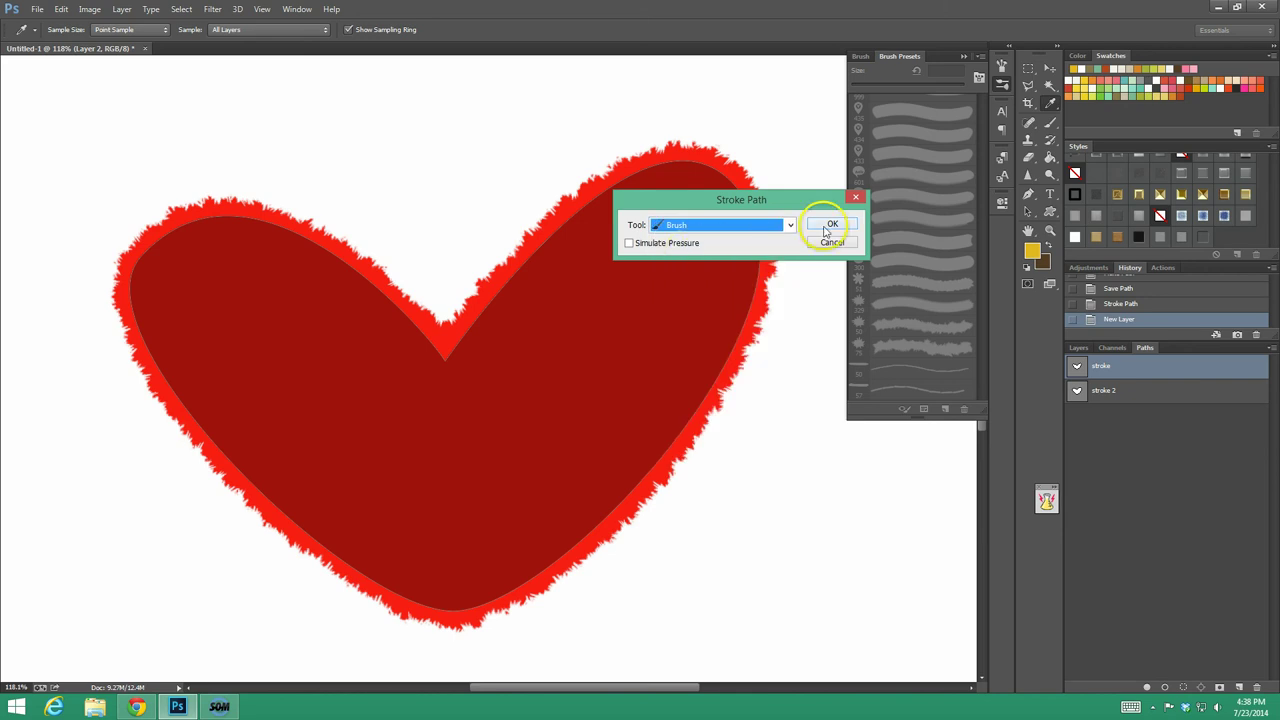
left_click(829, 224)
key("z")
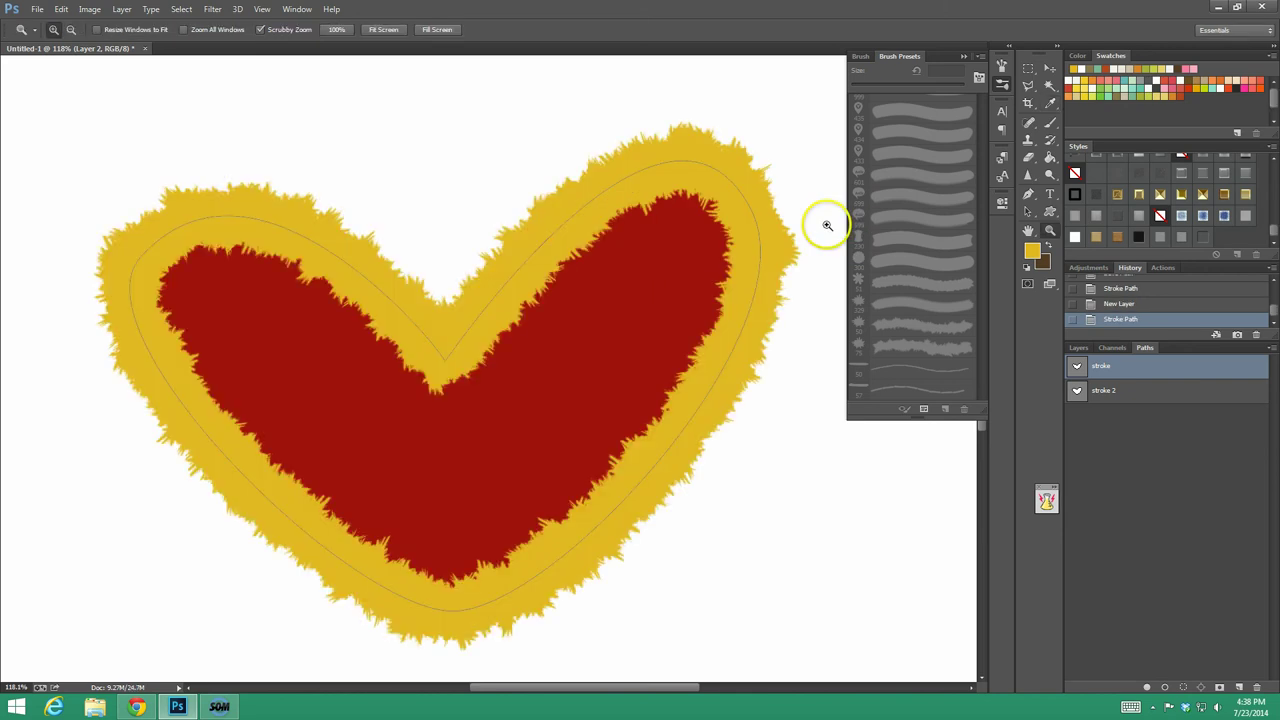
left_click(1121, 304)
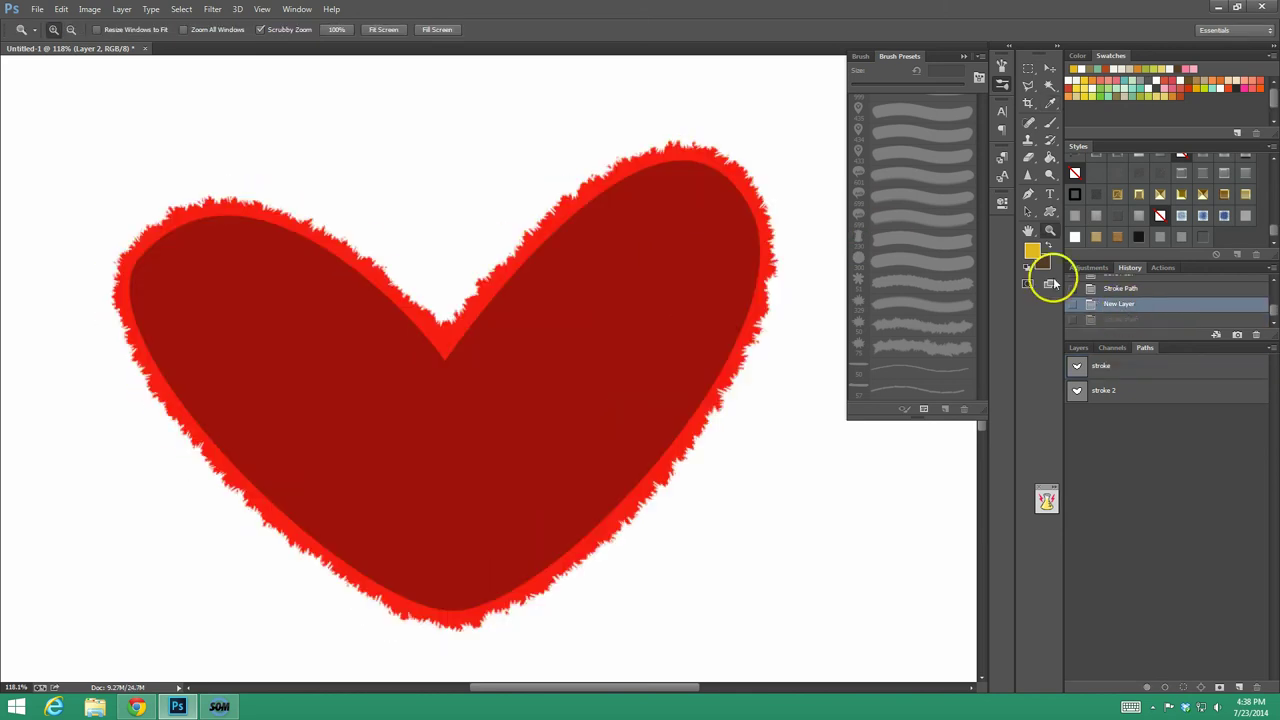
Stroke the 'stroke' path with a thin 50 px Brush and hide the path outline.
left_click(1050, 121)
left_click(914, 370)
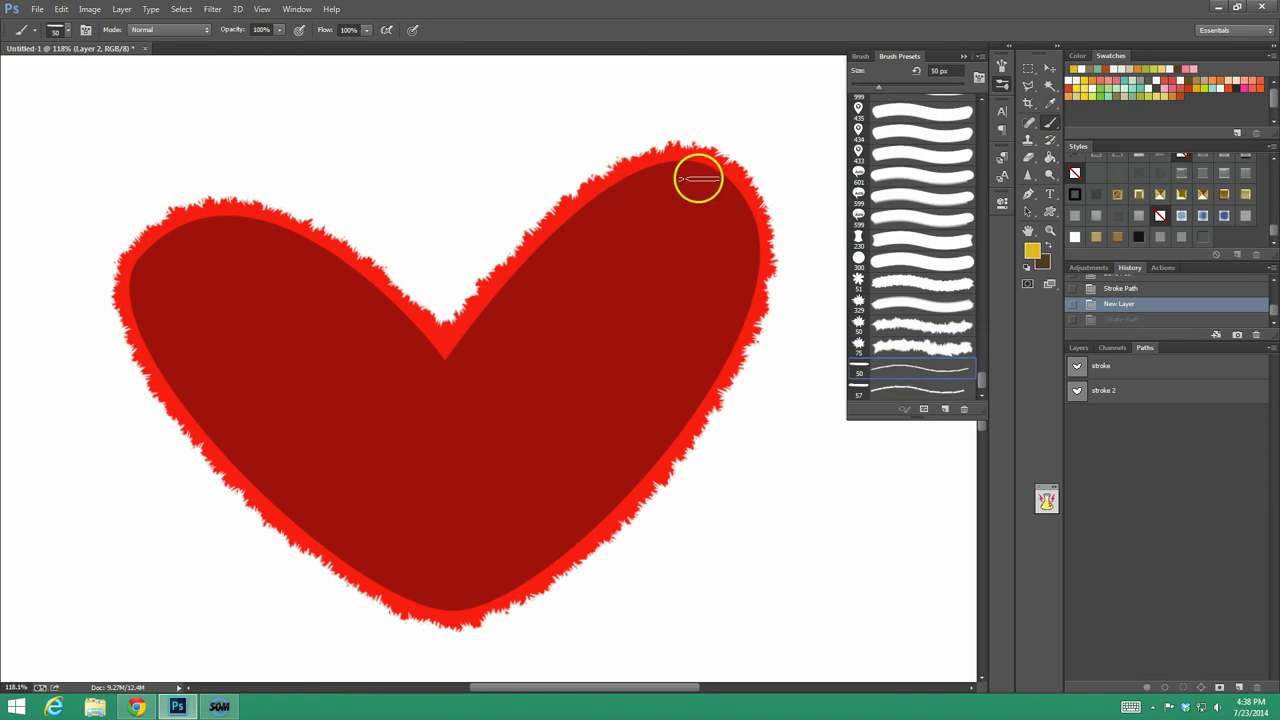
left_click(1148, 370)
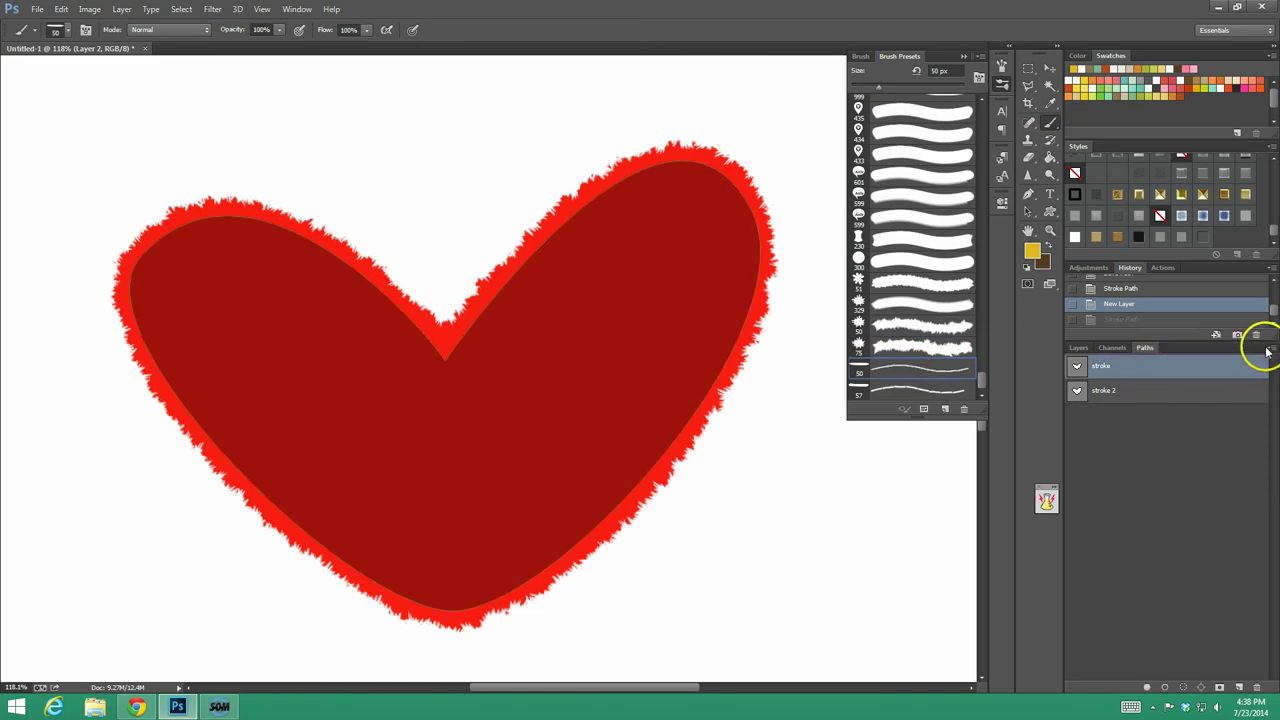
left_click(1271, 348)
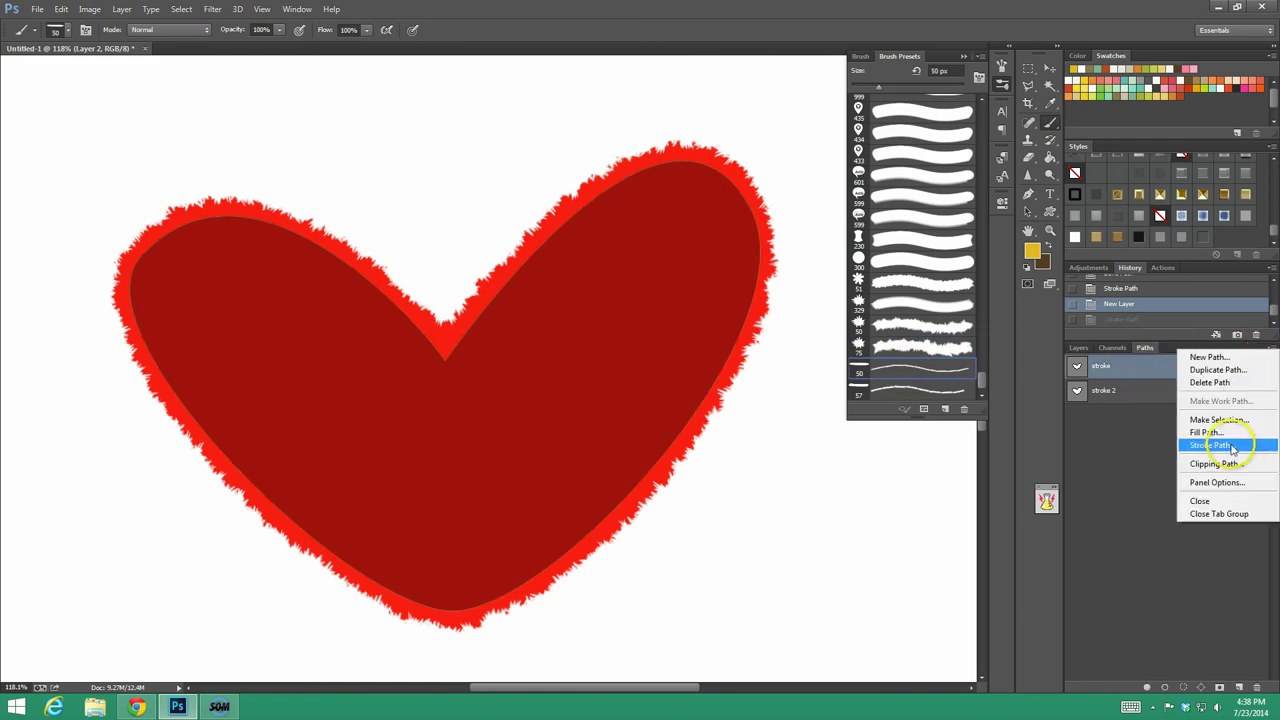
left_click(1222, 443)
left_click(830, 224)
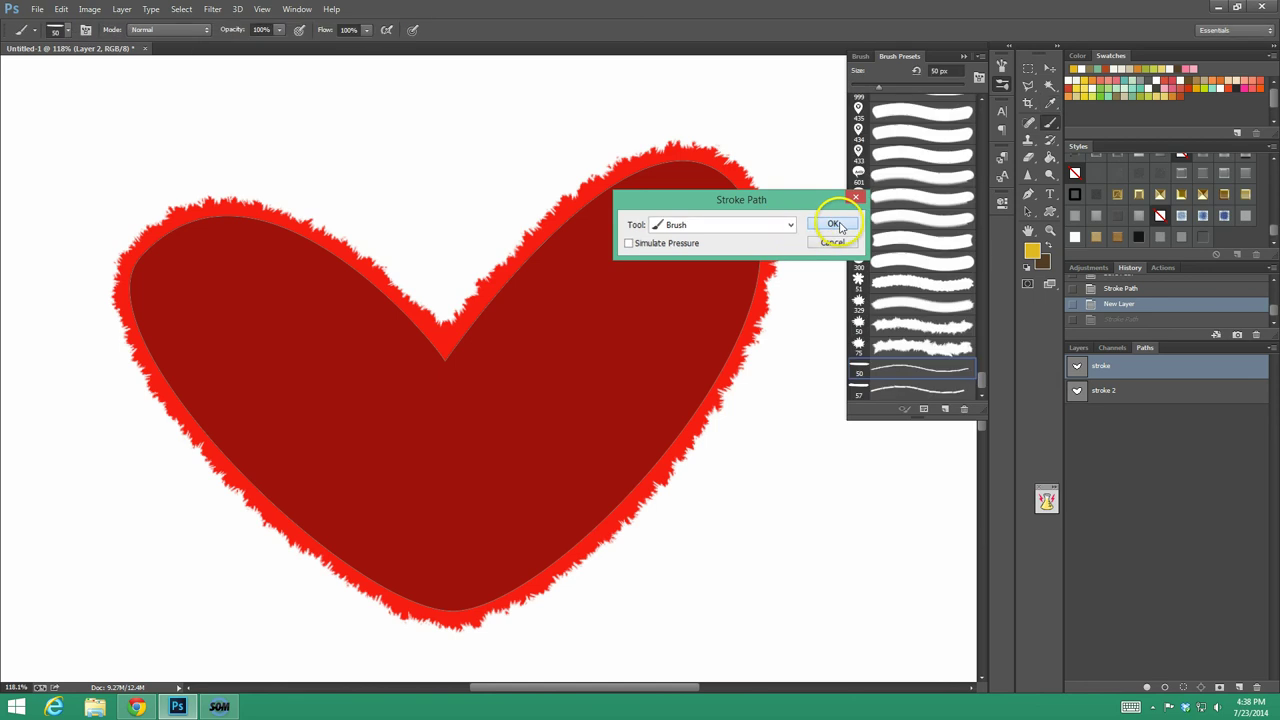
left_click(1128, 445)
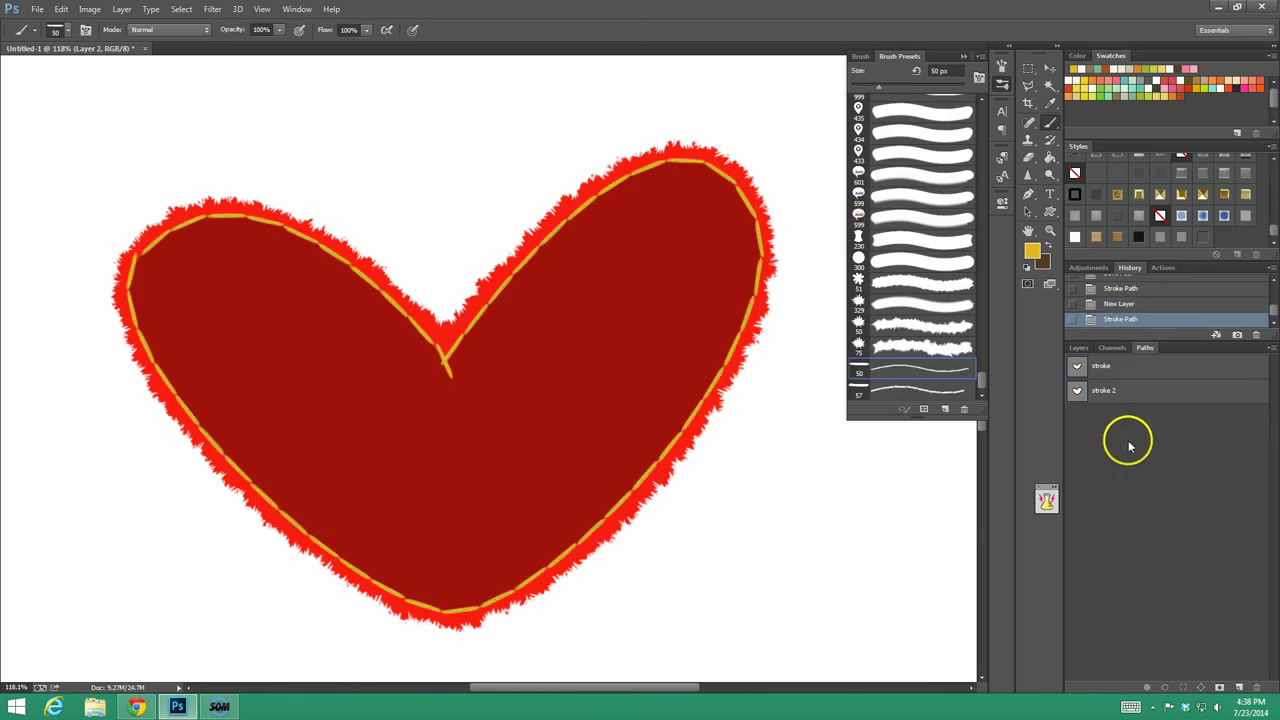
Apply a dark denim style from the Styles panel to the heart layer.
left_click(1084, 348)
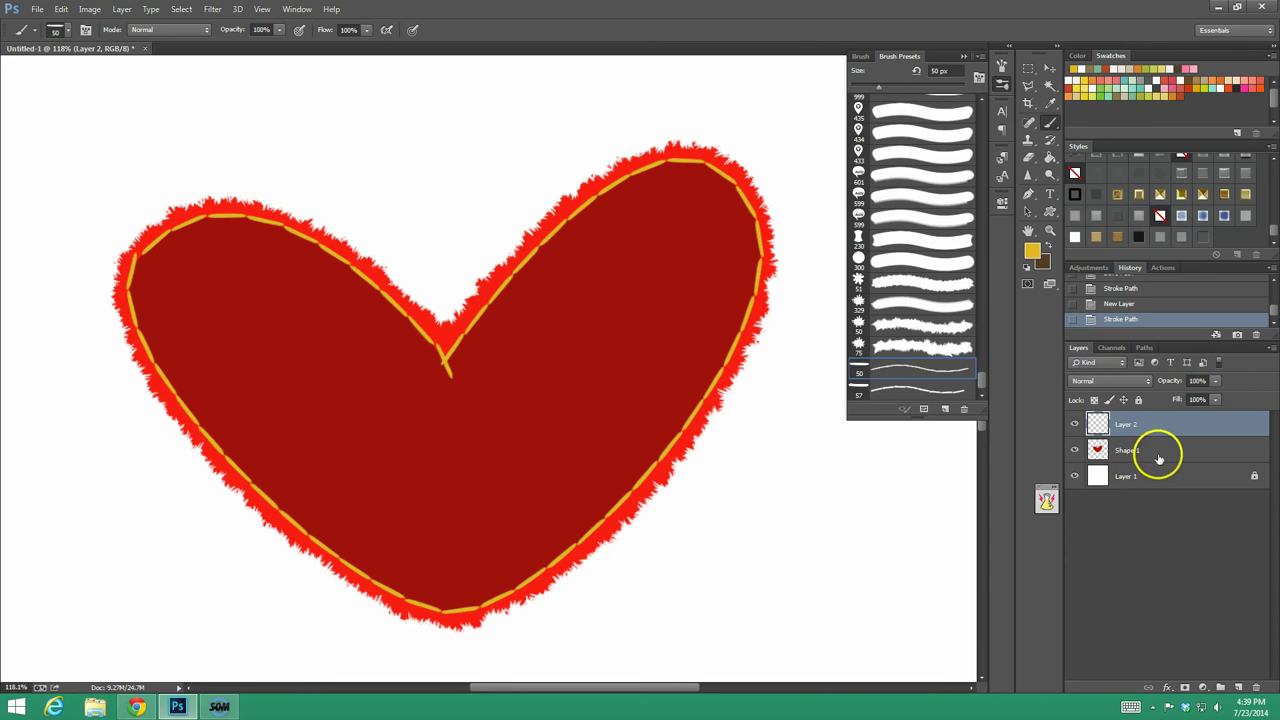
left_click(1076, 451)
left_click(1076, 451)
left_click(1151, 450)
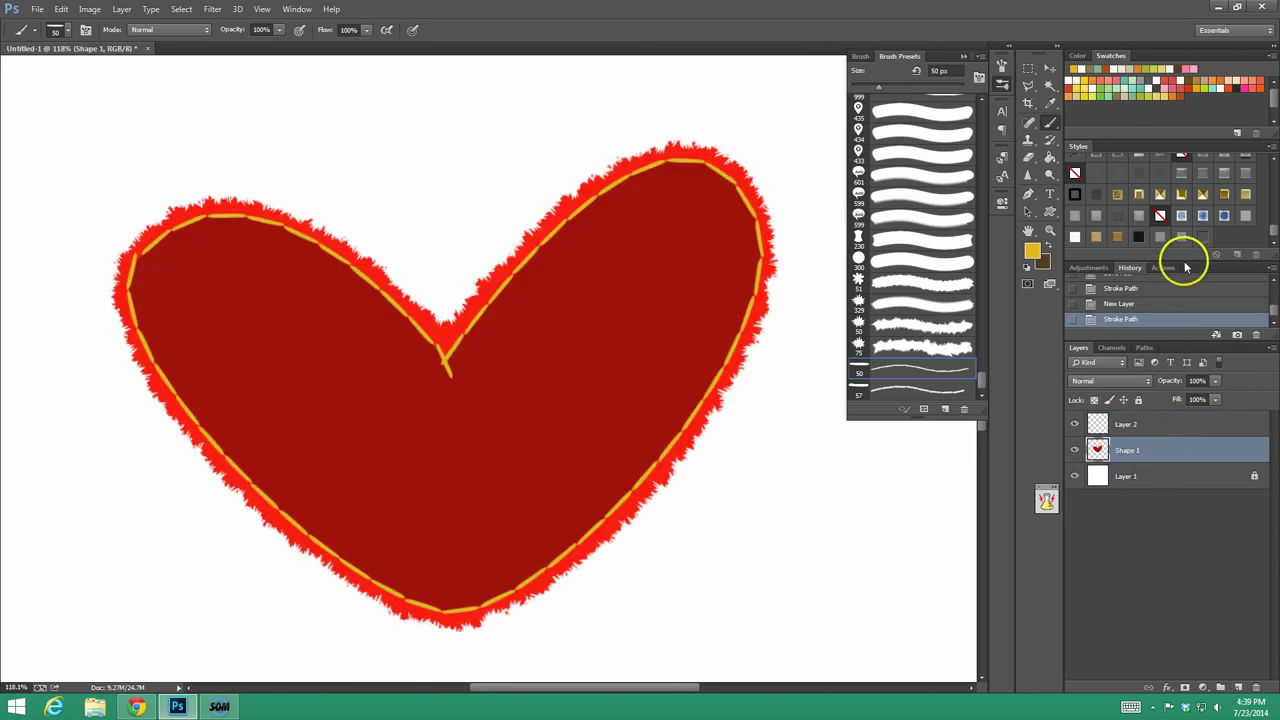
left_click(1181, 215)
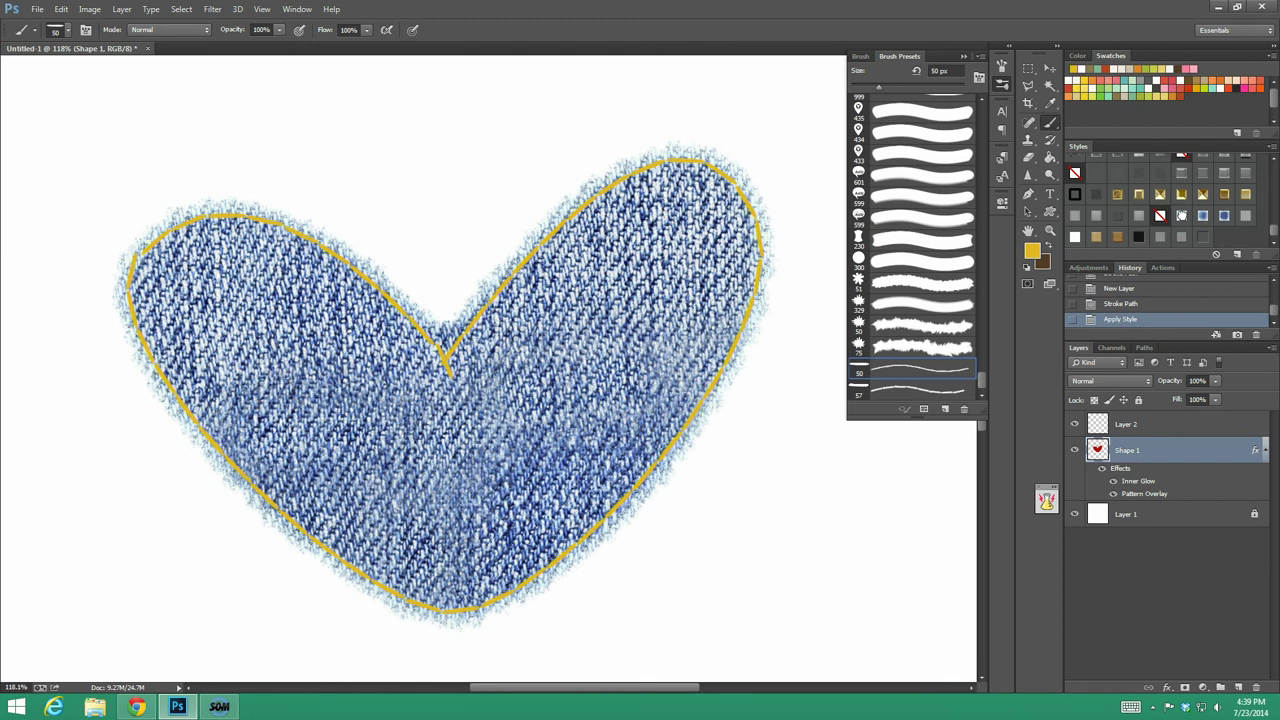
left_click(1202, 215)
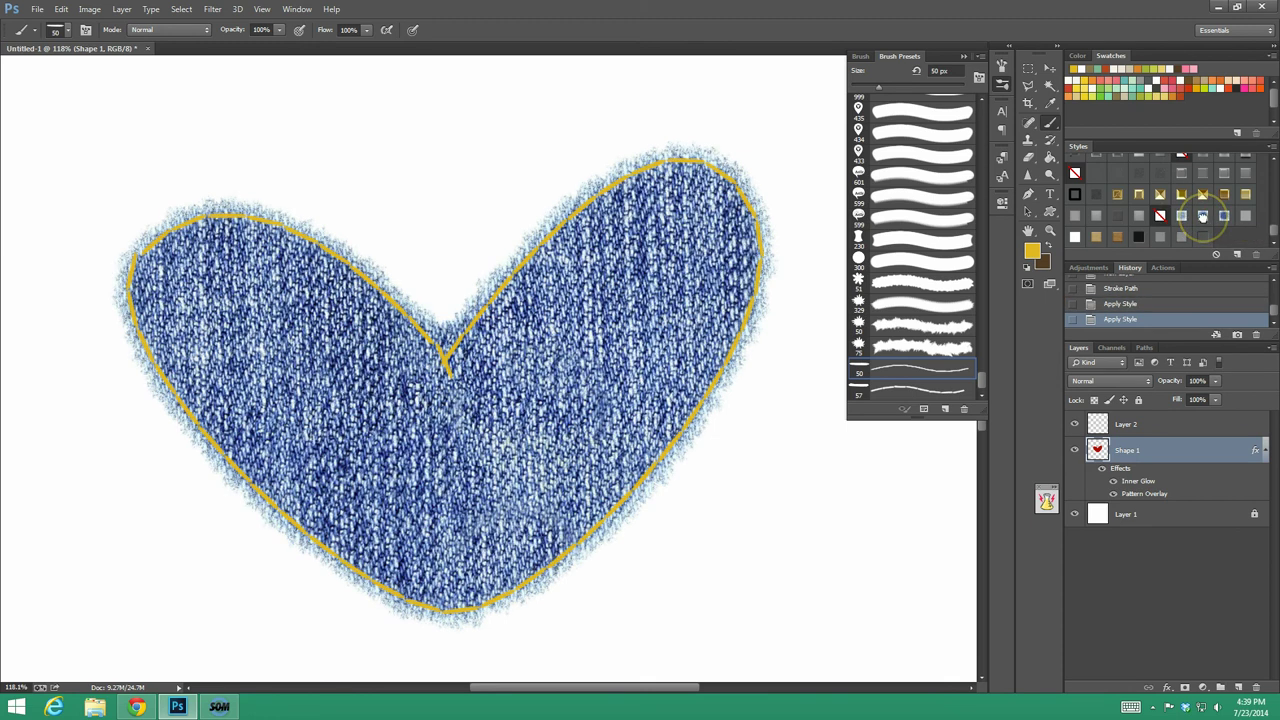
left_click(1224, 216)
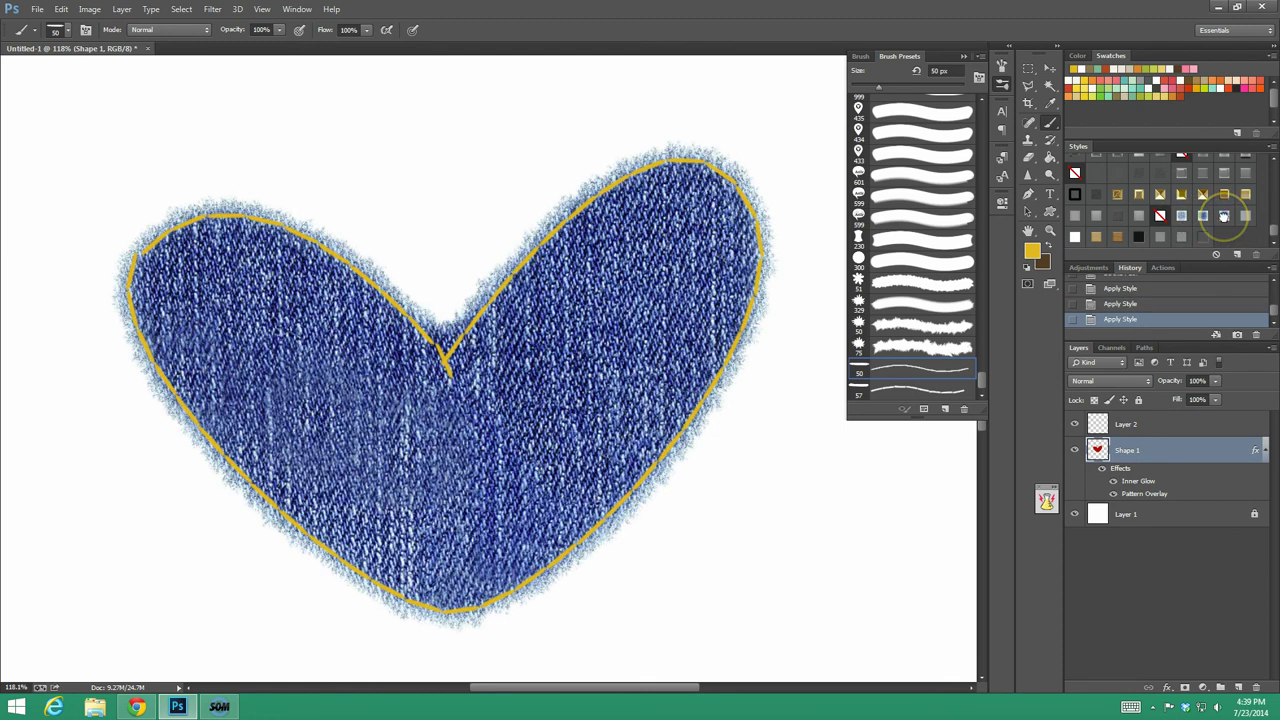
Give Layer 2's yellow line a stitch style and Layer 1 a kraft-paper style.
left_click(1133, 426)
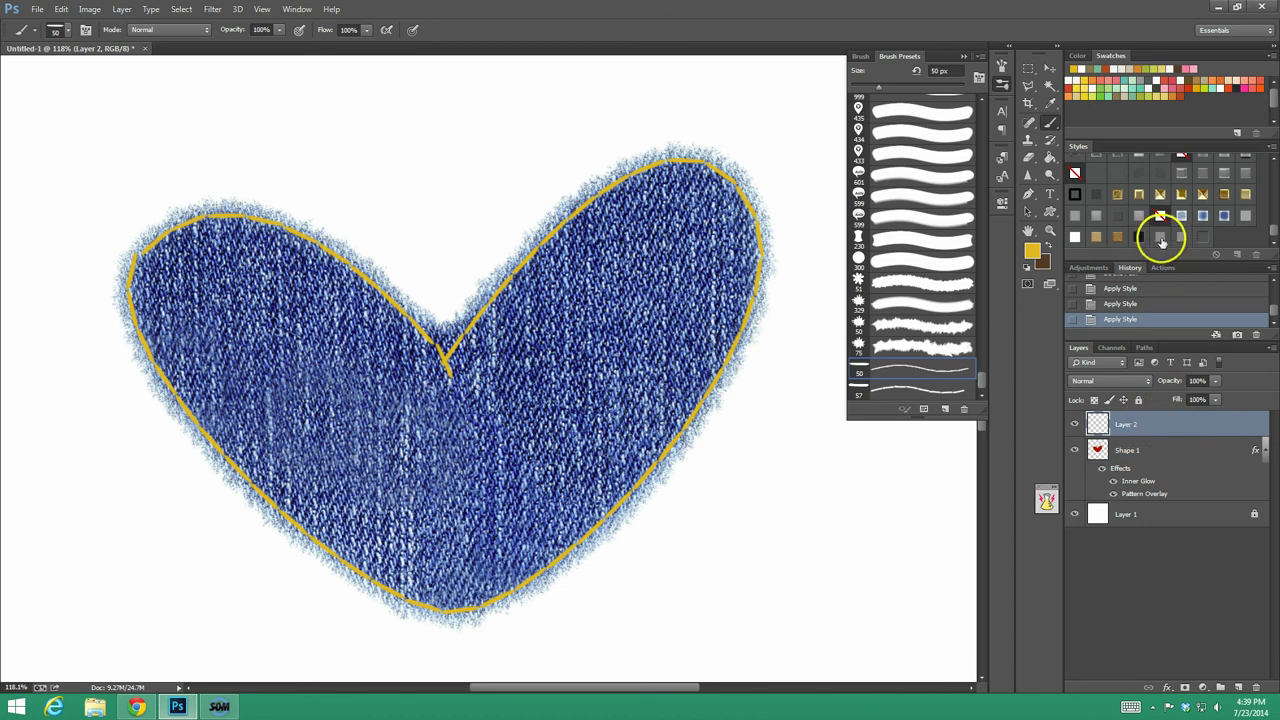
left_click(1179, 237)
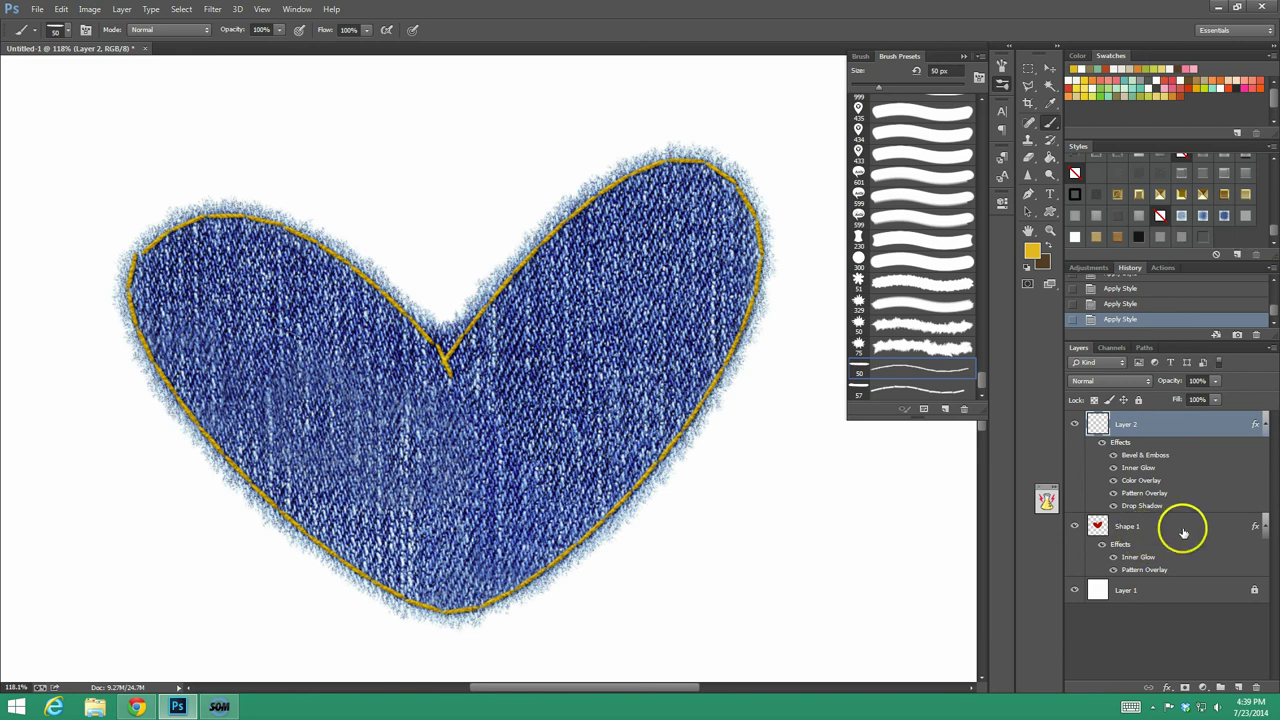
left_click(1161, 546)
left_click(1170, 589)
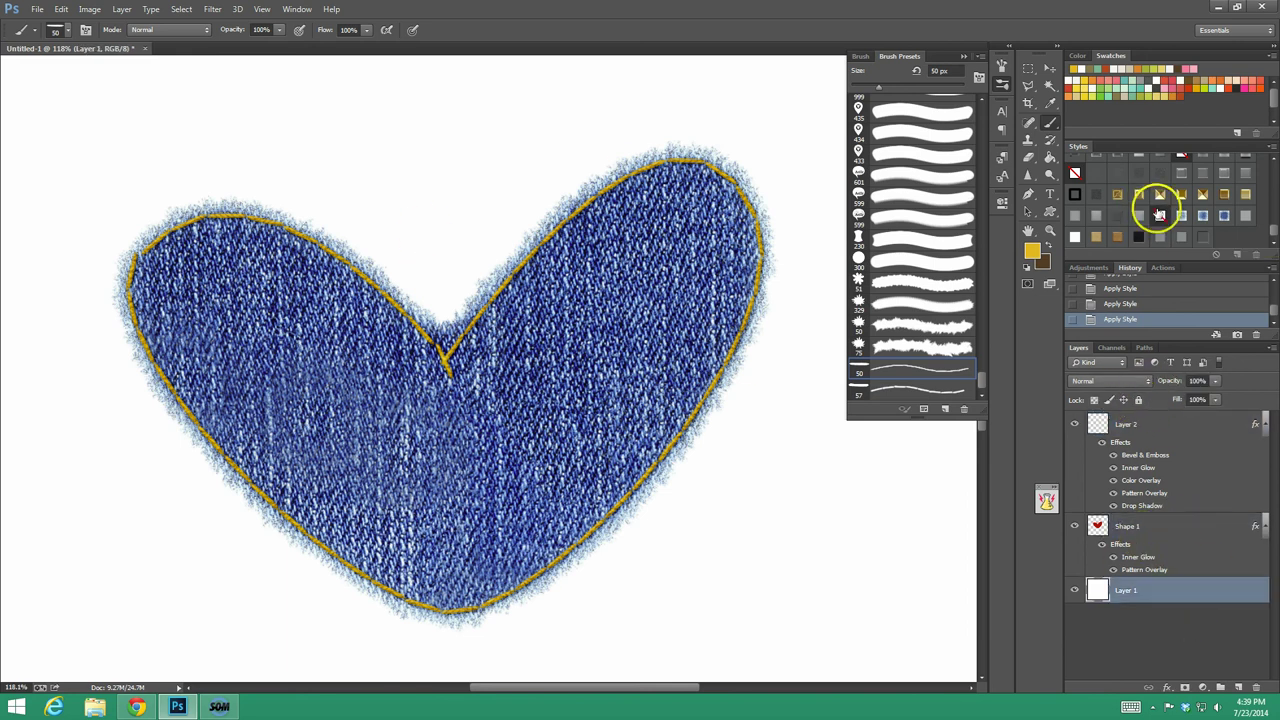
scroll(1270, 220, "down", 3)
left_click_drag(1275, 220, 1272, 163)
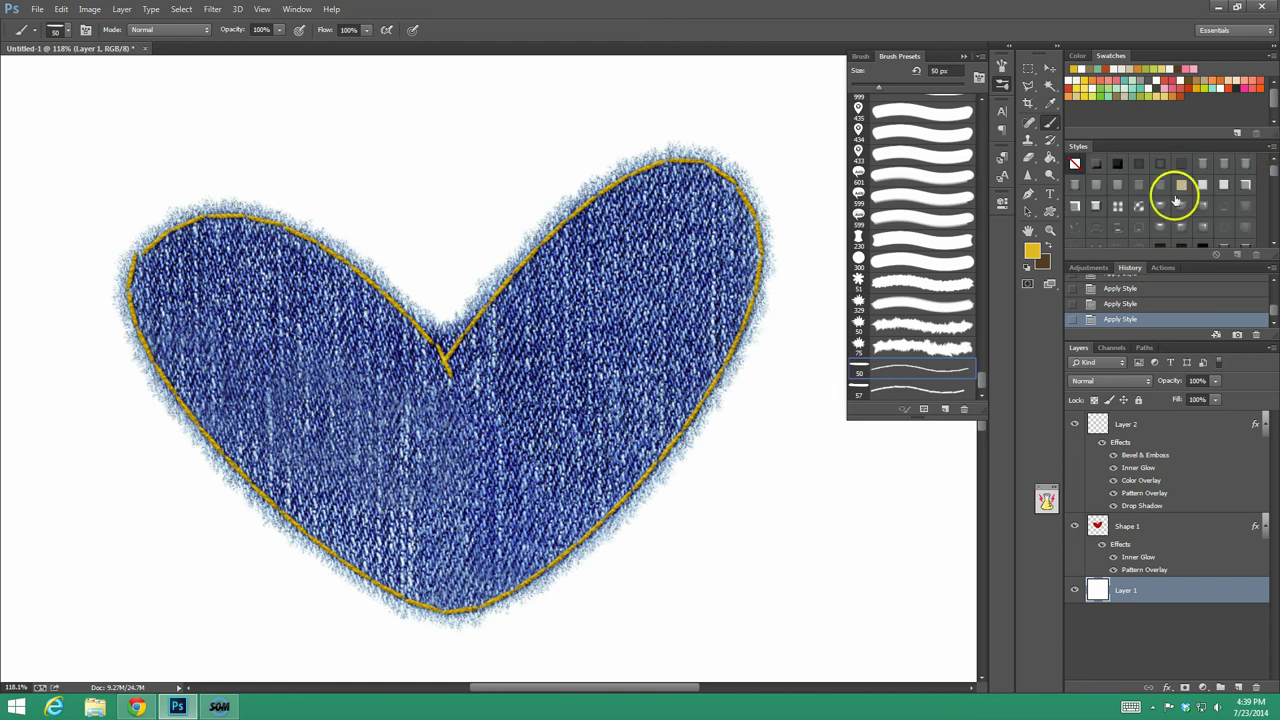
left_click(1181, 187)
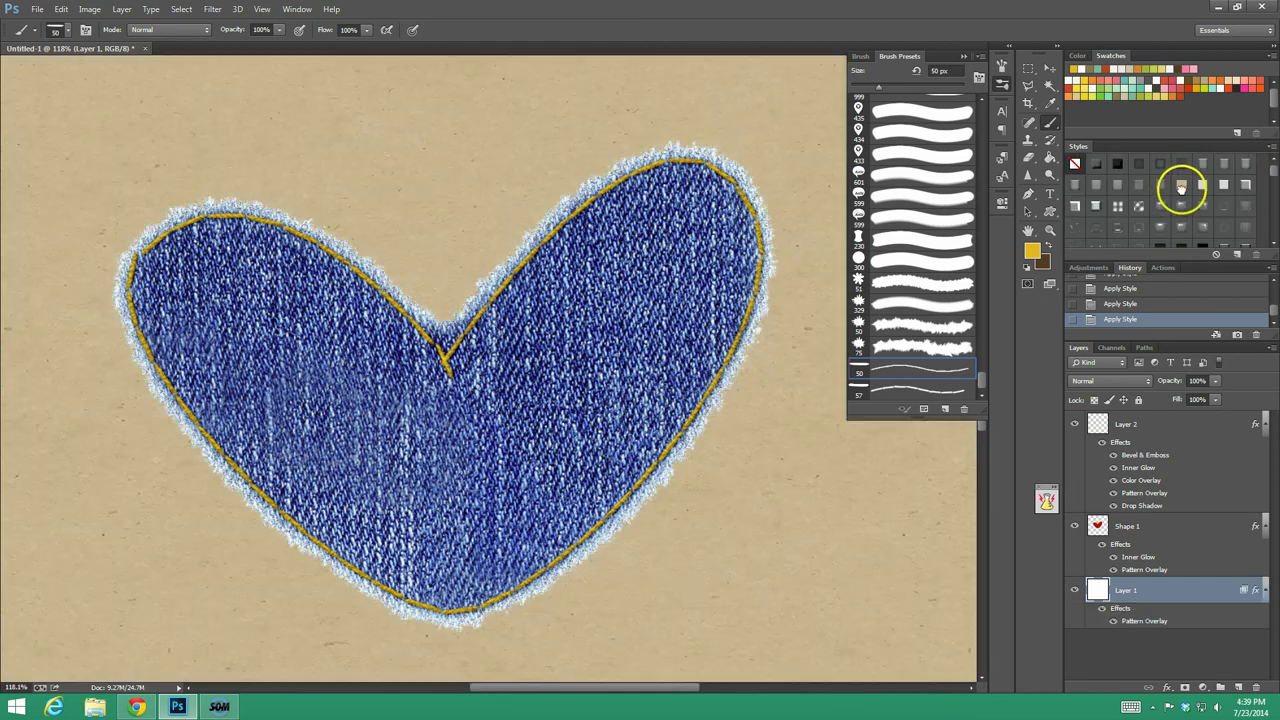
left_click(1049, 230)
left_click(594, 517)
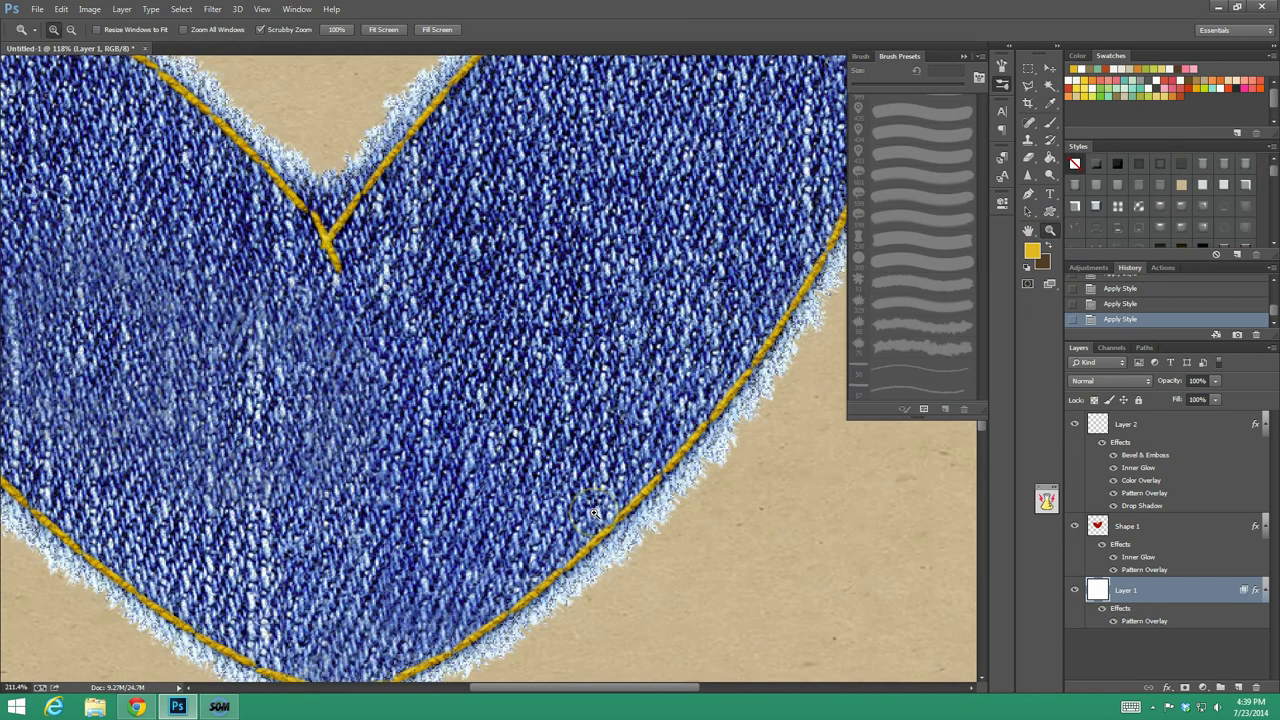
left_click_drag(594, 513, 558, 512)
left_click_drag(518, 457, 546, 457)
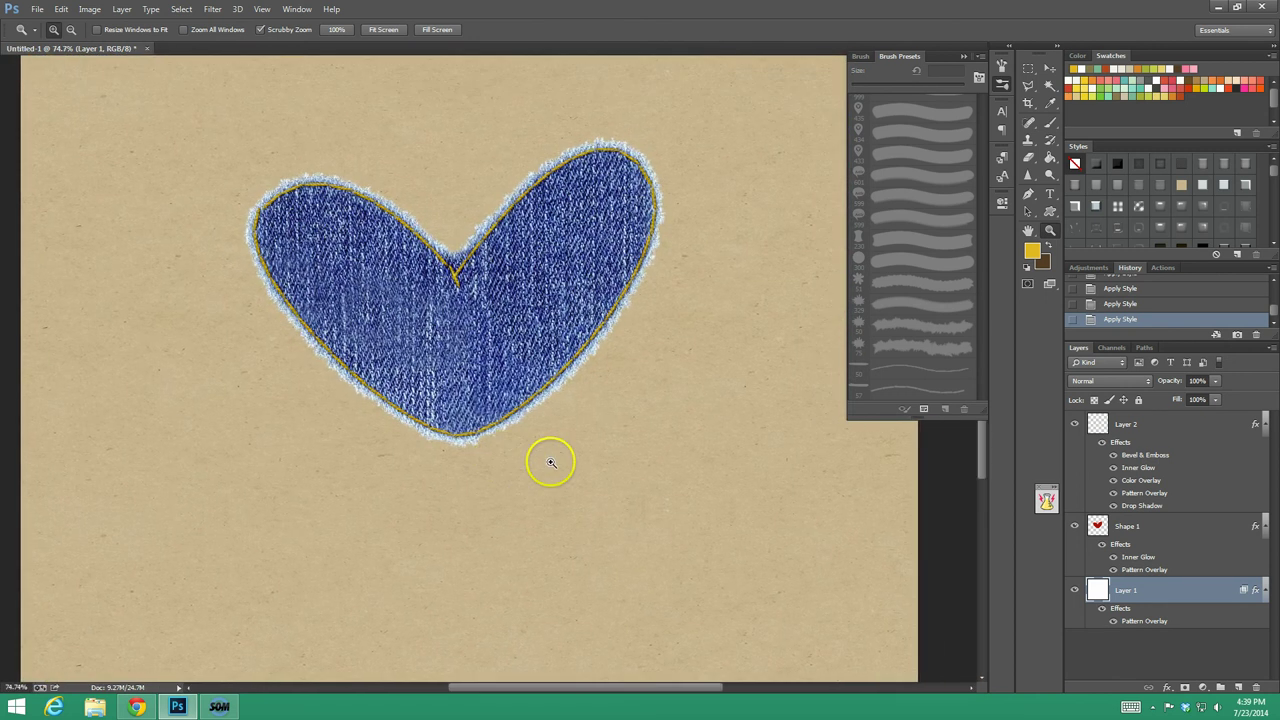
left_click(1145, 432)
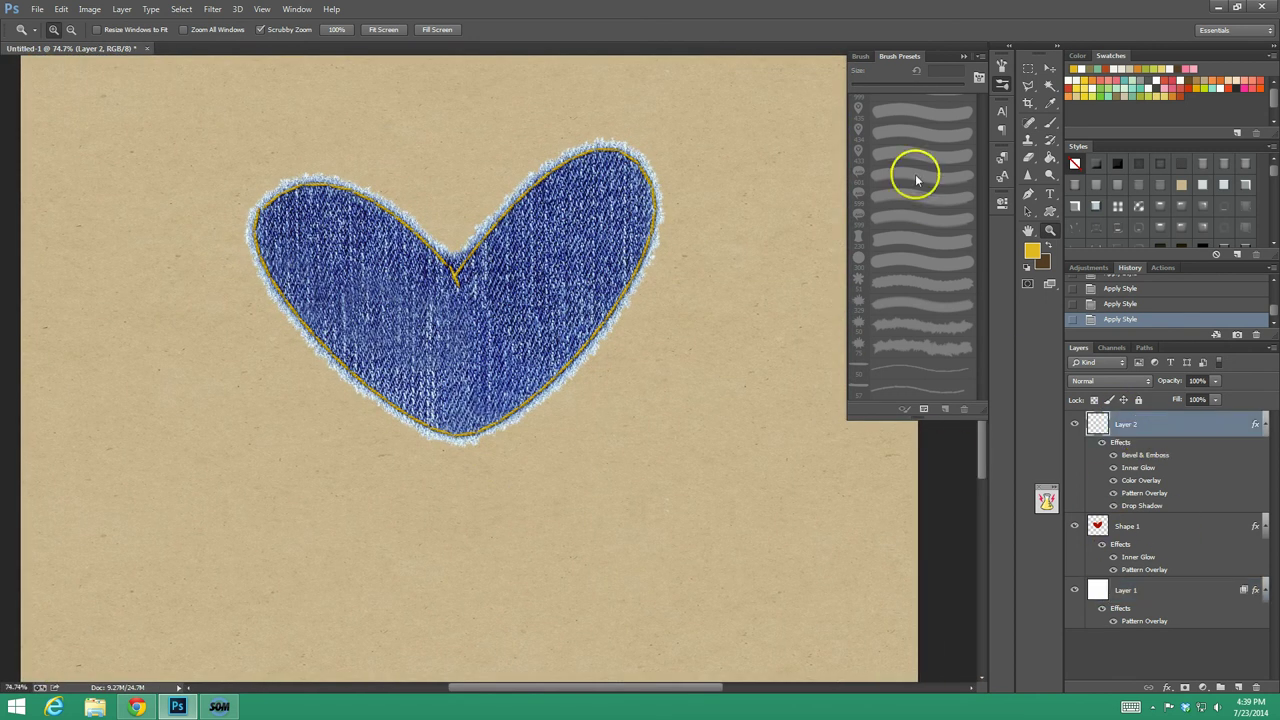
left_click(1049, 195)
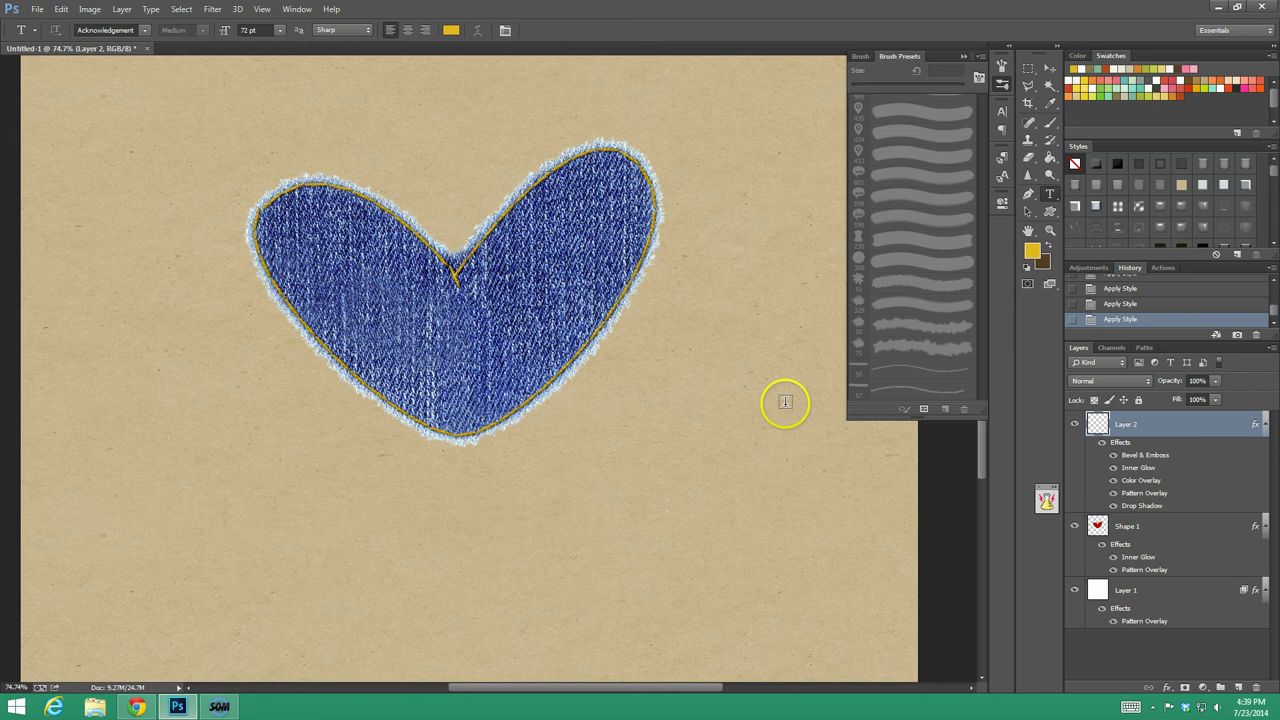
left_click(1128, 524)
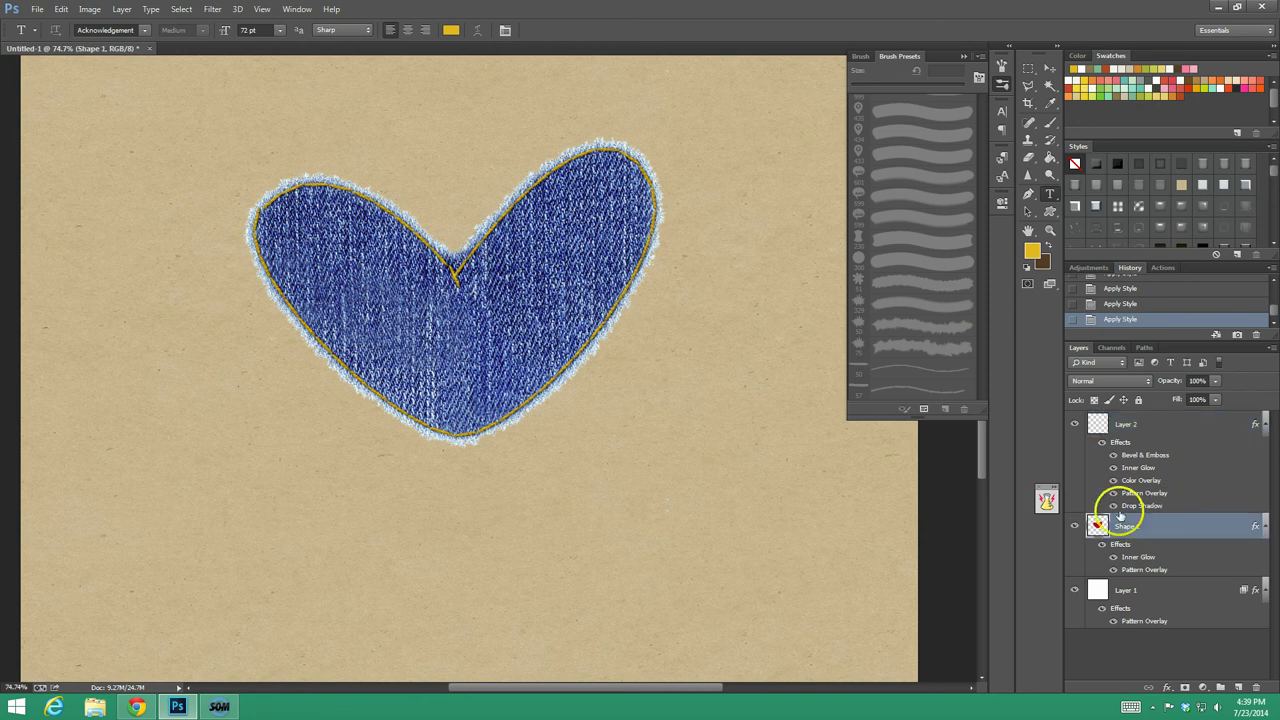
Rasterize the heart's denim layer style and add a new Layer 3 clipped to the heart.
right_click(1184, 528)
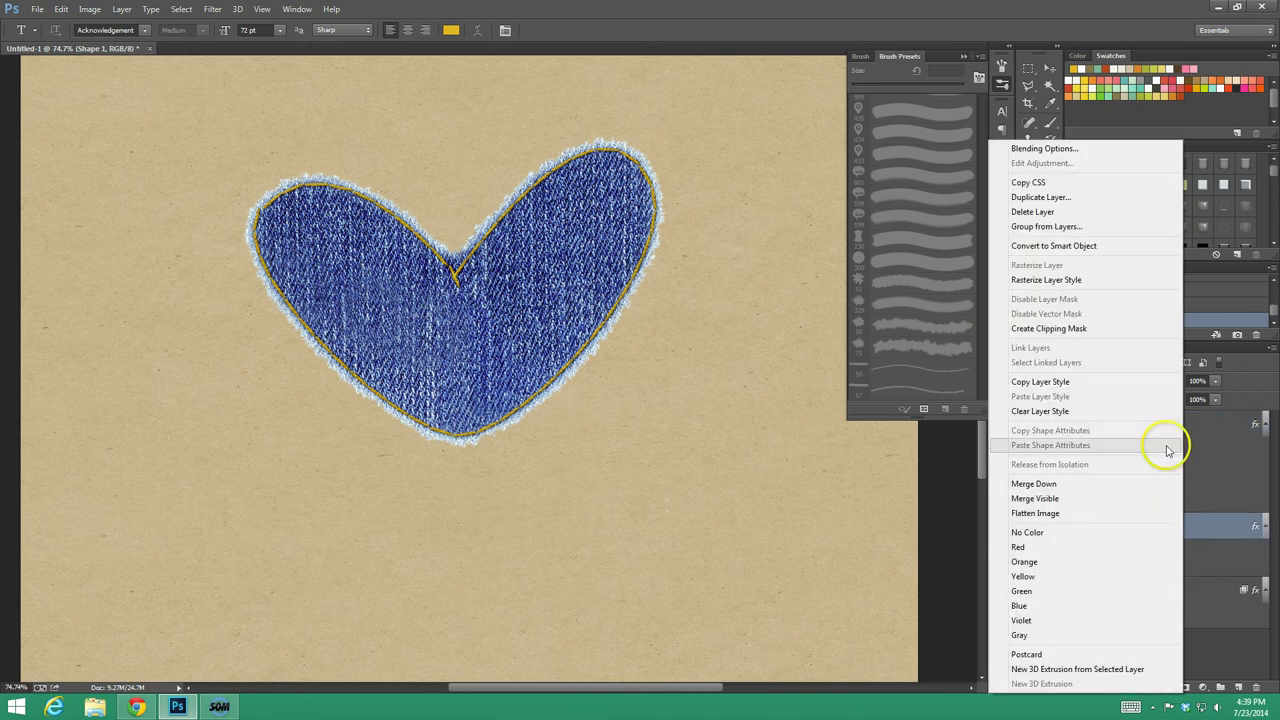
left_click(1062, 284)
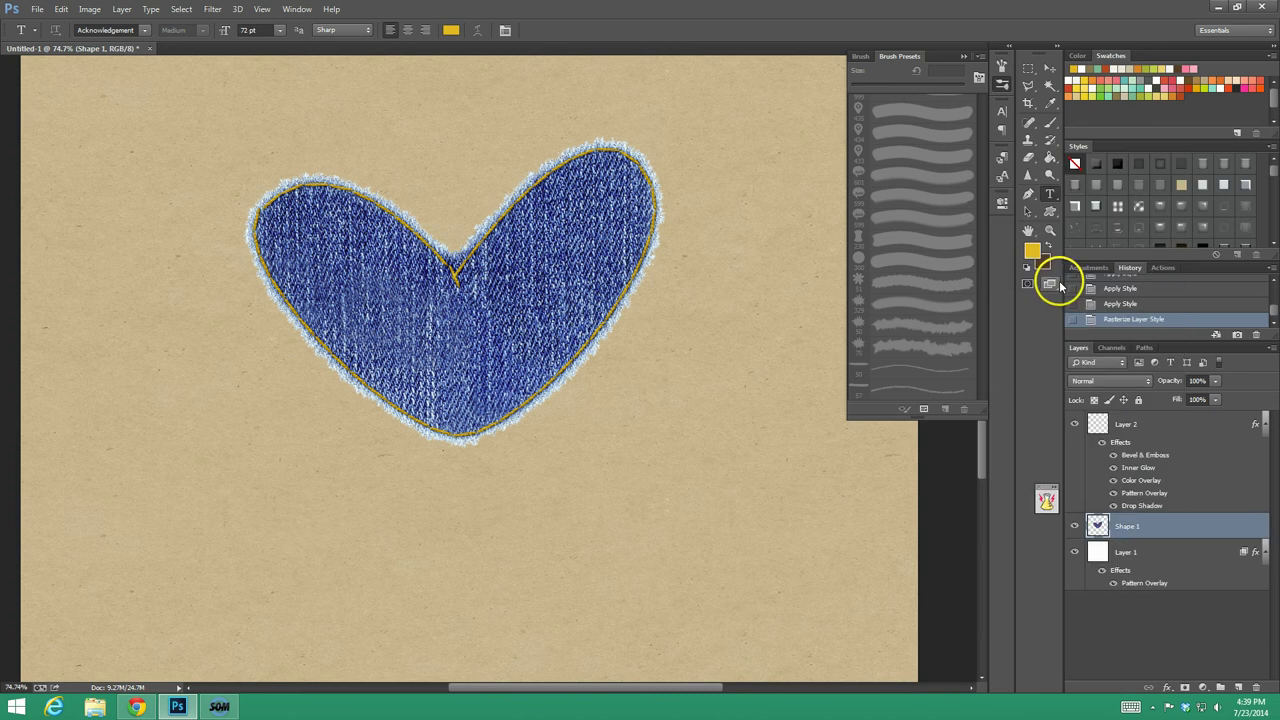
left_click(1238, 686)
key("ctrl+alt+g")
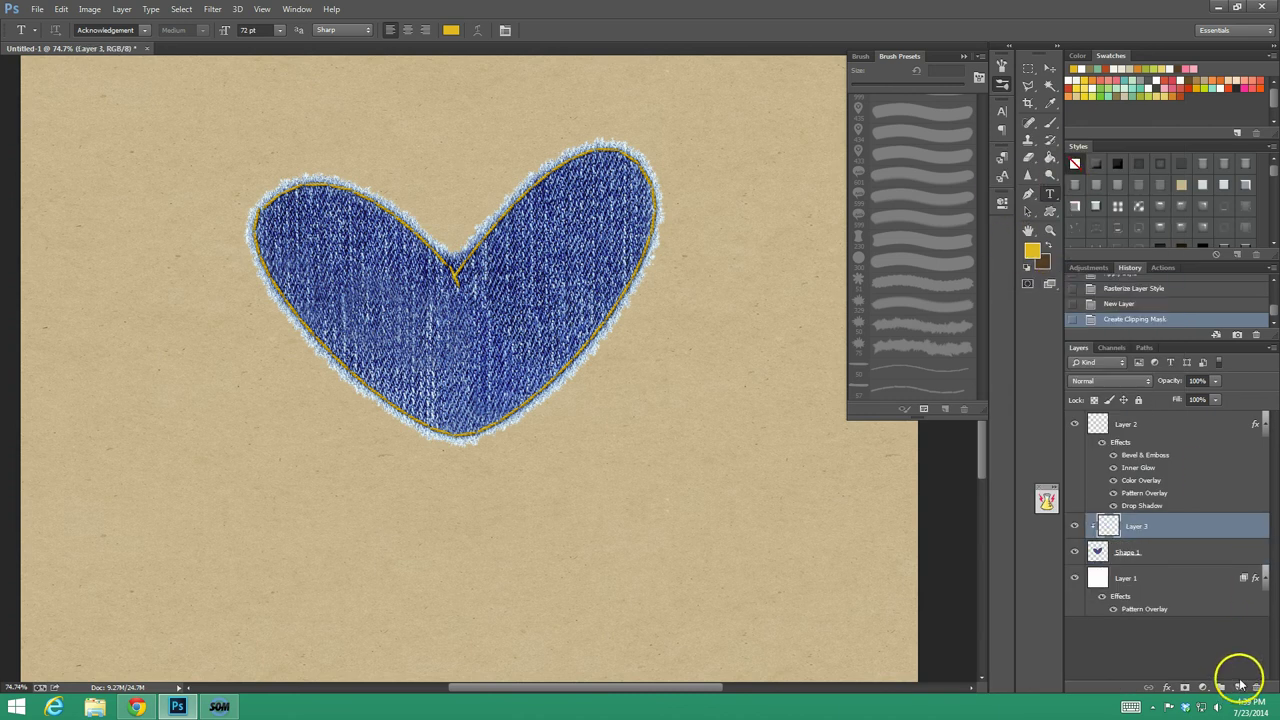
Paint gold speckles over the heart with large splatter brush presets (870 px, 1538 px).
left_click(1049, 124)
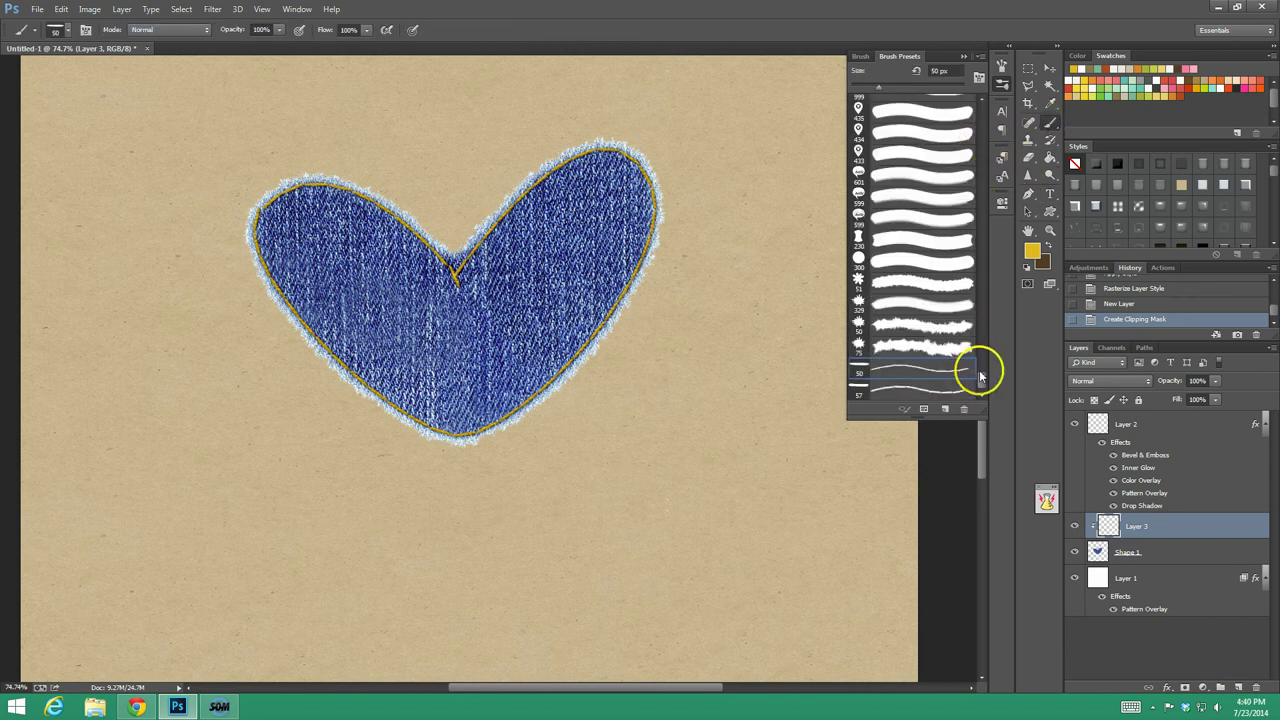
mouse_move(980, 289)
left_mouse_down()
mouse_move(972, 188)
mouse_move(978, 258)
left_mouse_up()
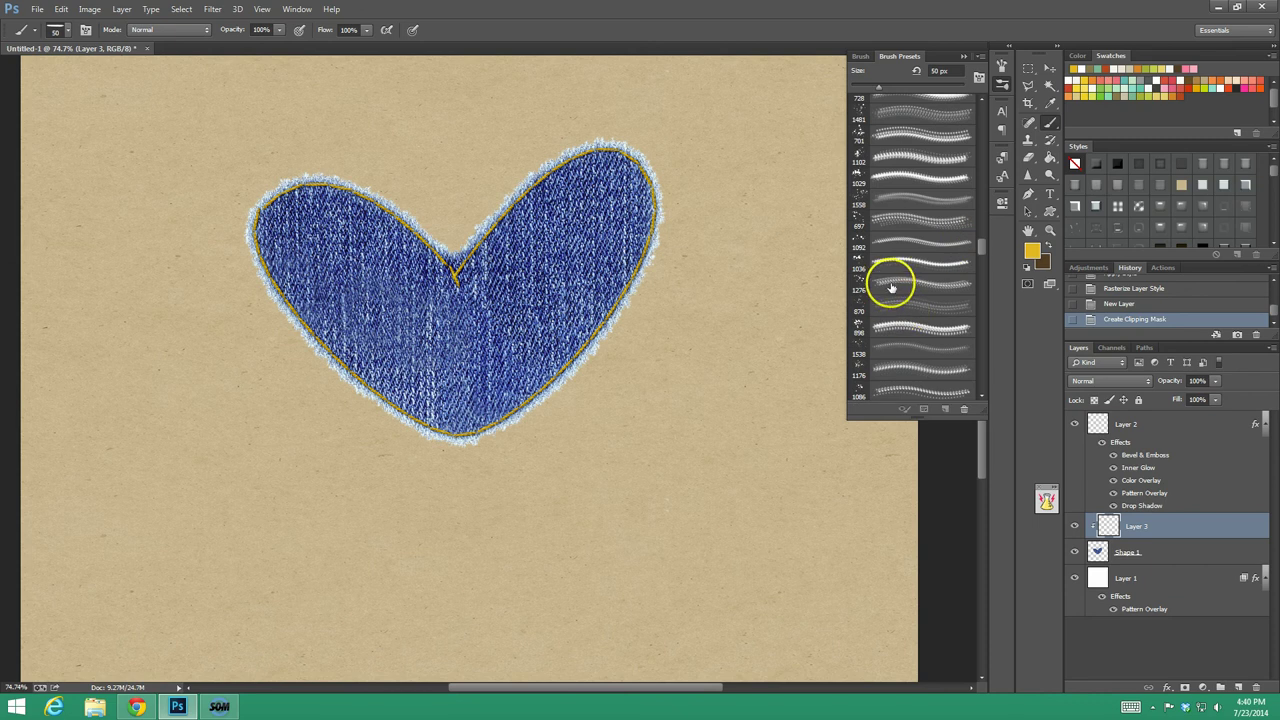
left_click(894, 286)
mouse_move(450, 260)
left_mouse_down()
mouse_move(429, 266)
mouse_move(409, 355)
left_mouse_up()
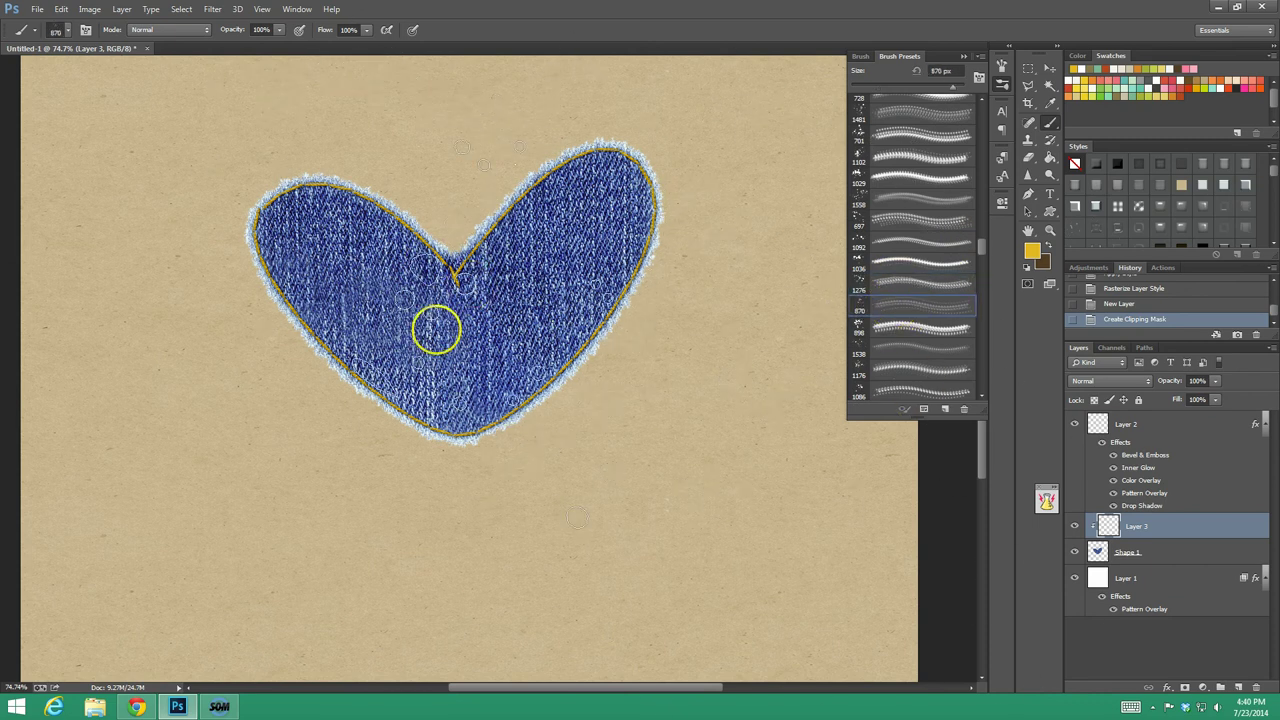
left_click(860, 310)
left_click(866, 346)
mouse_move(740, 320)
left_mouse_down()
mouse_move(534, 294)
mouse_move(514, 340)
mouse_move(657, 325)
left_mouse_up()
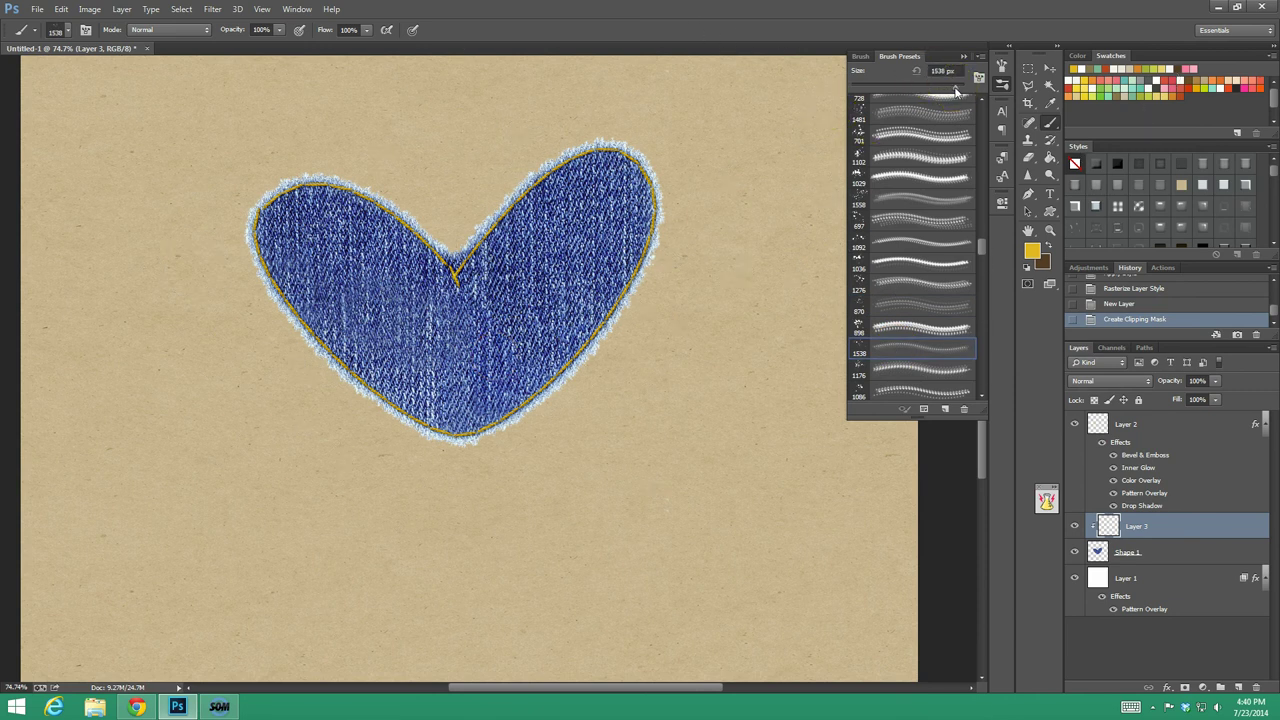
mouse_move(617, 214)
left_mouse_down()
mouse_move(451, 329)
mouse_move(400, 334)
mouse_move(789, 391)
mouse_move(603, 251)
mouse_move(258, 332)
mouse_move(234, 234)
mouse_move(240, 206)
mouse_move(282, 210)
left_mouse_up()
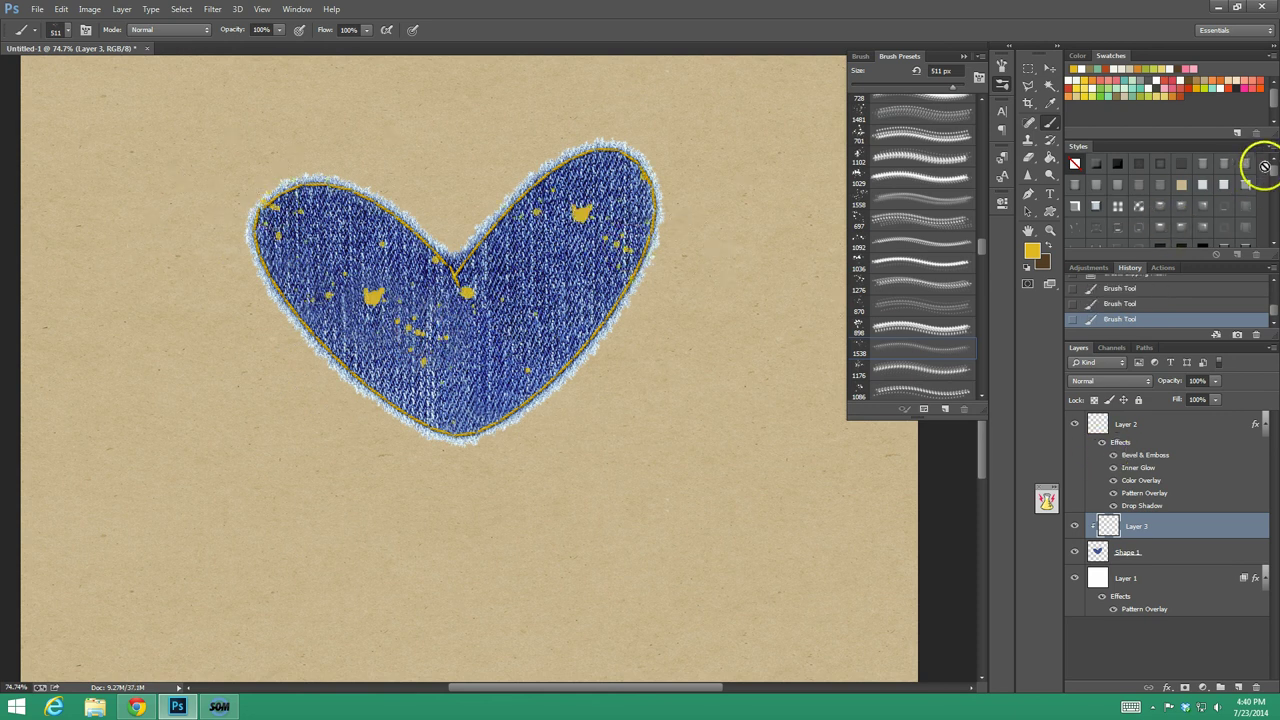
Apply white glow presets to Layer 3's gold speckles, undoing the extra speckle stroke afterward.
left_click_drag(1275, 178, 1273, 233)
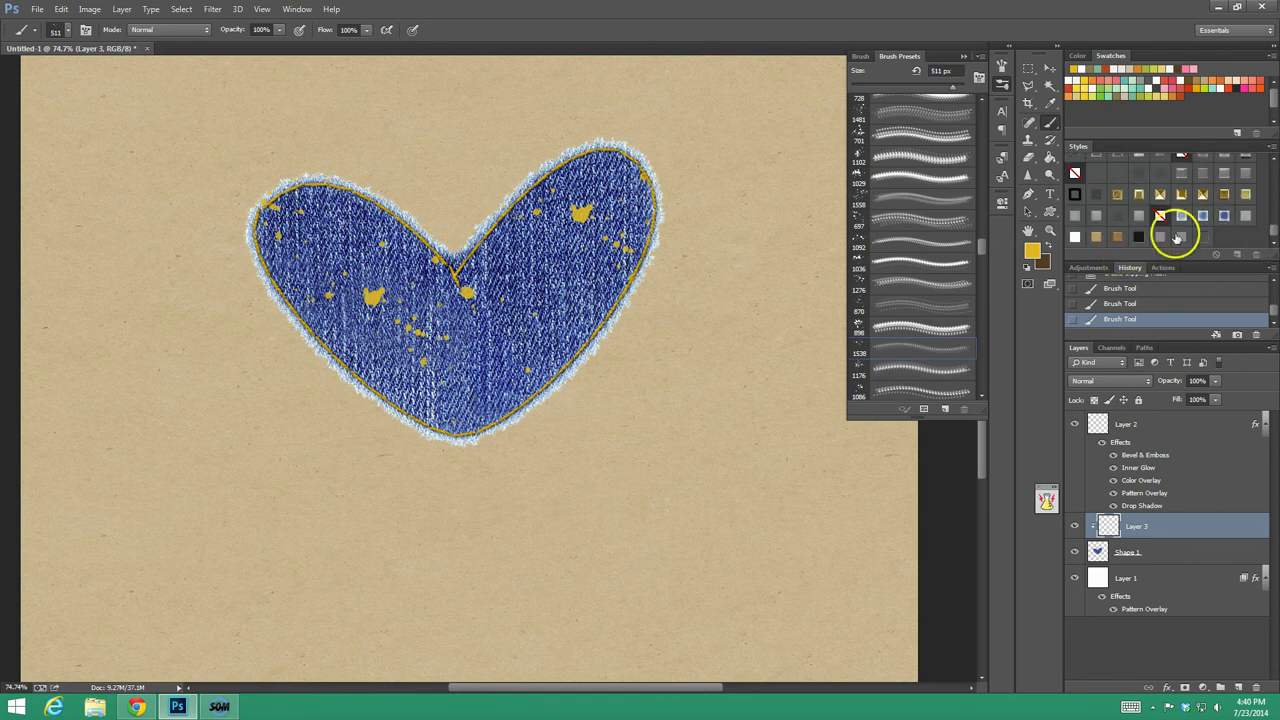
left_click(1246, 216)
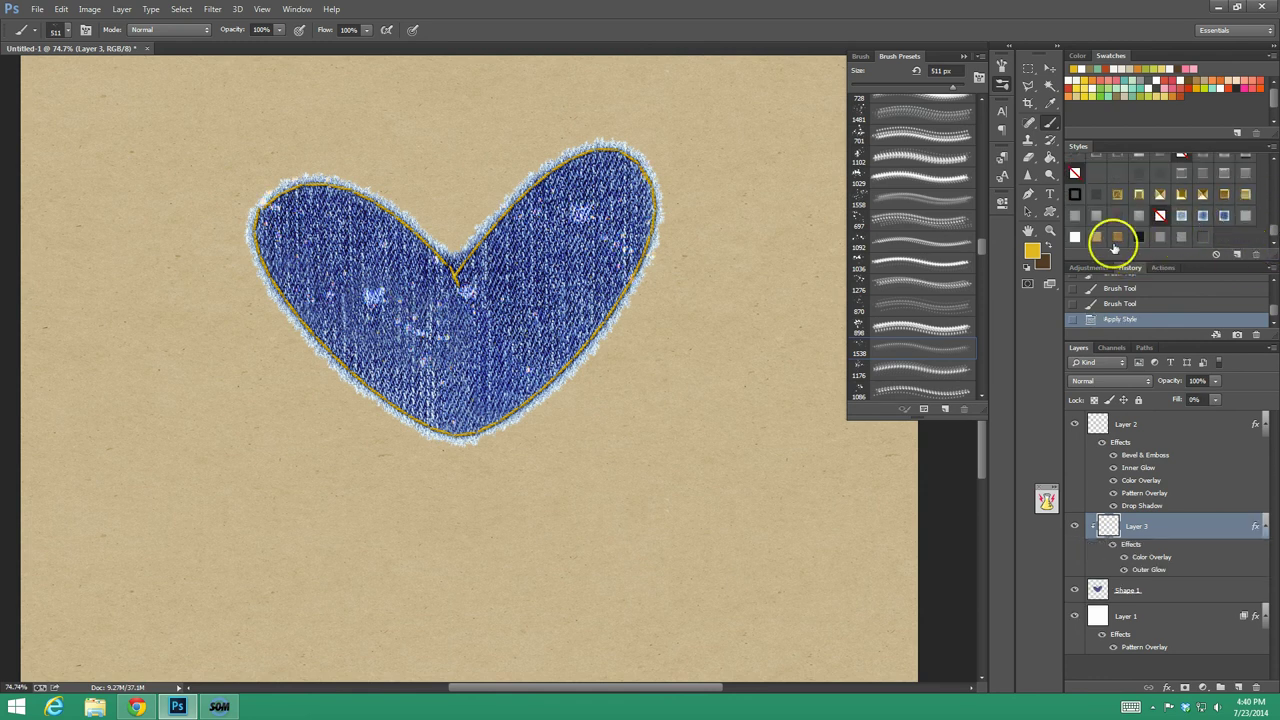
left_click(1075, 236)
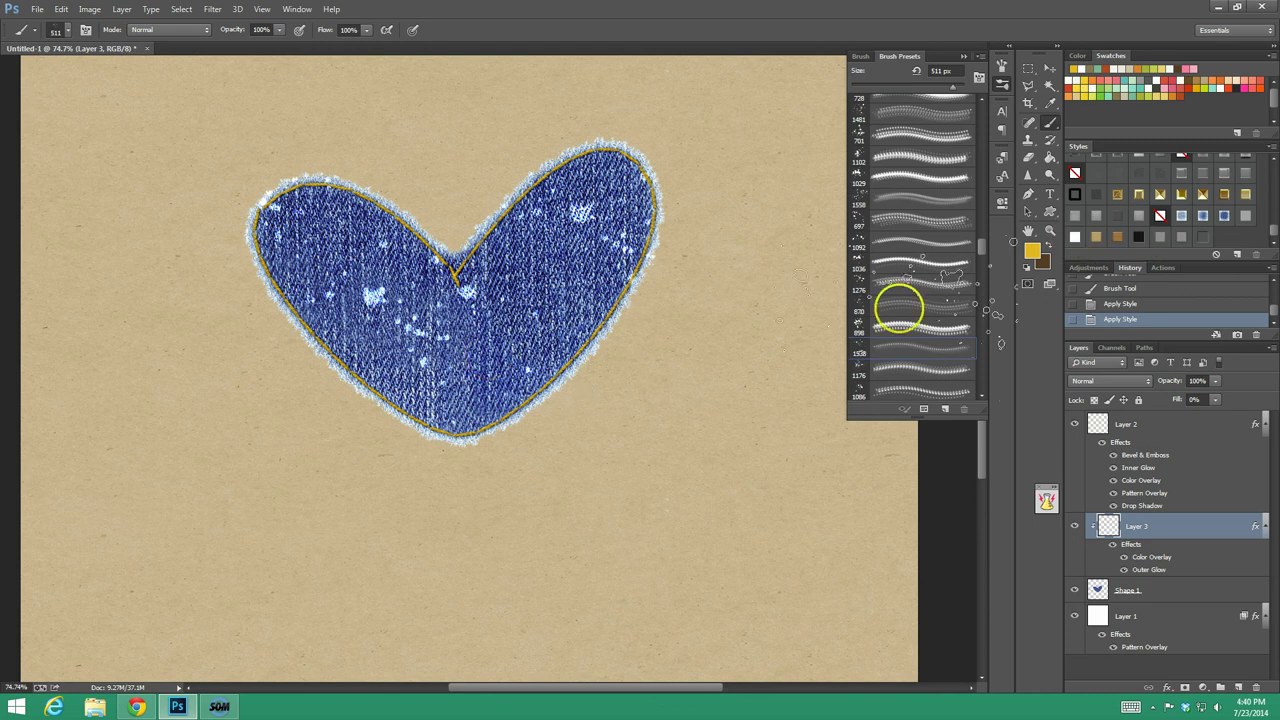
left_click(988, 538)
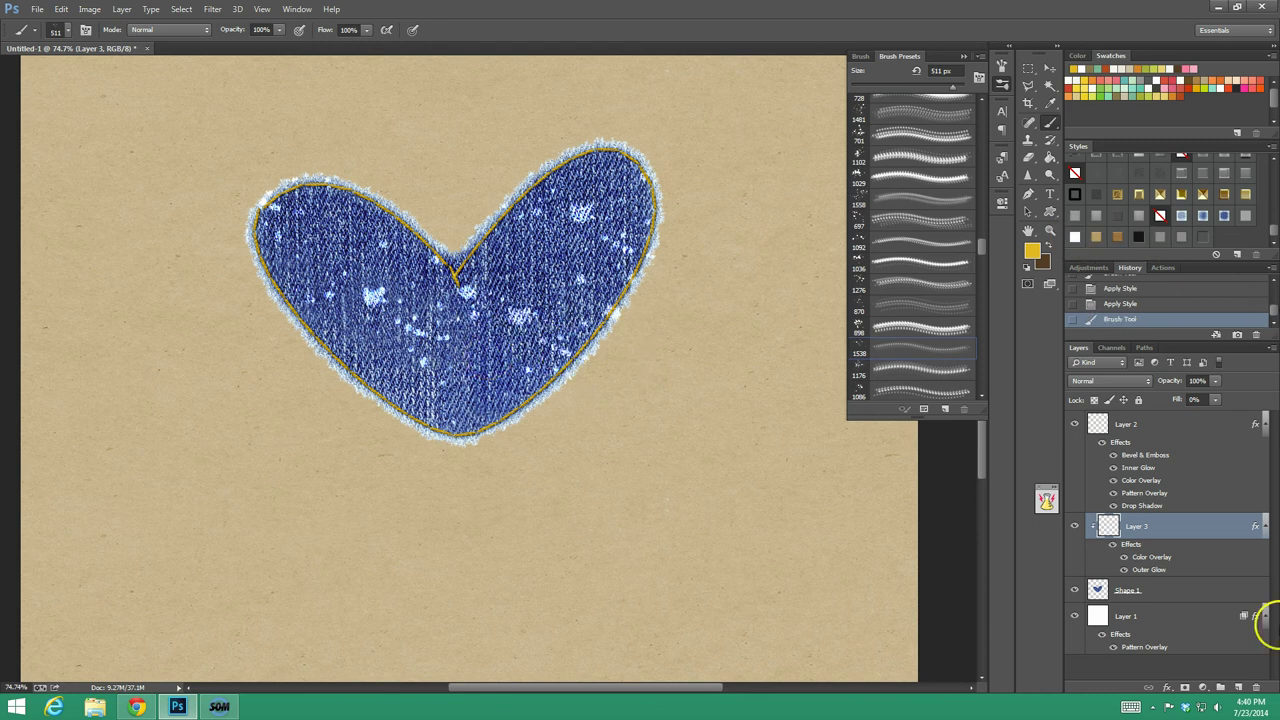
left_click(1122, 302)
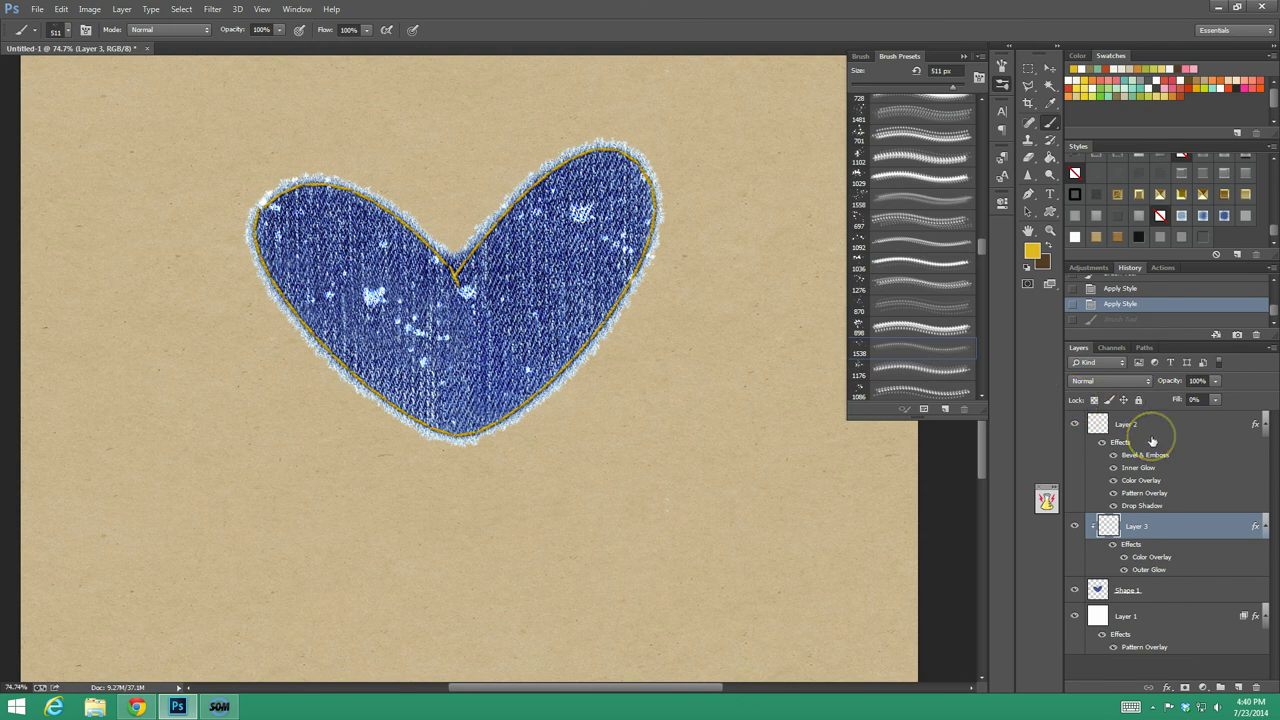
Draw a yellow rounded rectangle below the heart with a 10 px corner radius.
left_click(1048, 214)
right_click(1048, 214)
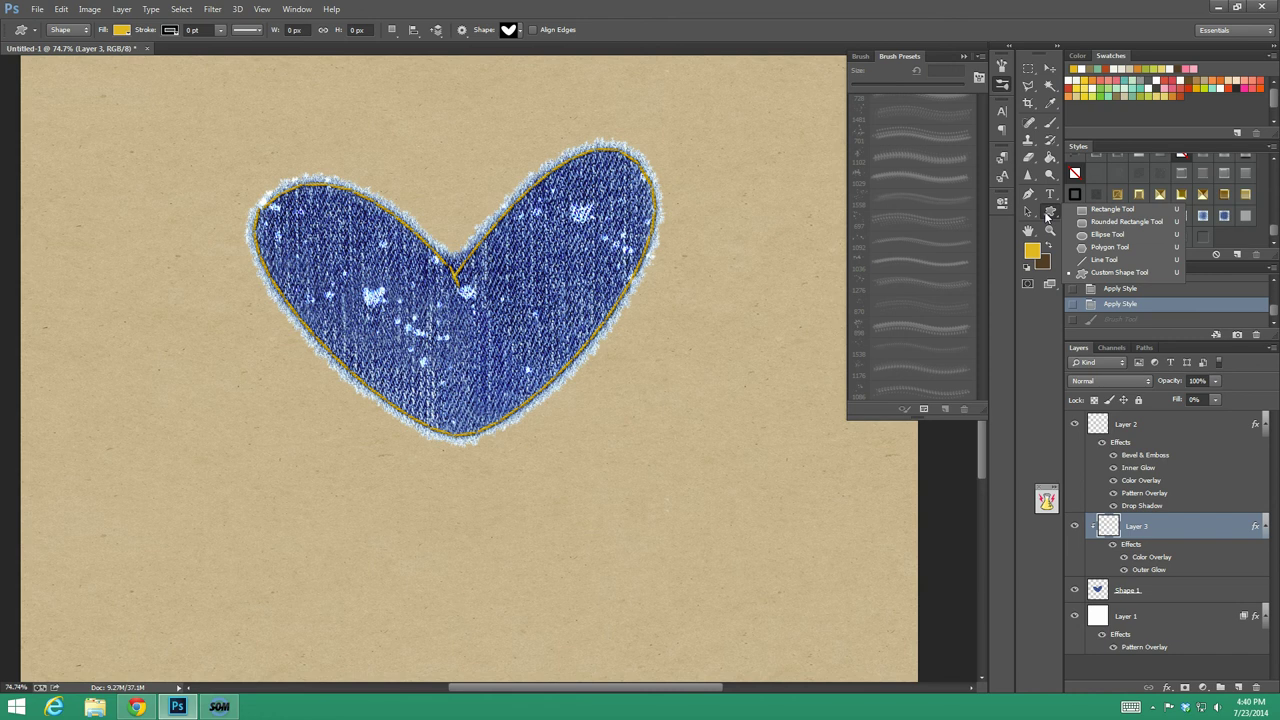
left_click(1109, 213)
left_click(1109, 213)
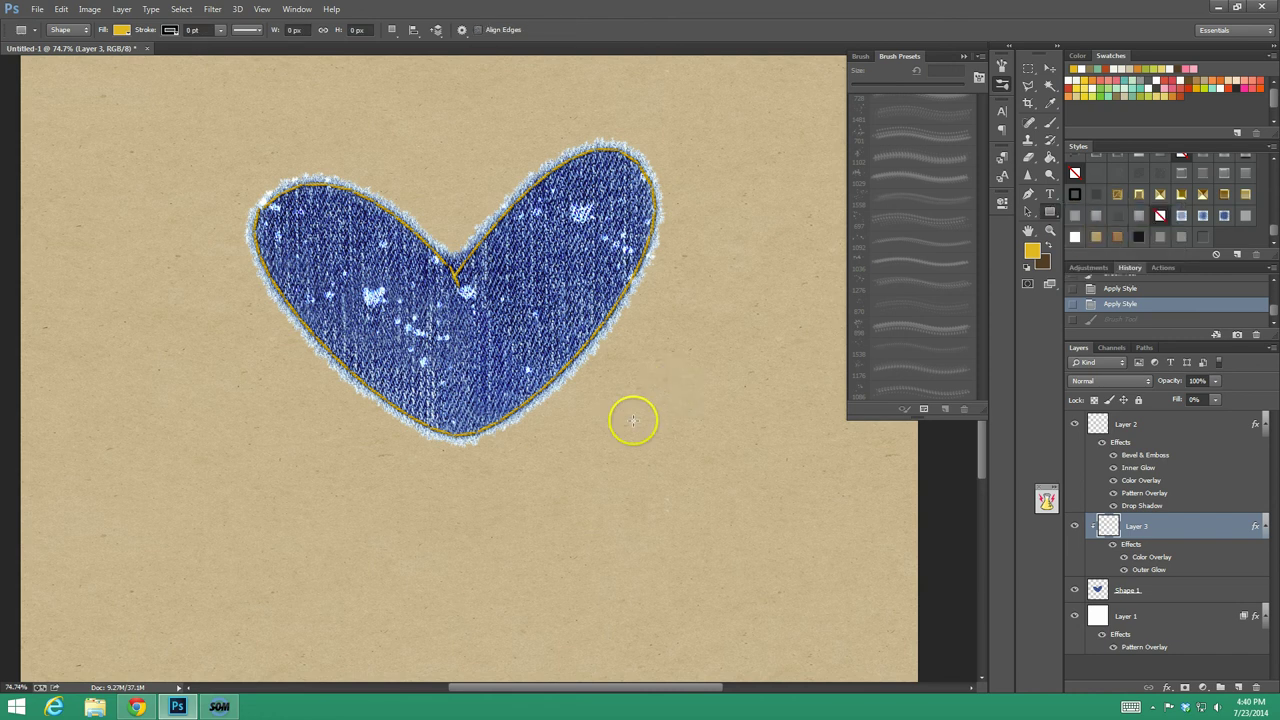
right_click(1049, 212)
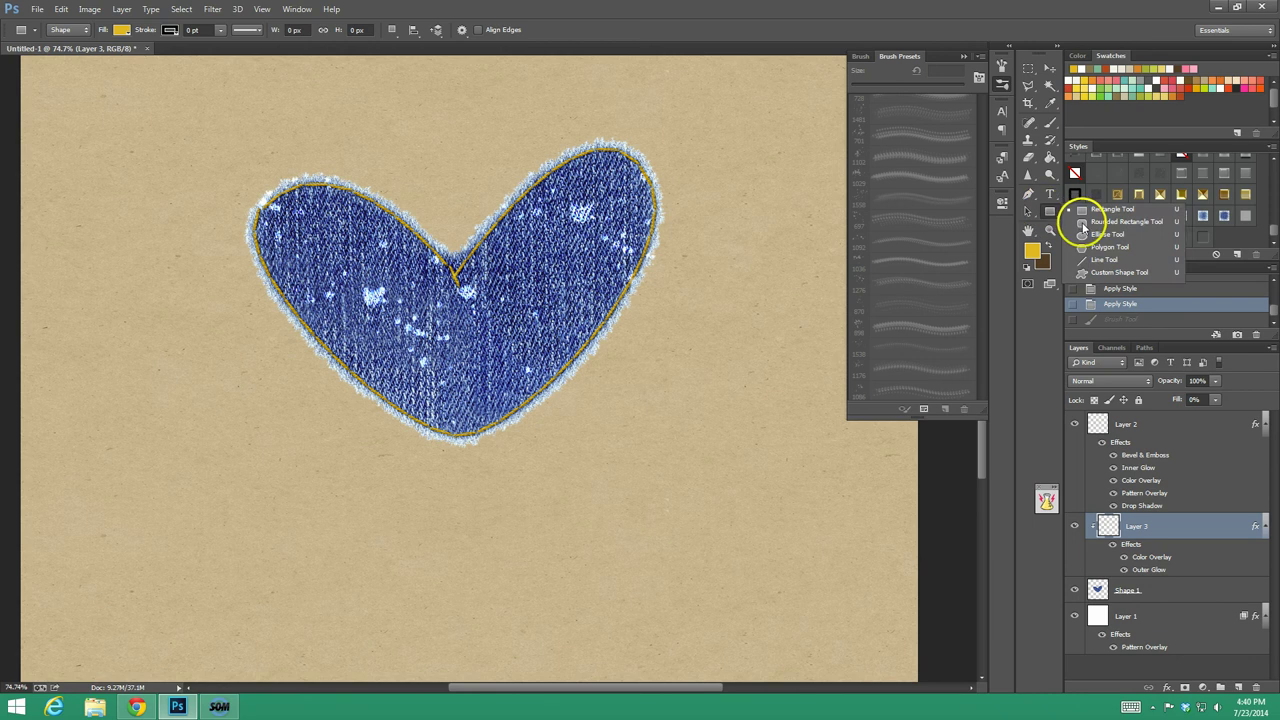
left_click(1082, 224)
left_click_drag(286, 464, 673, 672)
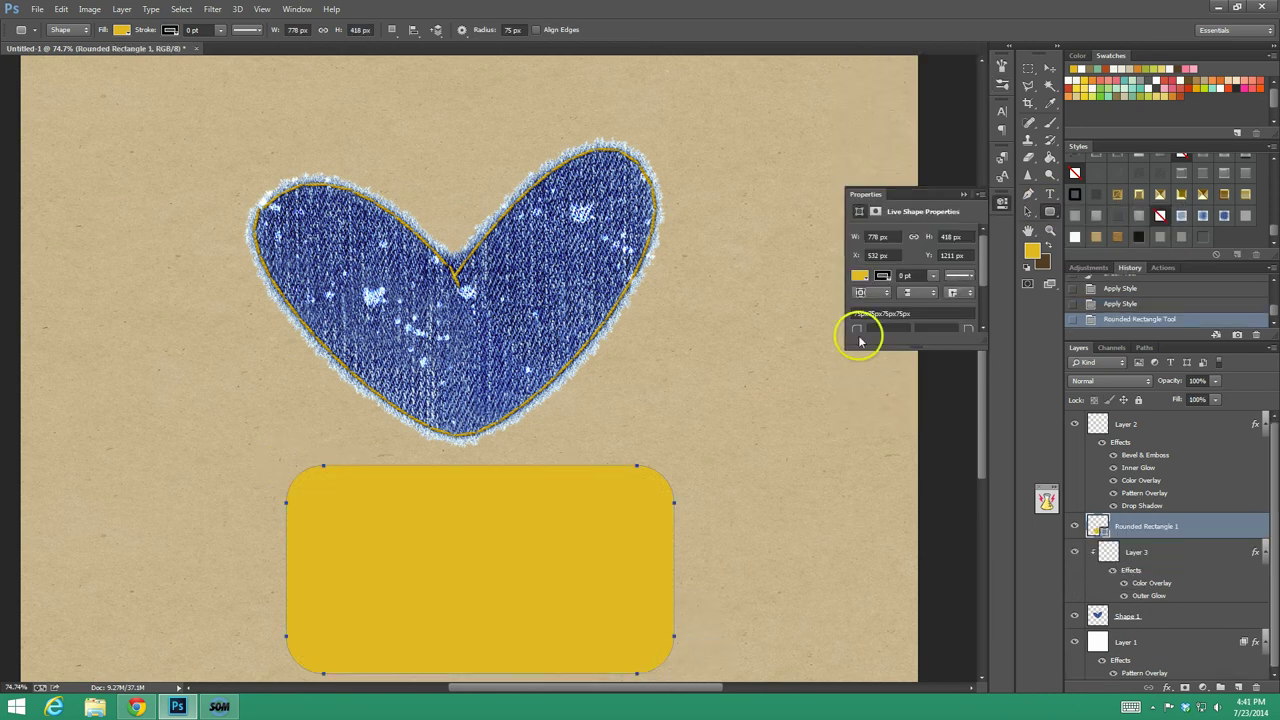
scroll(917, 300, "down", 1)
left_click(890, 307)
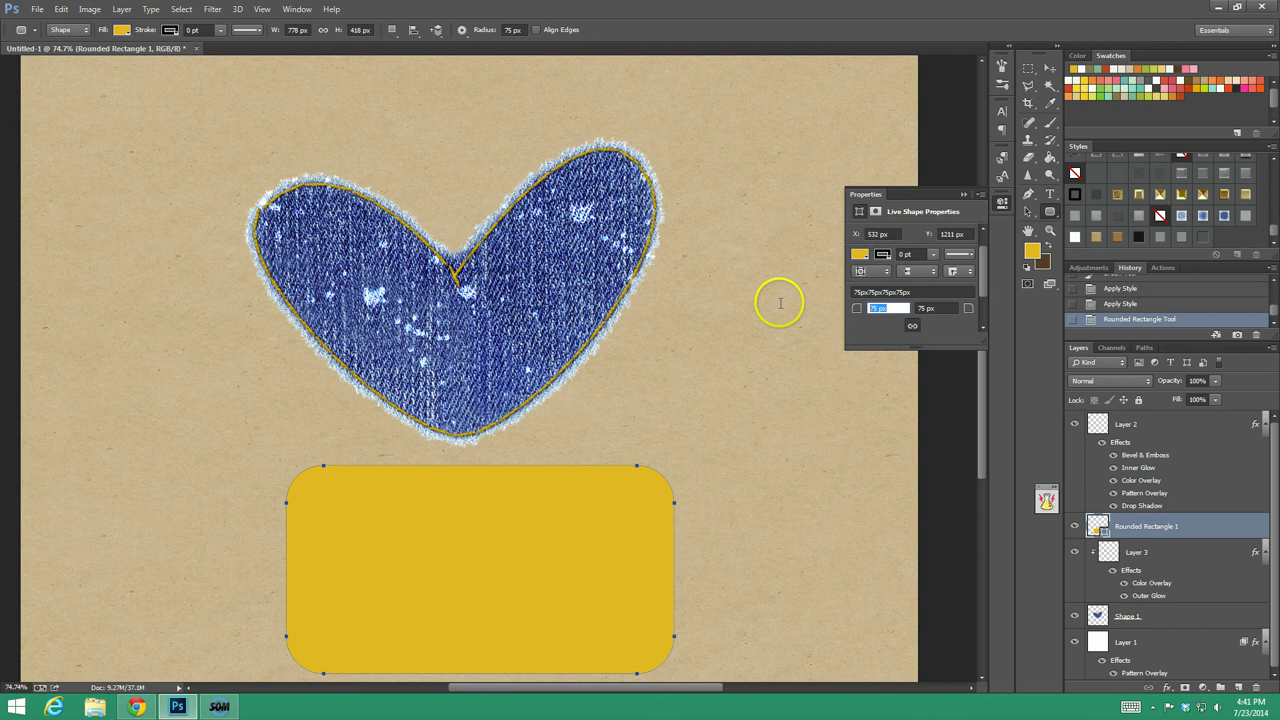
key("Return")
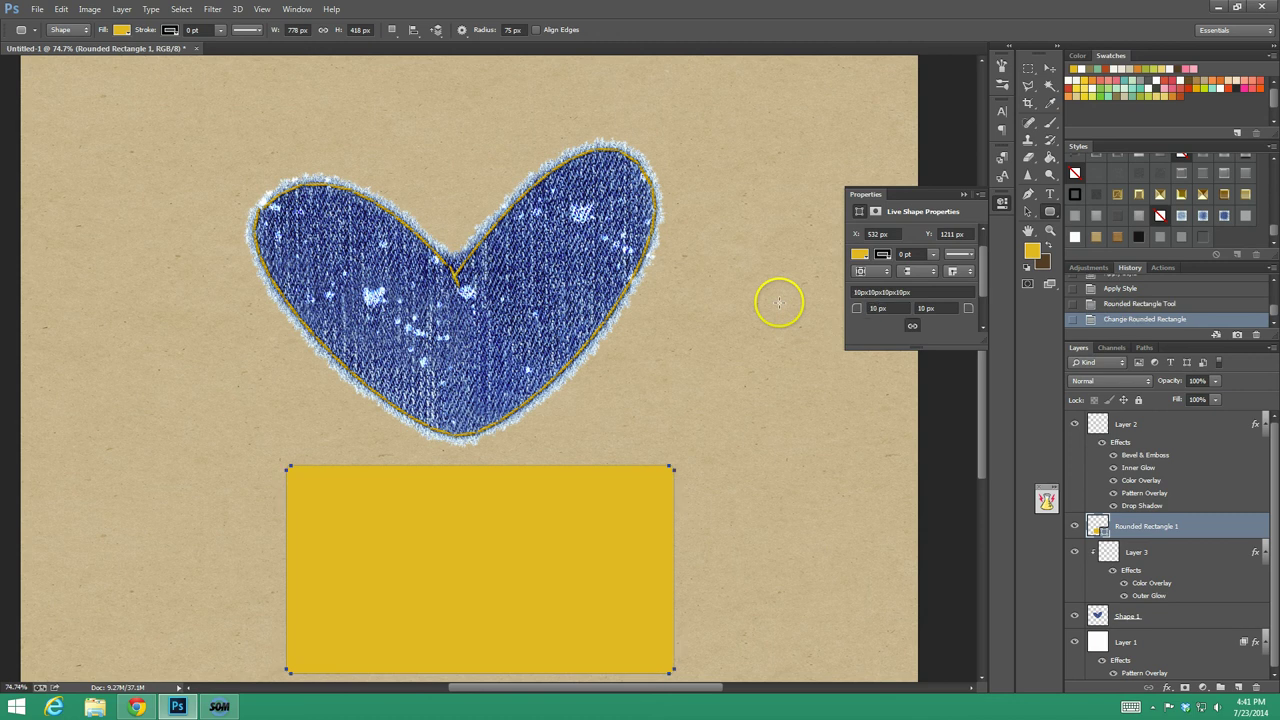
Move the rectangle layer to the top and group Layer 2 through Shape 1 into Group 1.
left_click(1166, 556)
left_click(1161, 526)
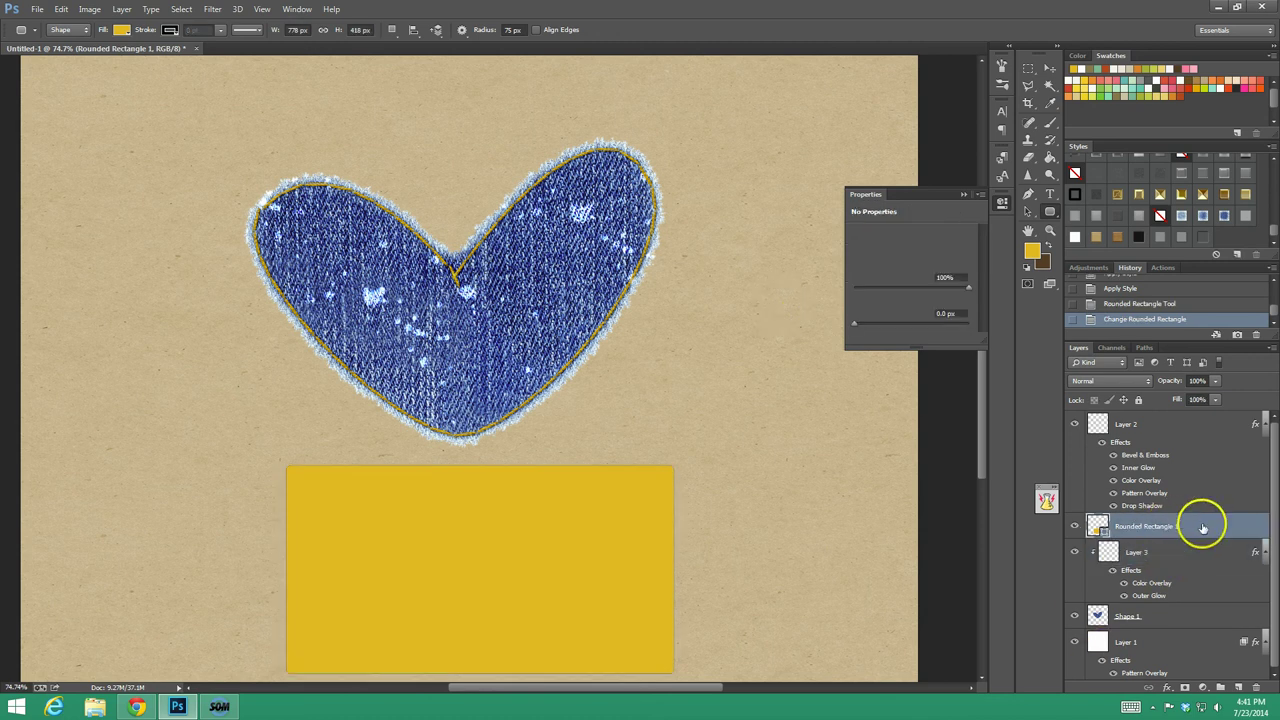
left_click_drag(1211, 523, 1190, 422)
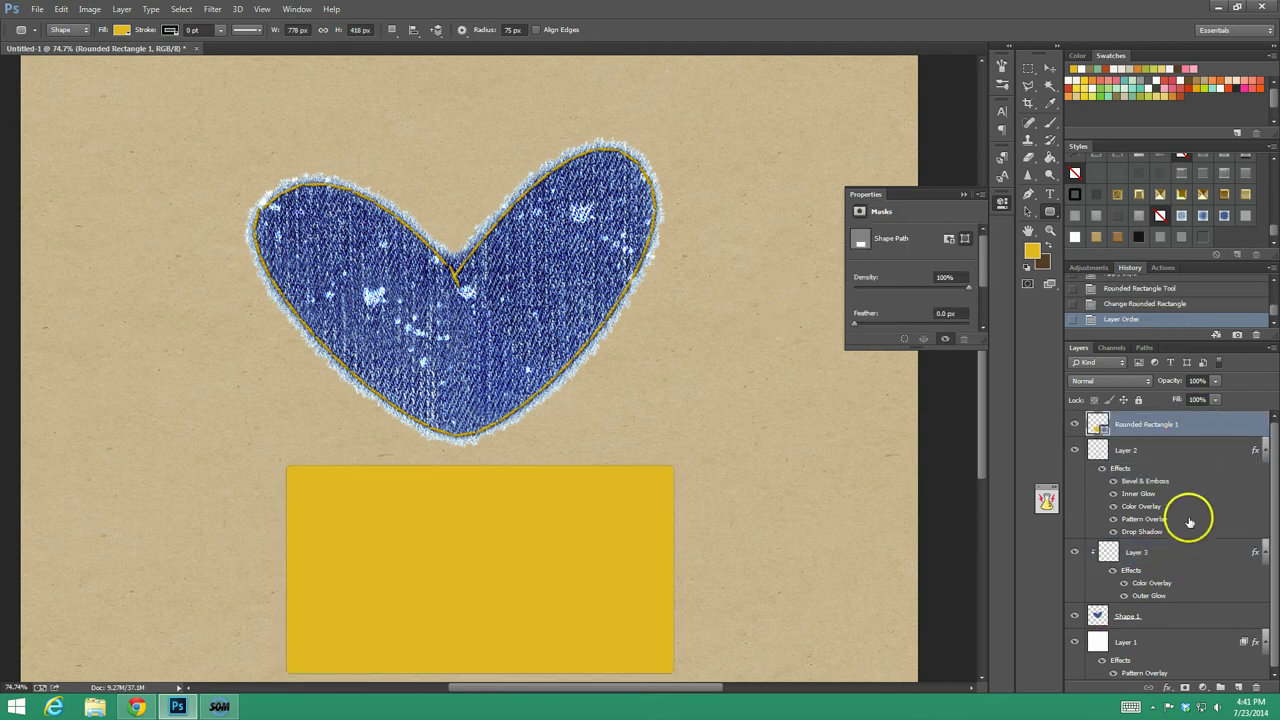
left_click(1190, 505)
left_click(1180, 612, "shift")
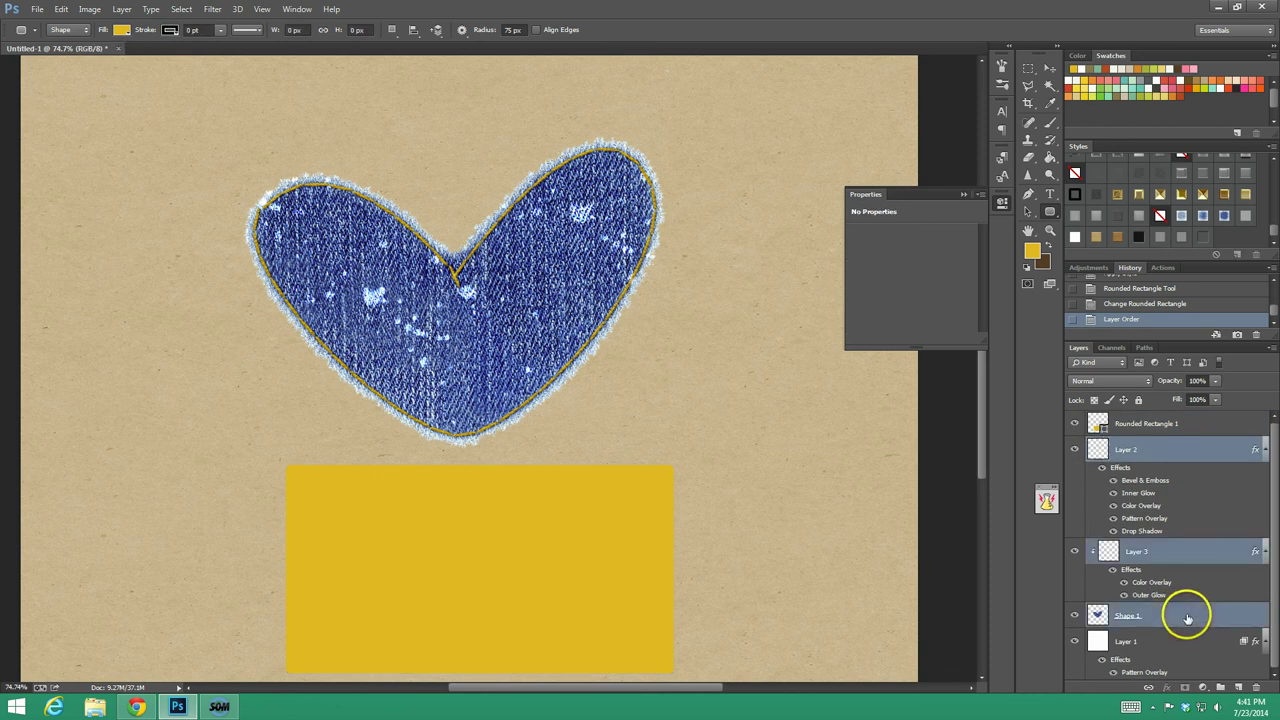
key("ctrl+g")
Hide the denim heart group and move the yellow rectangle up toward the page centre.
left_click(1075, 445)
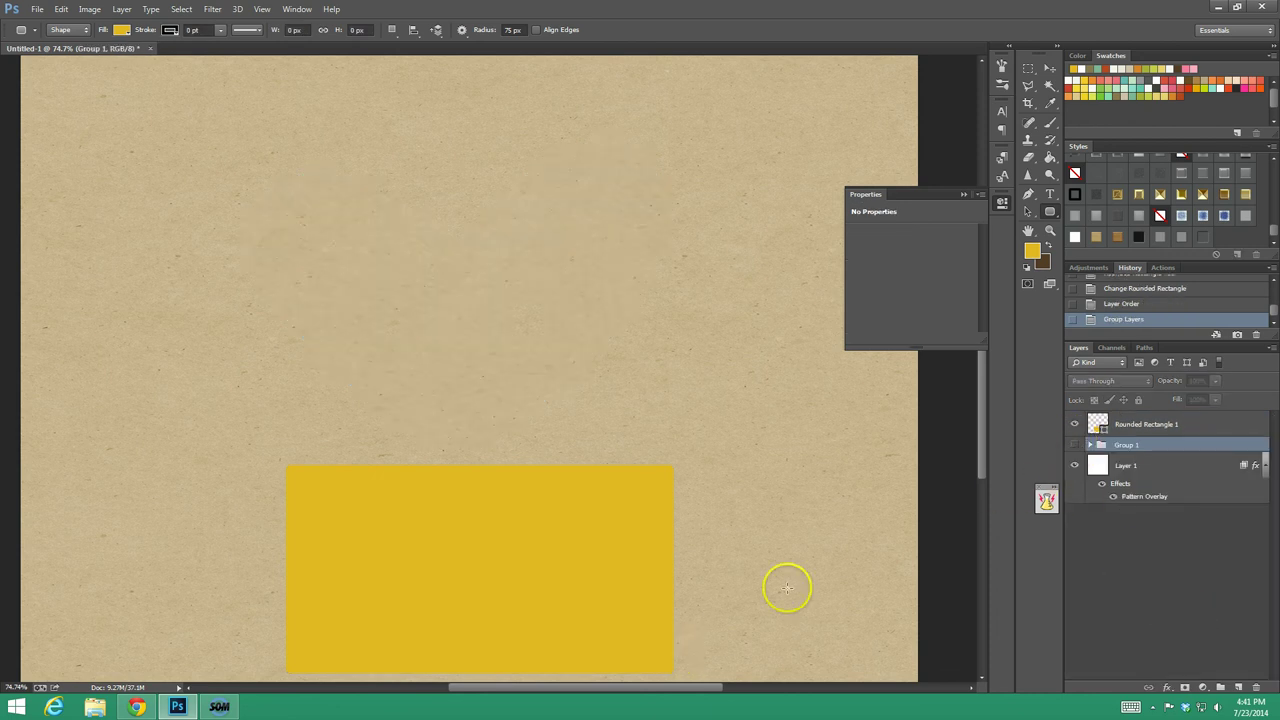
left_click(1049, 68)
left_click_drag(492, 500, 476, 292)
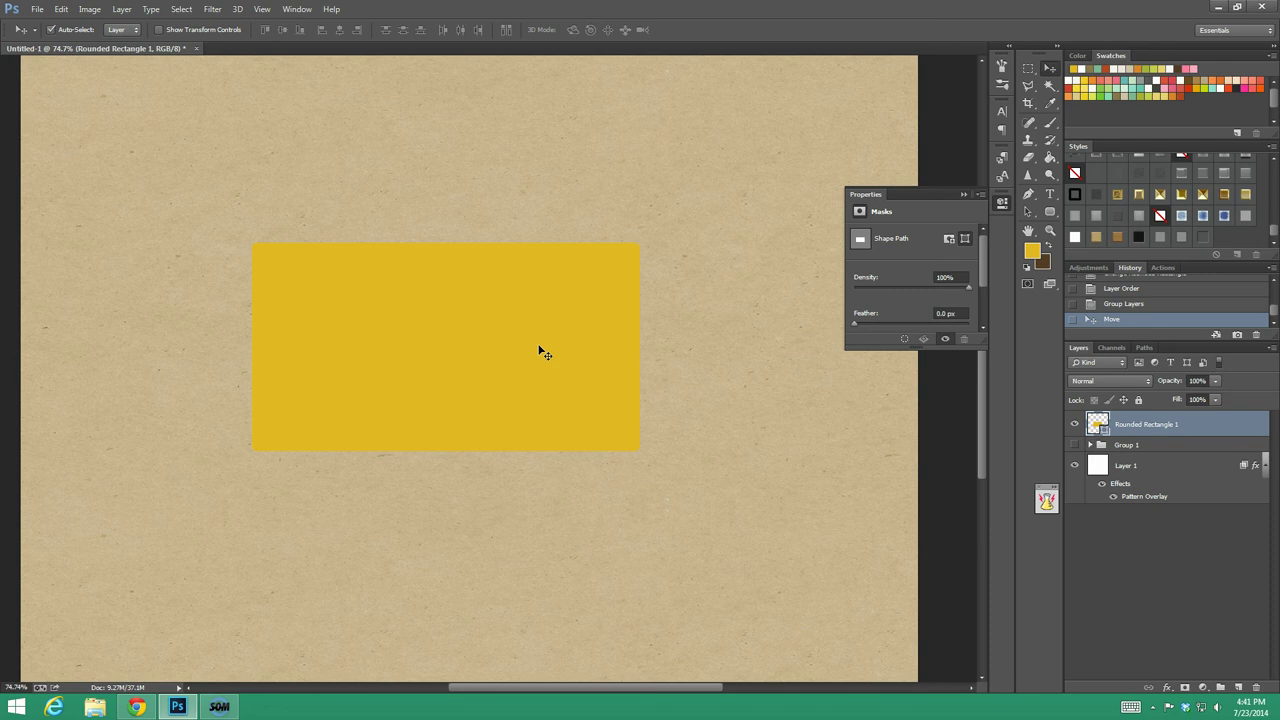
double_click(1212, 424)
left_click(1138, 413)
Save the rectangle's shape path as a new path named 'square'.
left_click(1145, 347)
double_click(1200, 414)
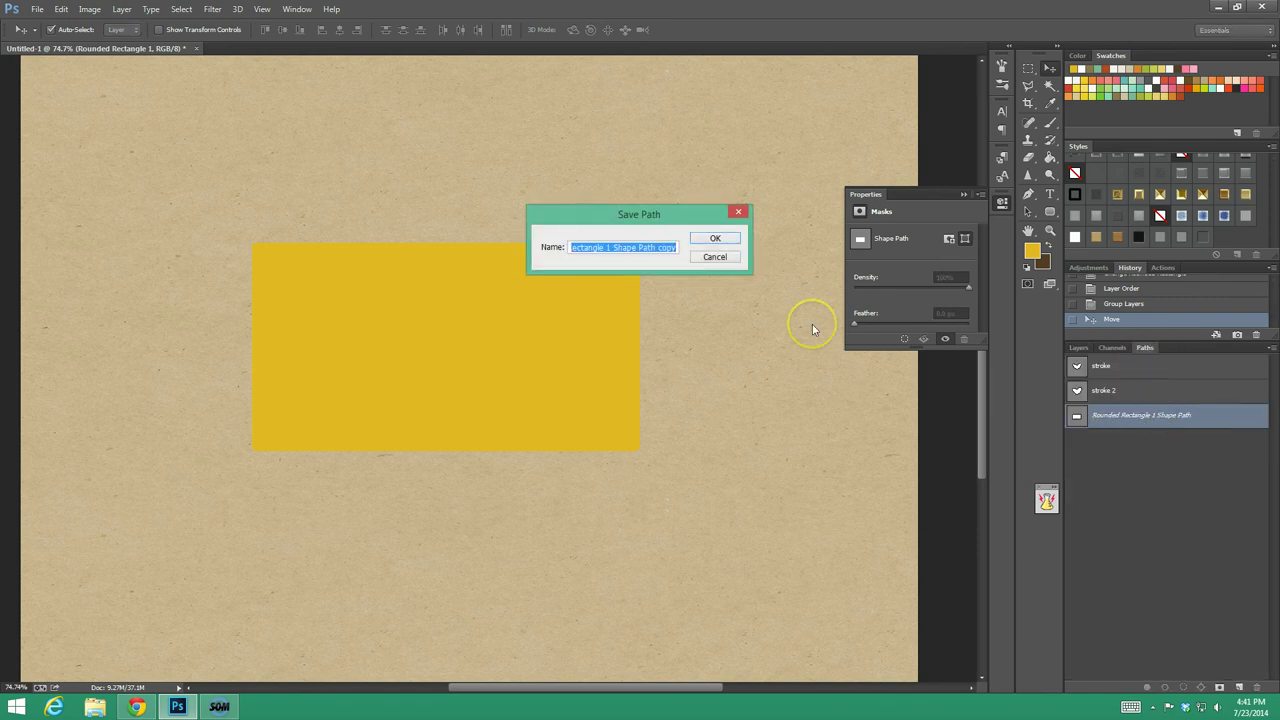
type("square")
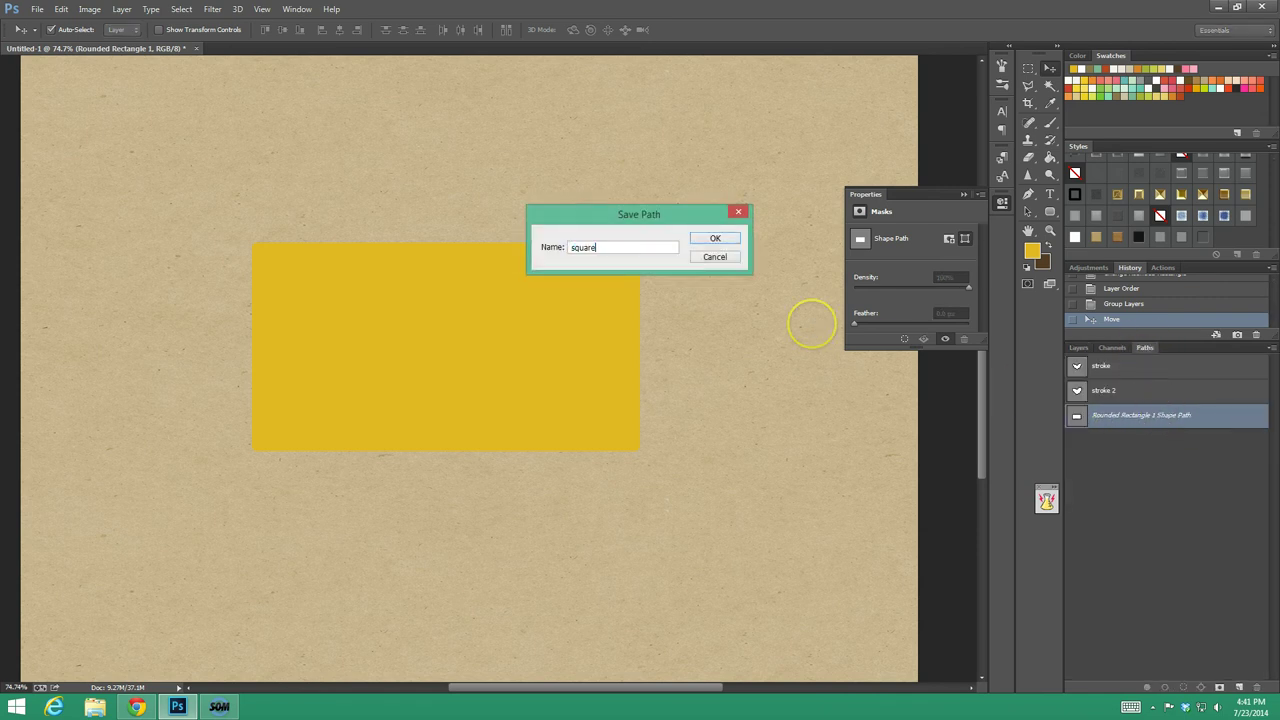
key("Return")
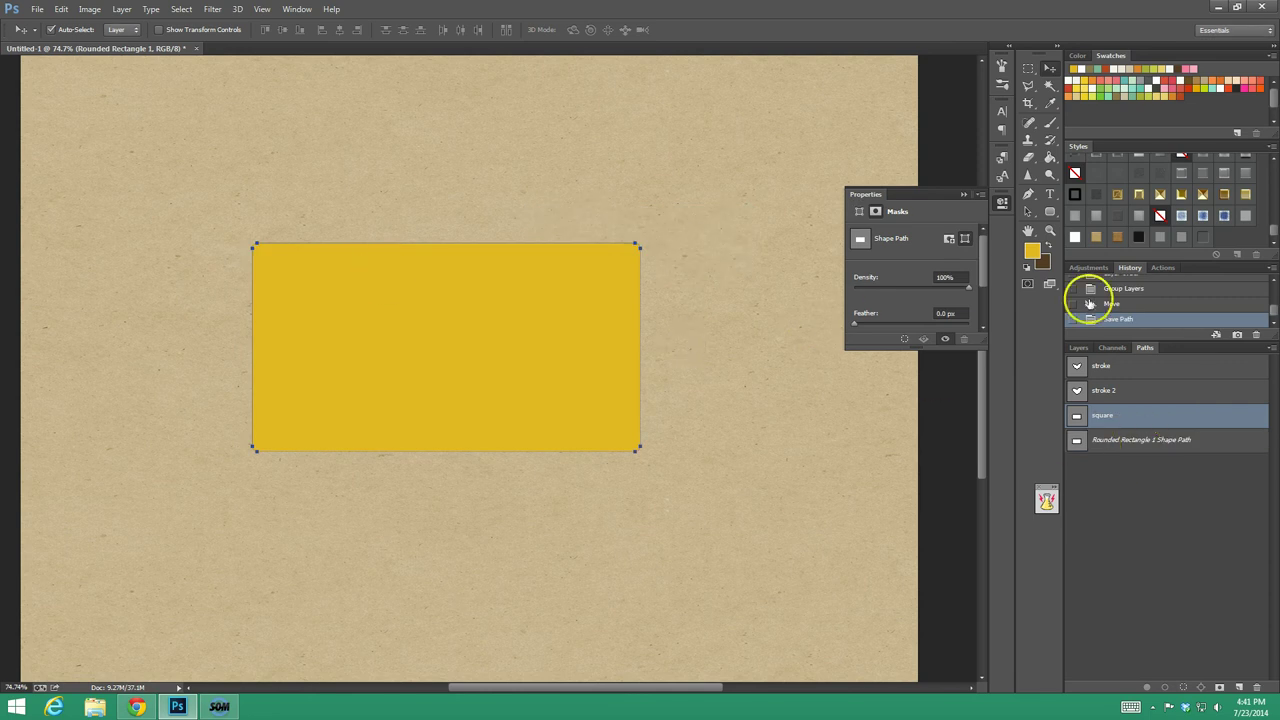
left_click(1078, 348)
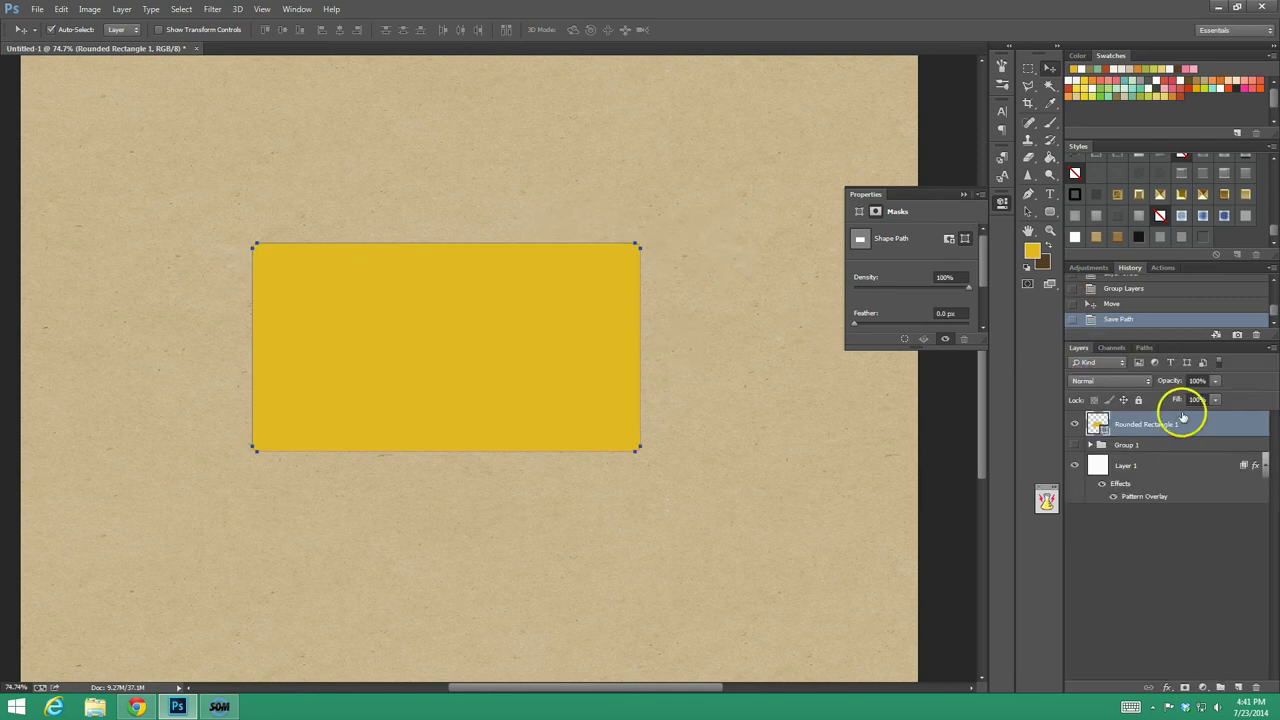
Give the rectangle a red stroke outline and rasterize that layer style.
double_click(1215, 419)
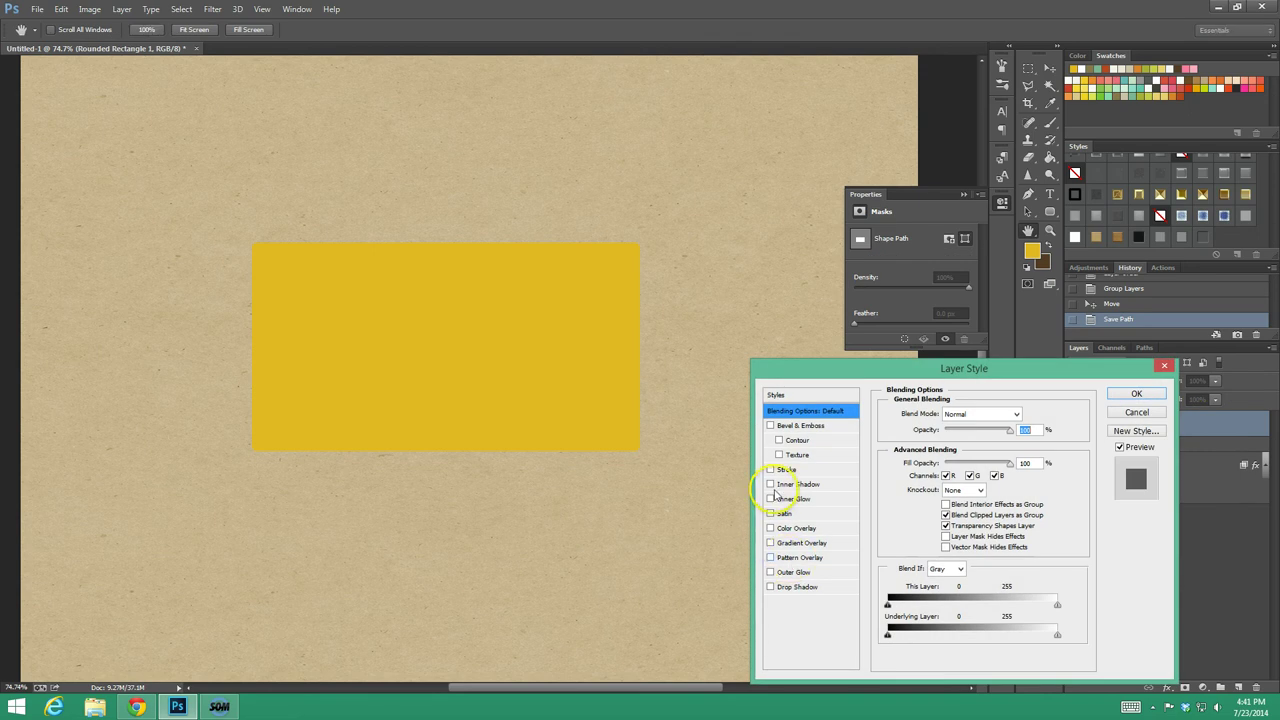
left_click(771, 469)
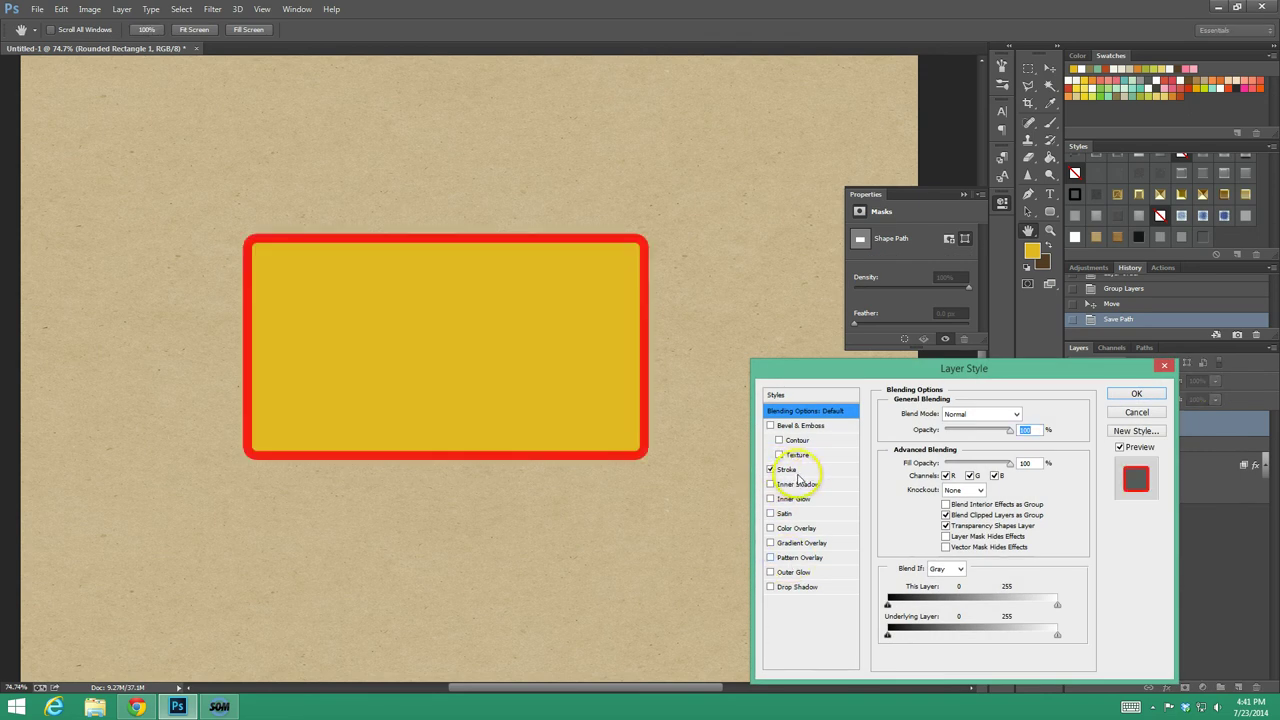
left_click(790, 470)
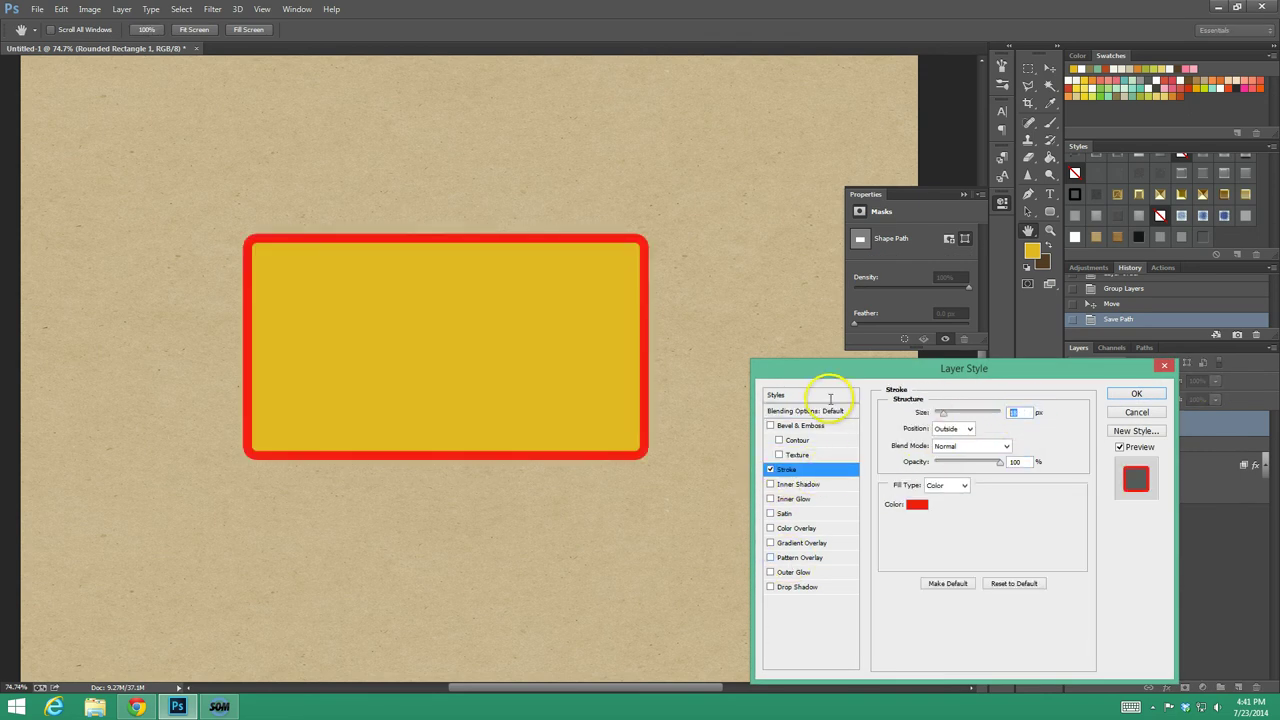
left_click(1146, 395)
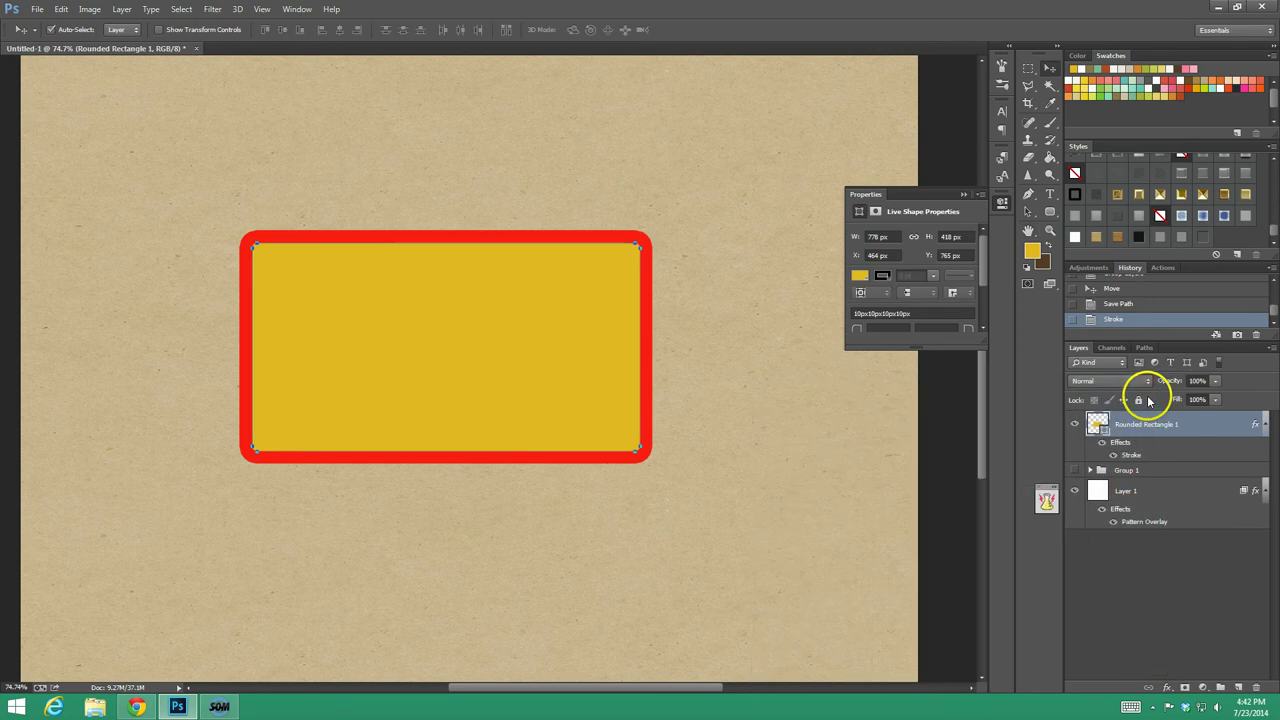
right_click(1220, 432)
left_click(1066, 276)
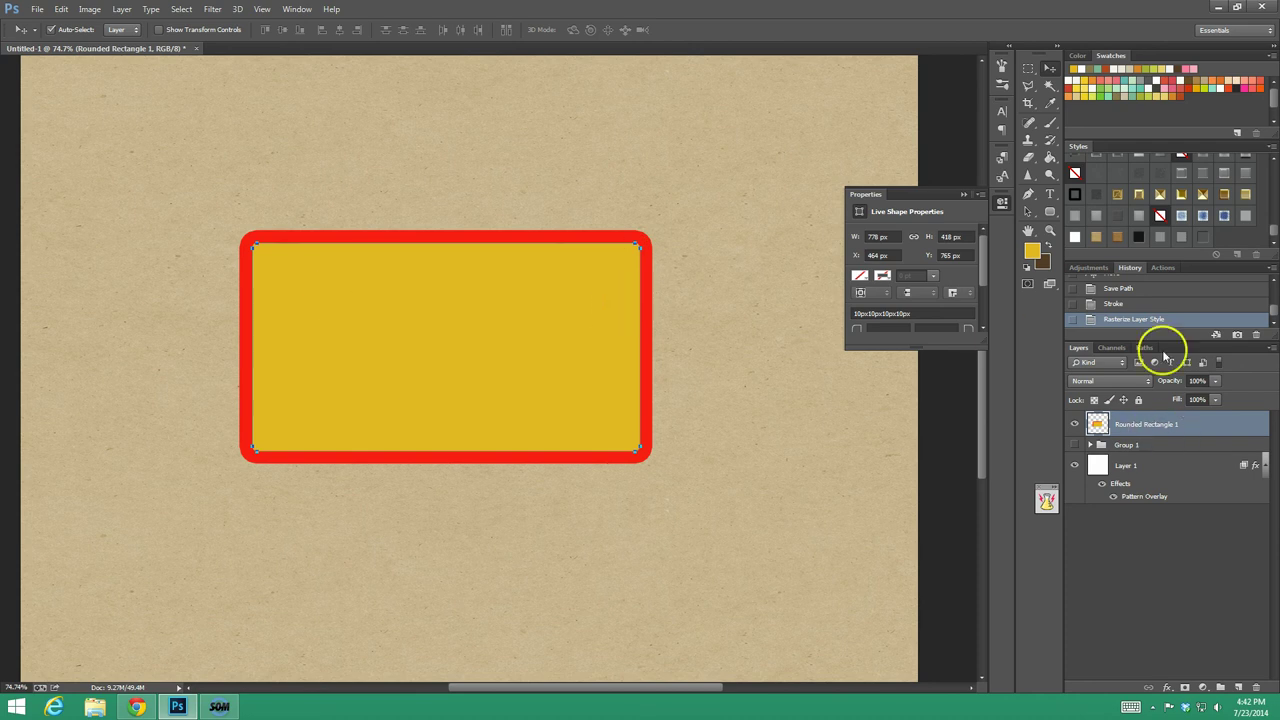
Apply the dark brown leather texture style to the rectangle and zoom in on the patch.
left_click(1118, 237)
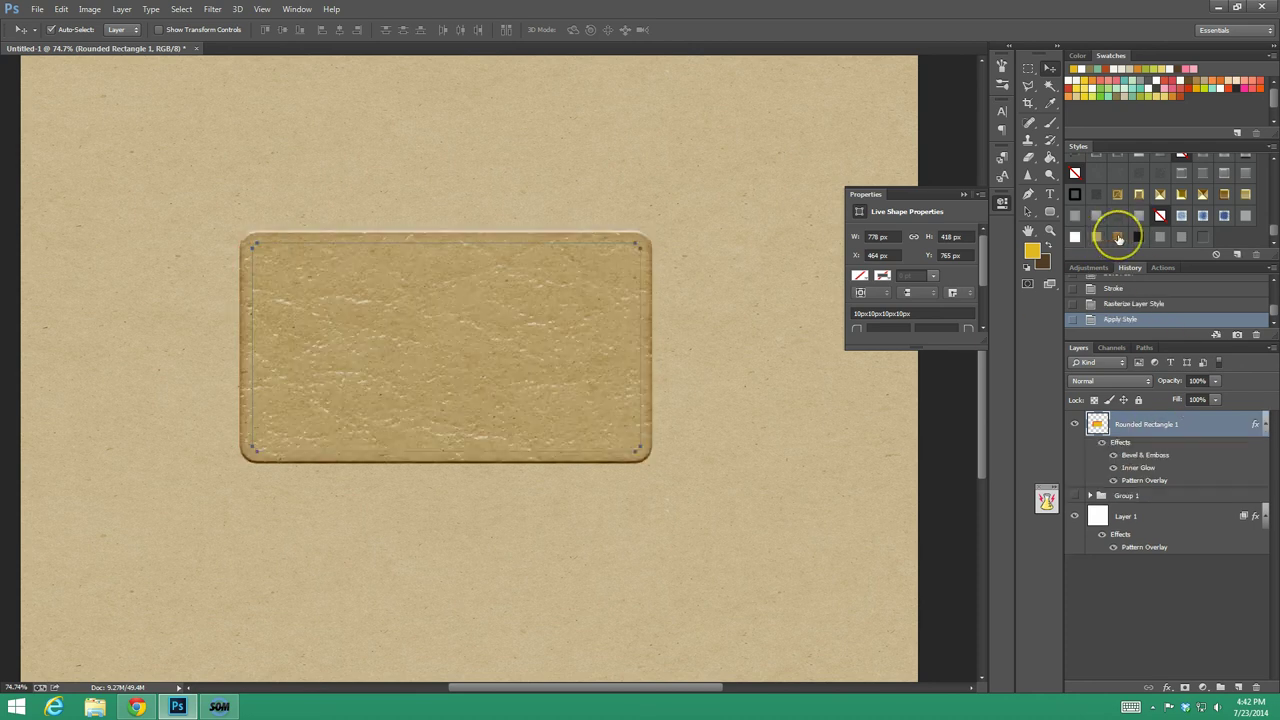
left_click(1118, 237)
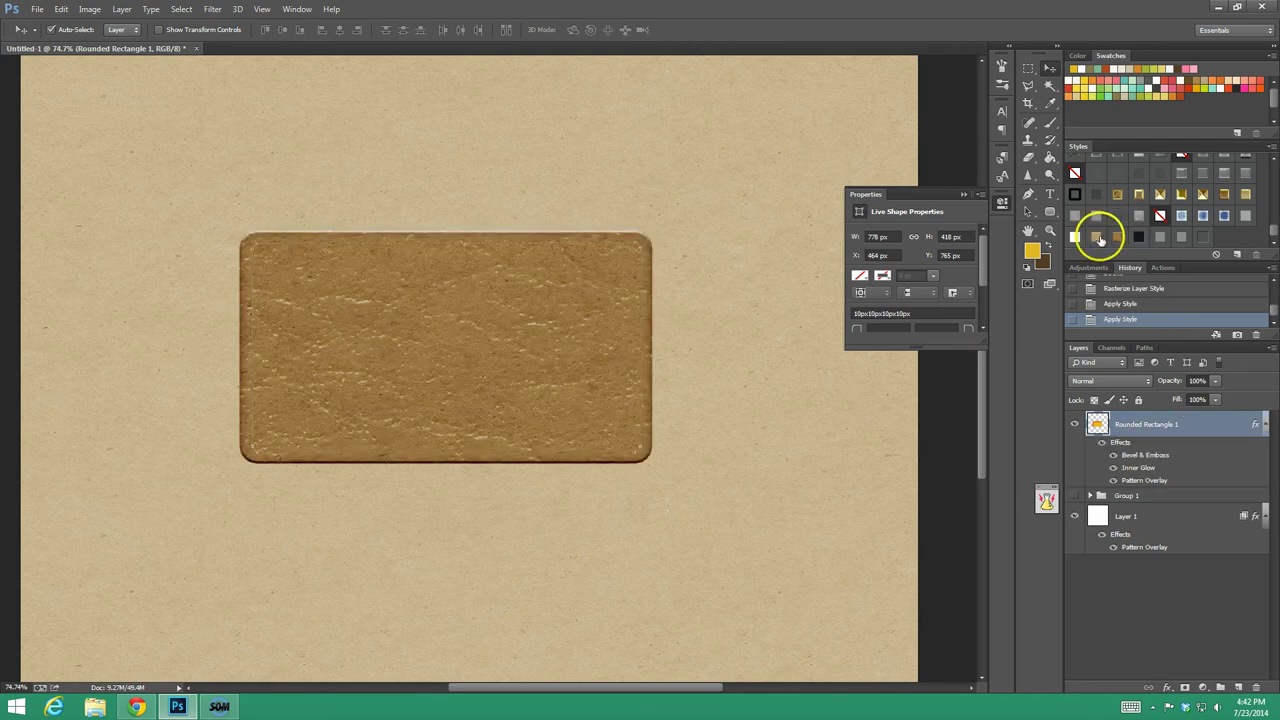
left_click(1096, 236)
left_click(1110, 237)
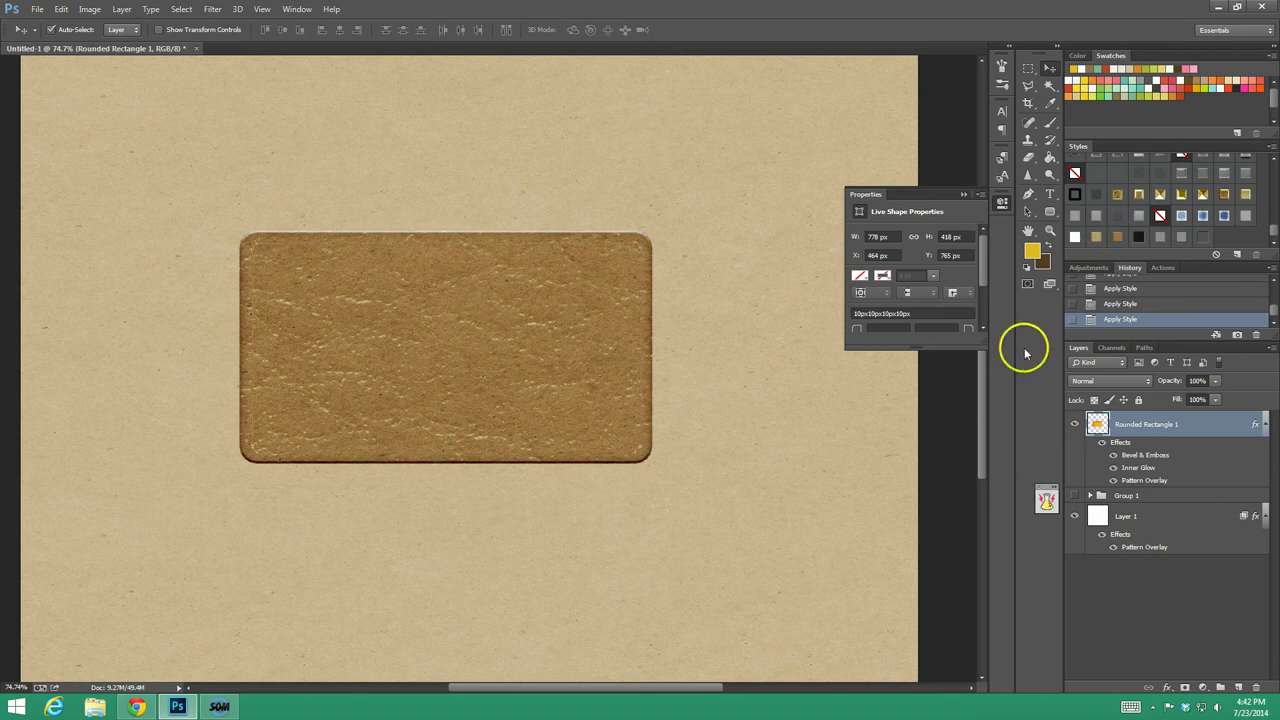
left_click(1050, 231)
left_click_drag(365, 273, 403, 274)
left_click(999, 203)
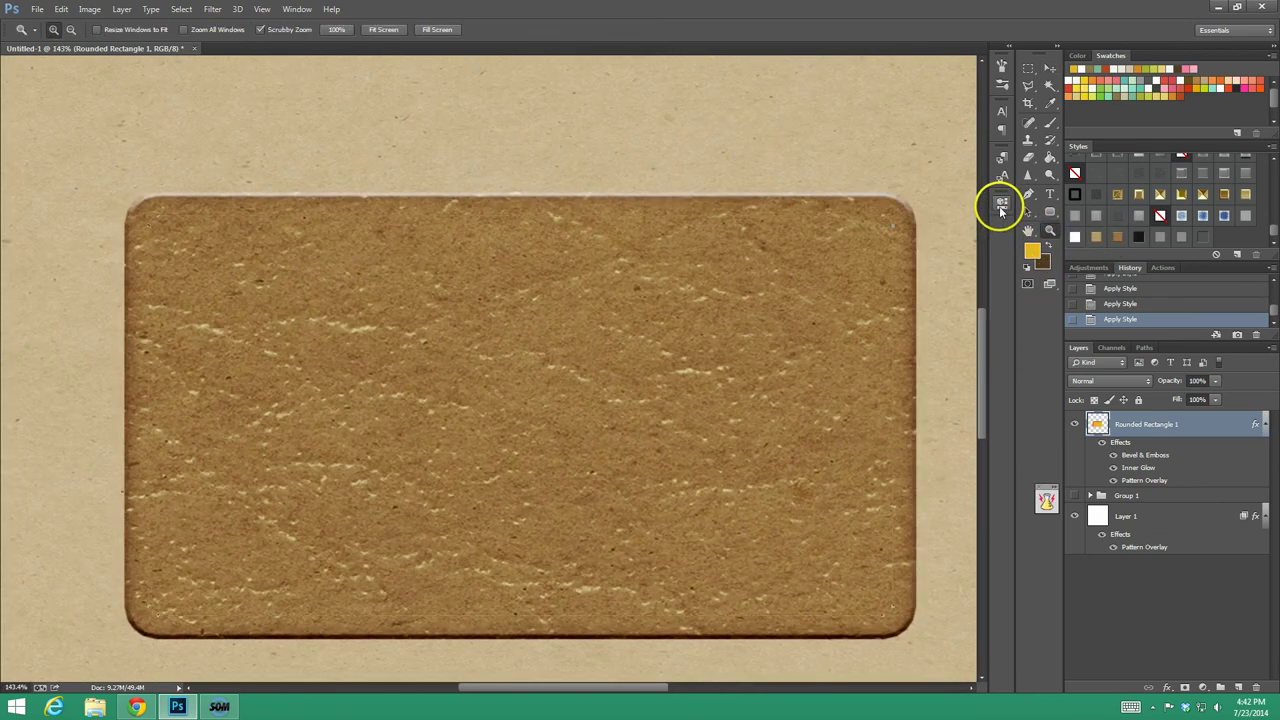
scroll(743, 403, "down", 1)
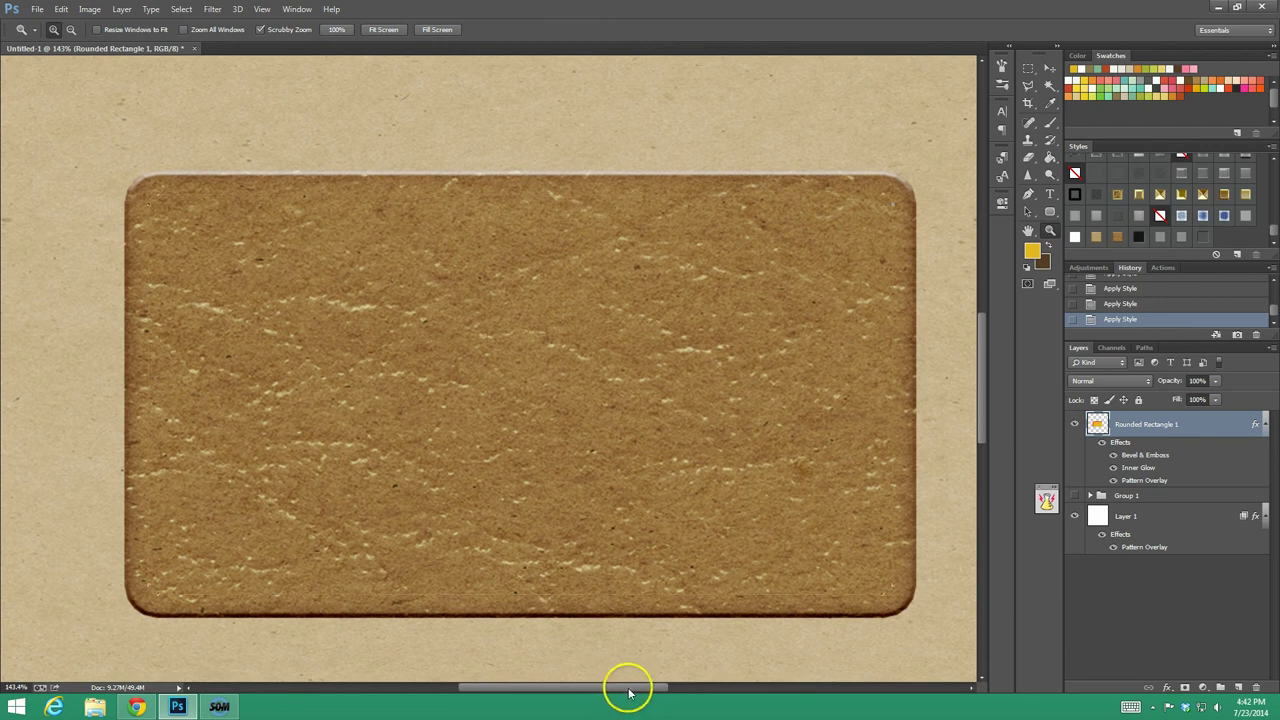
Add a new empty Layer 4 above the patch, deleting the extra Layer 5.
left_click_drag(628, 690, 636, 690)
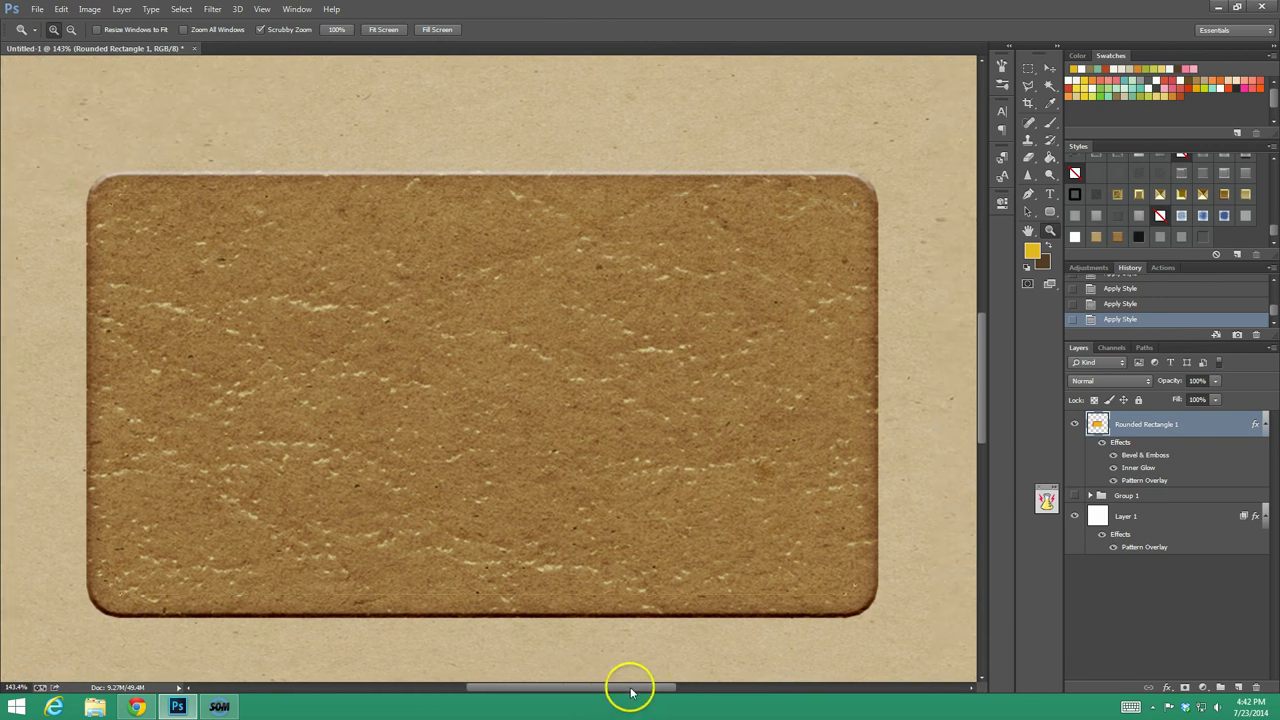
left_click(1238, 688)
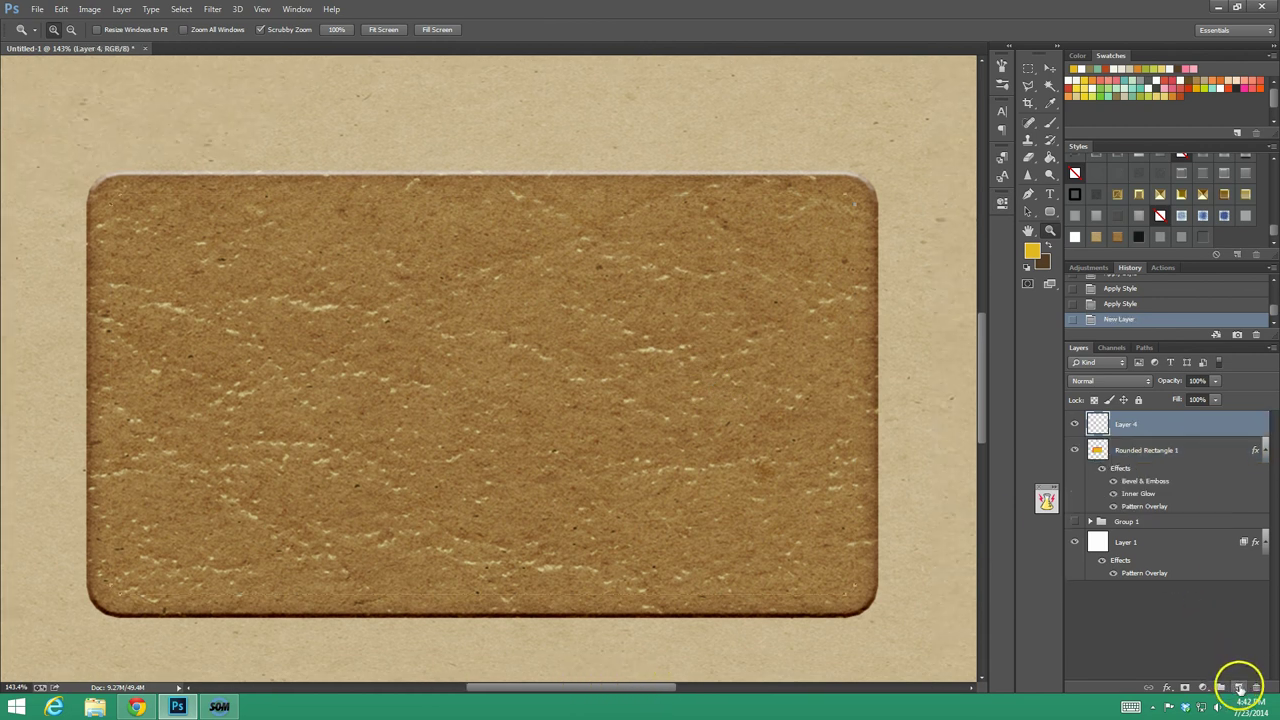
left_click(1238, 688)
left_click(1130, 450)
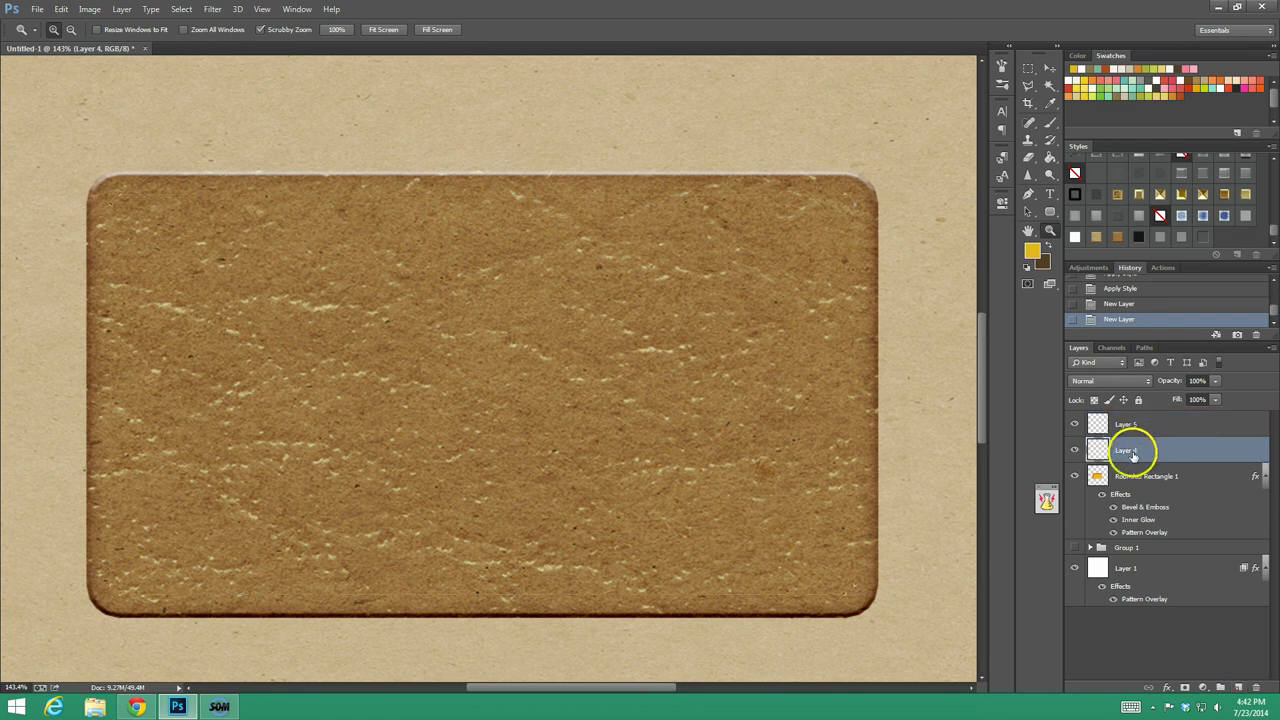
left_click(1149, 430)
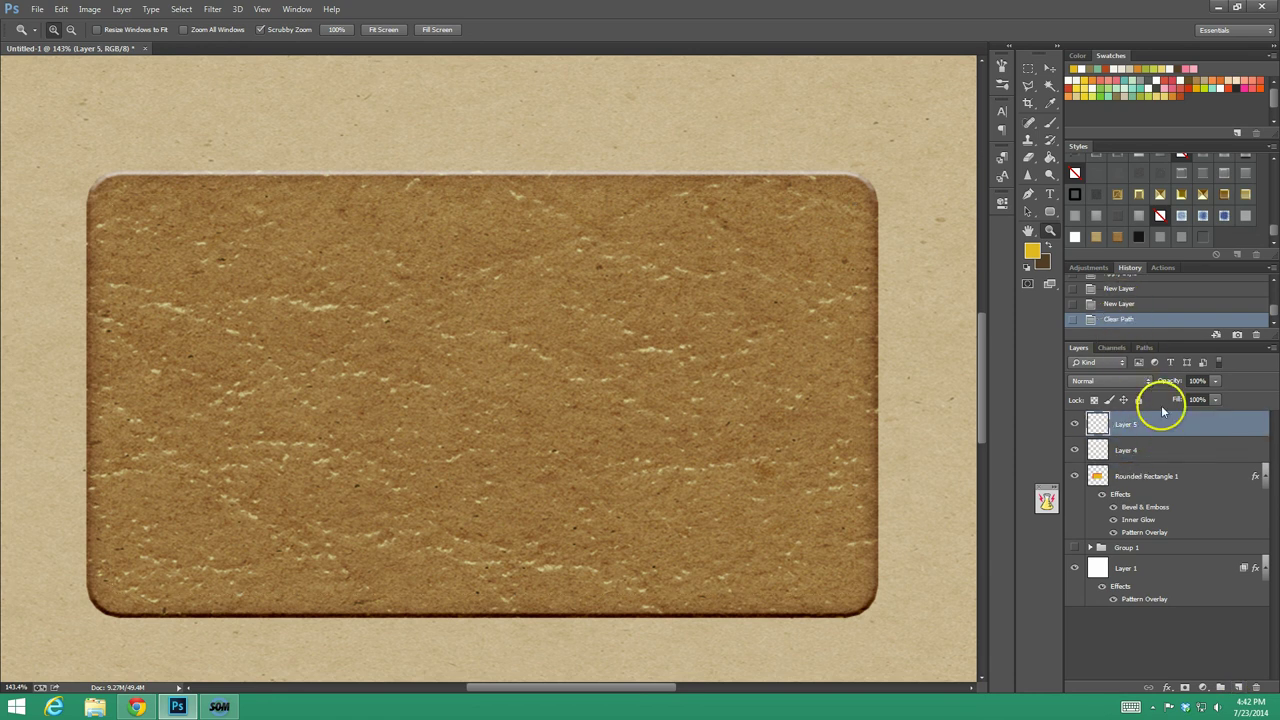
key("ctrl+z")
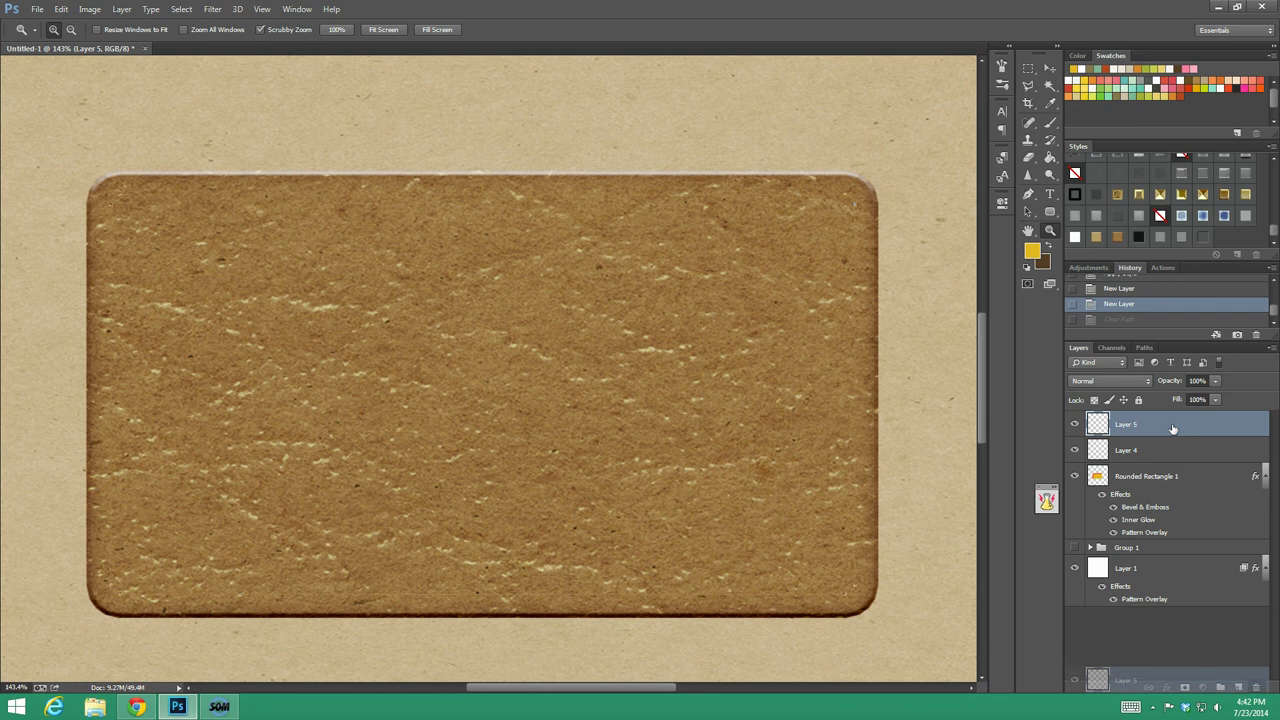
left_click_drag(1173, 428, 1256, 687)
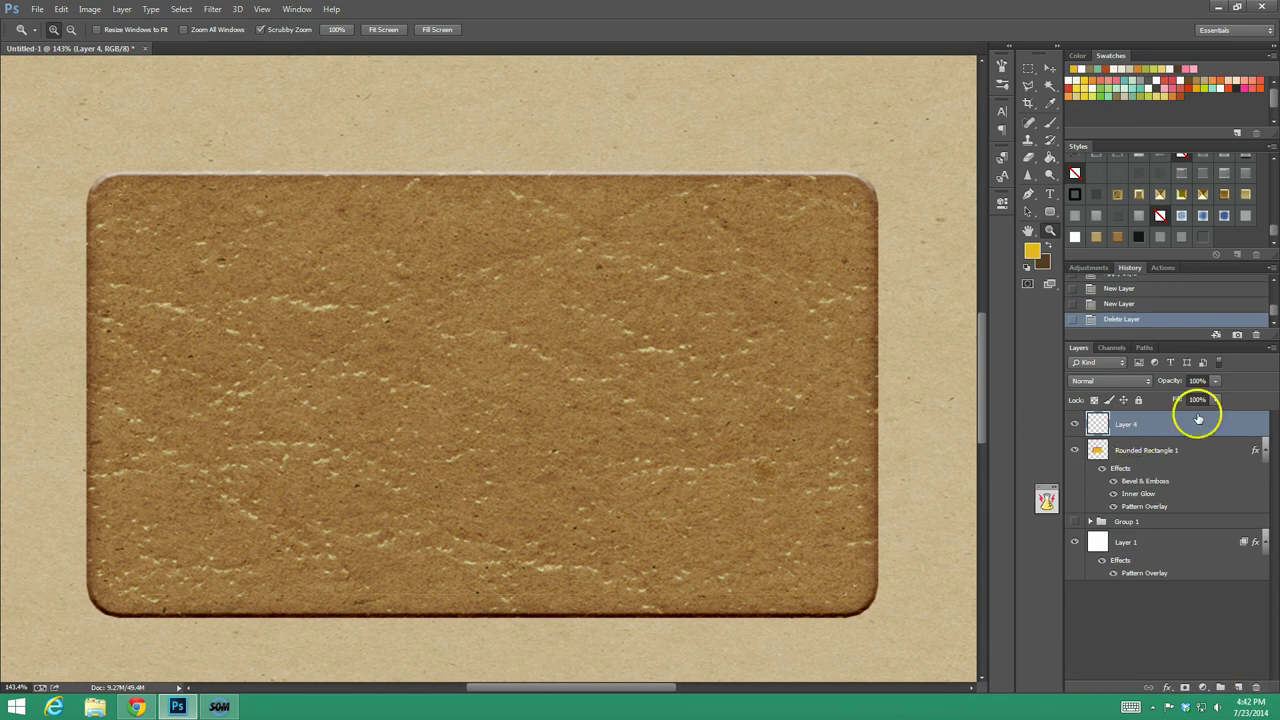
Set up a dark brown dashed brush preset at 40 px.
left_click(1048, 125)
left_click(1045, 244)
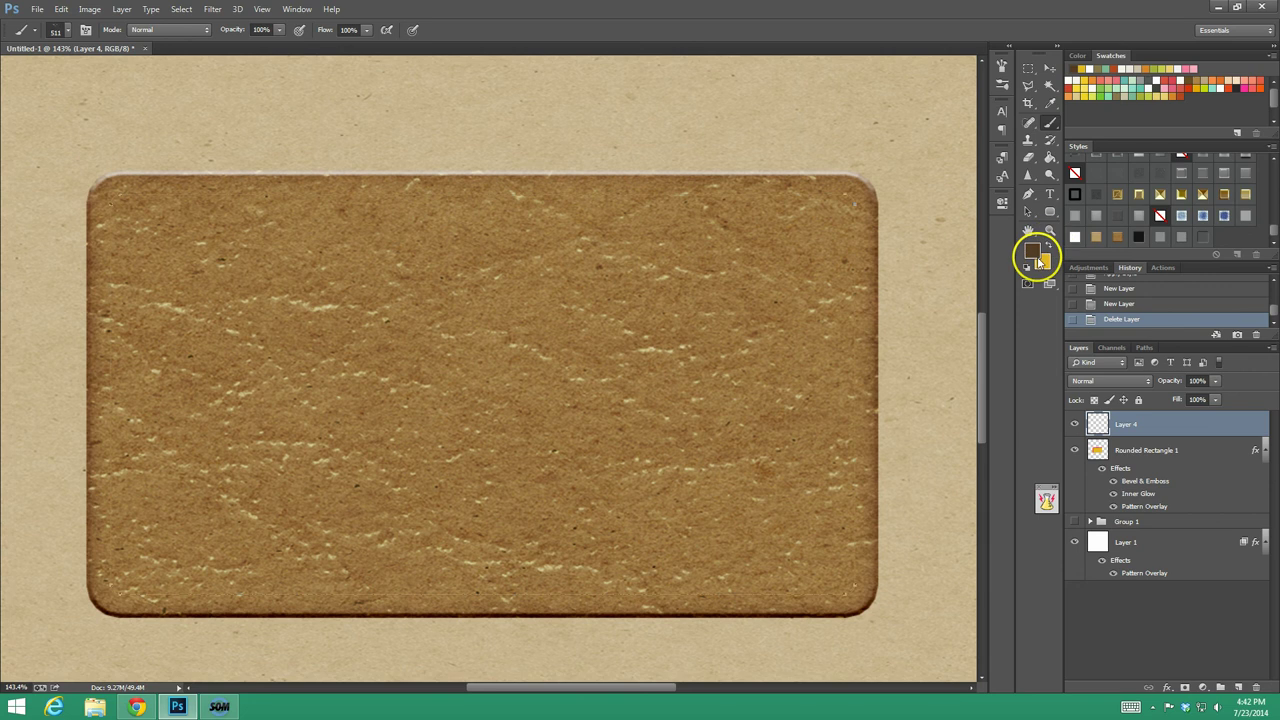
left_click(1001, 85)
left_click_drag(980, 251, 985, 390)
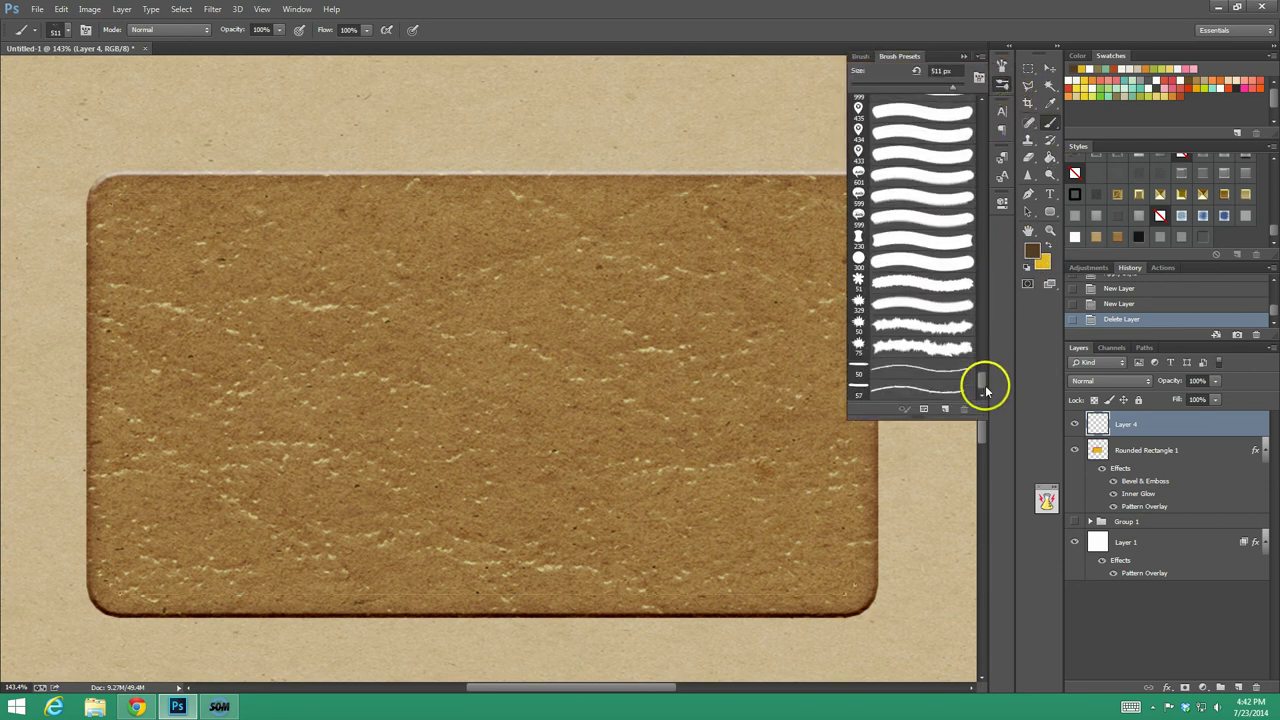
left_click(939, 390)
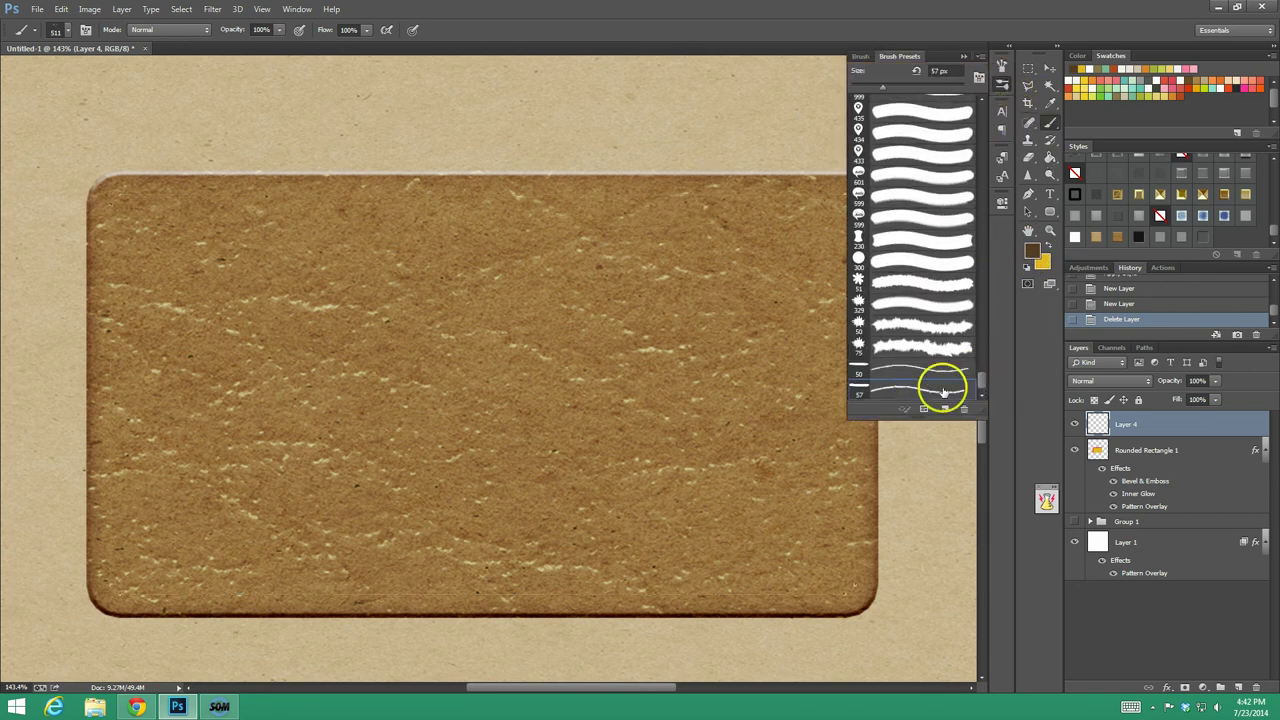
left_click(945, 71)
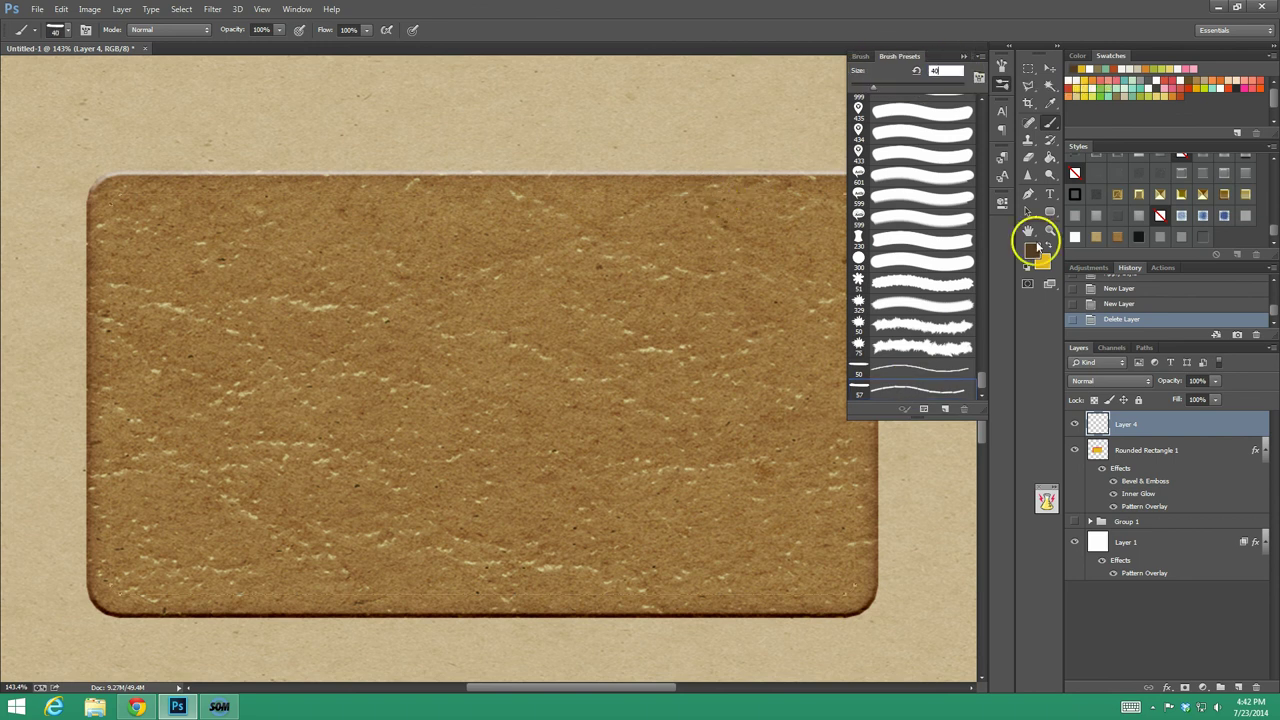
Stroke the 'square' path with the brush to draw dashed stitching on Layer 4.
left_click(1144, 347)
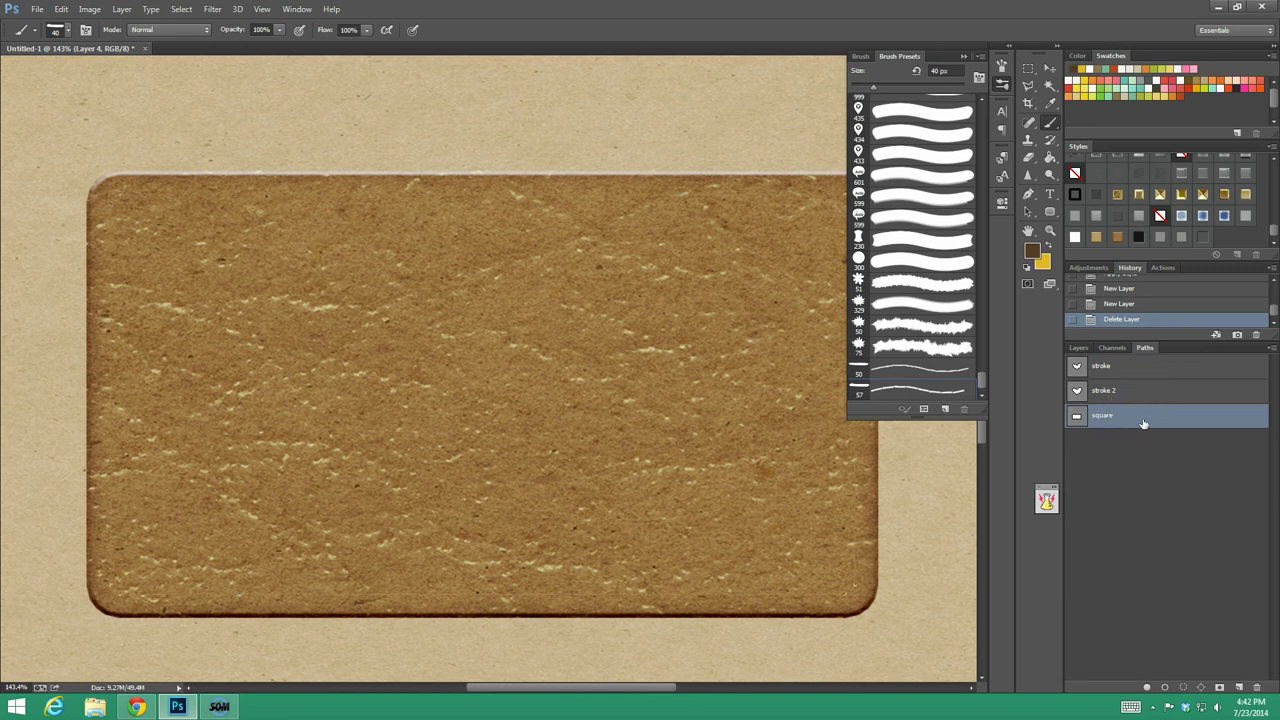
left_click(1271, 347)
left_click(1213, 443)
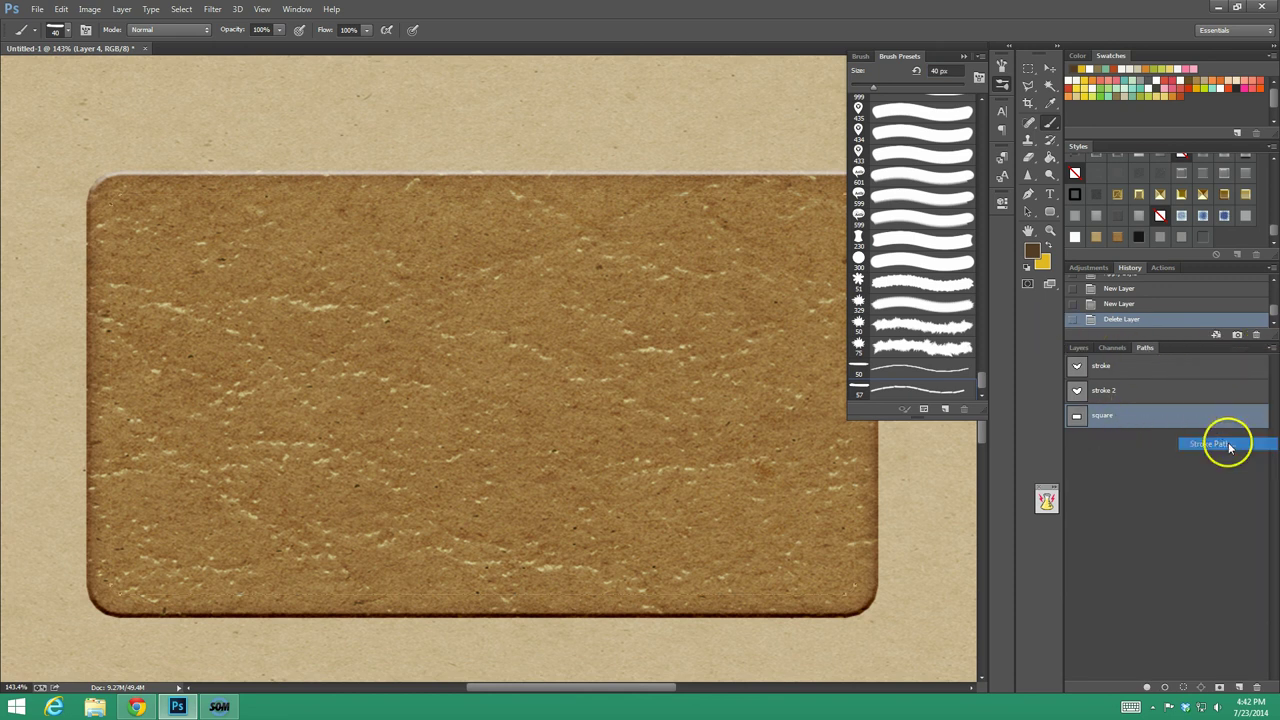
left_click(828, 225)
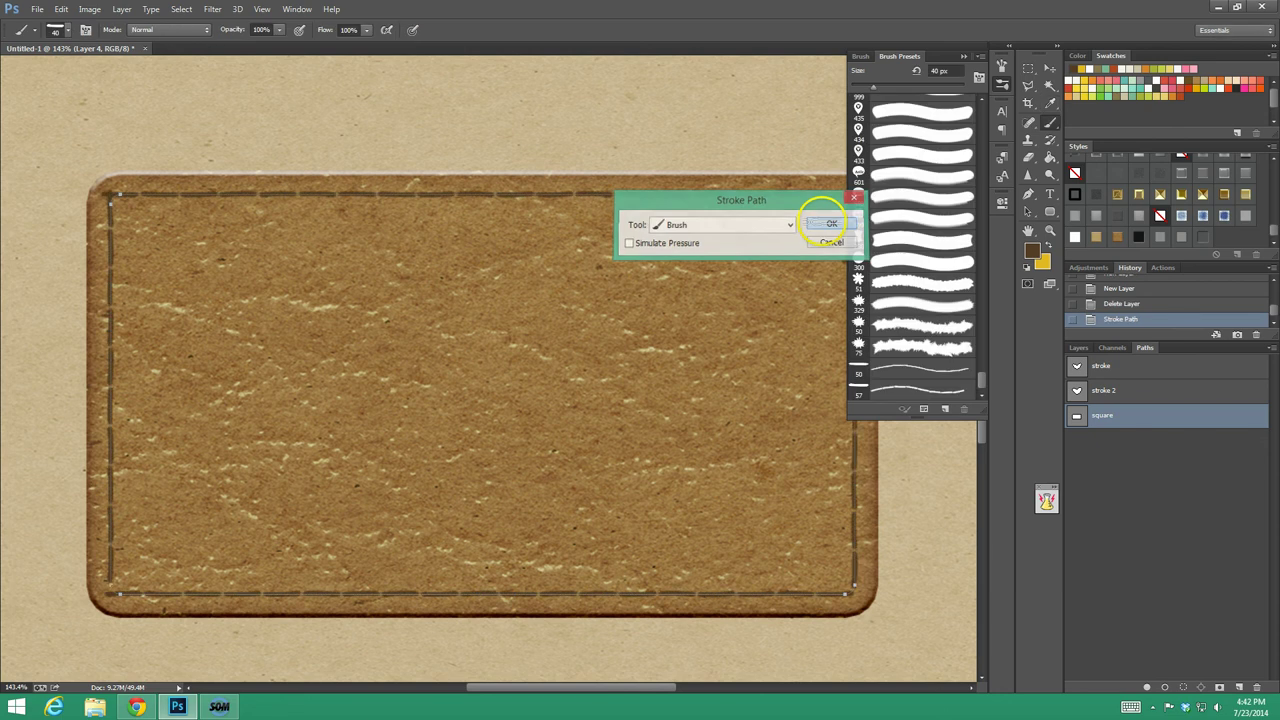
left_click(1179, 505)
left_click(1078, 347)
left_click(1165, 430)
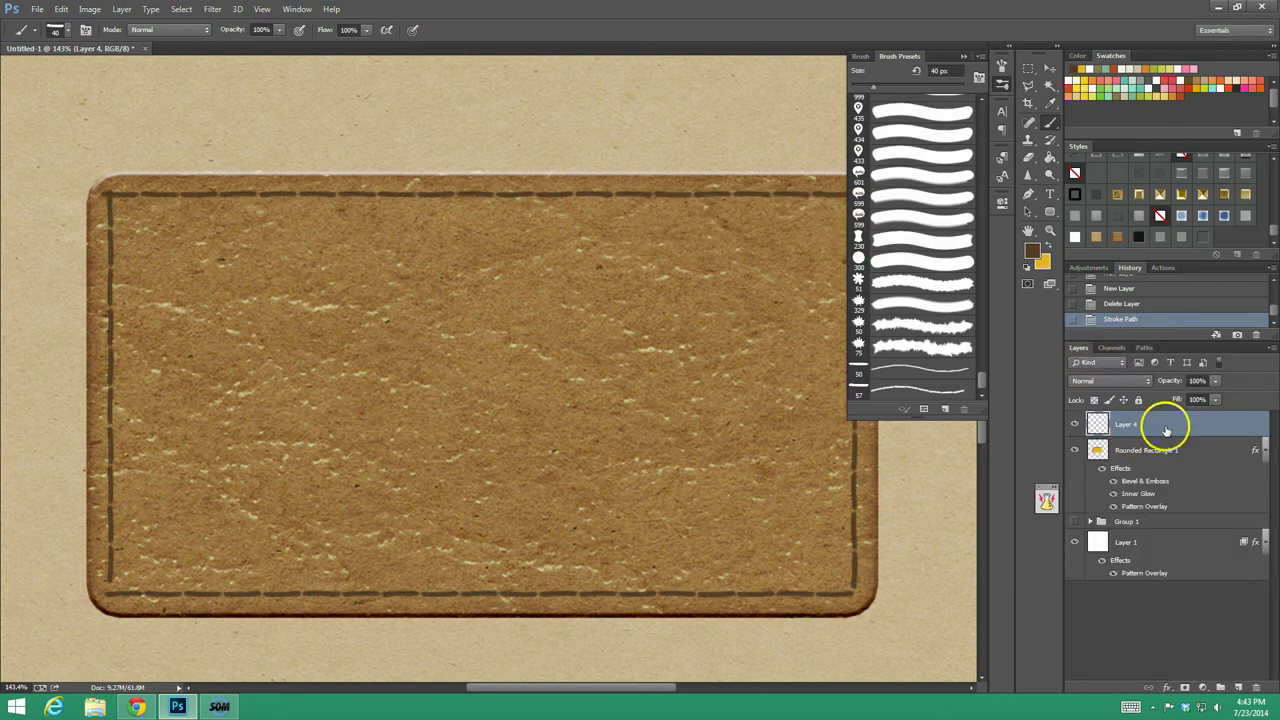
Duplicate Layer 4, give it Stitching Emboss, and give the copy a stitching-and-shadow style.
right_click(1173, 430)
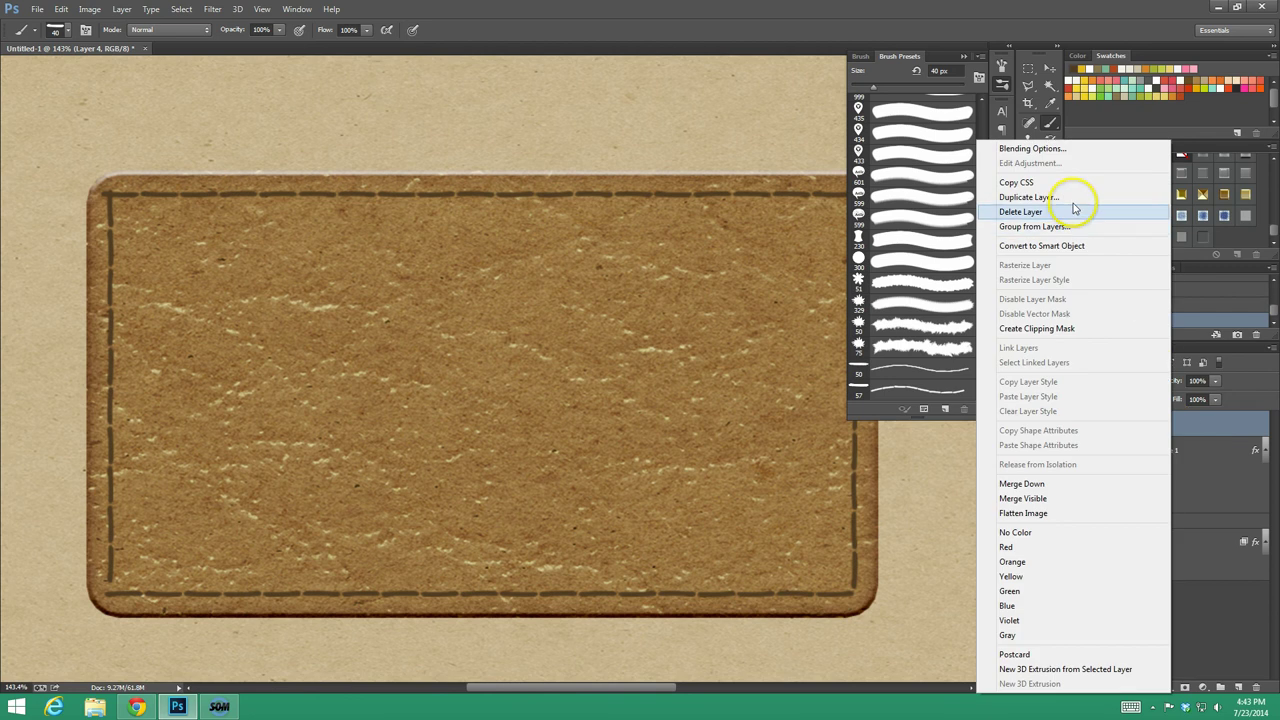
left_click(1052, 195)
left_click(760, 221)
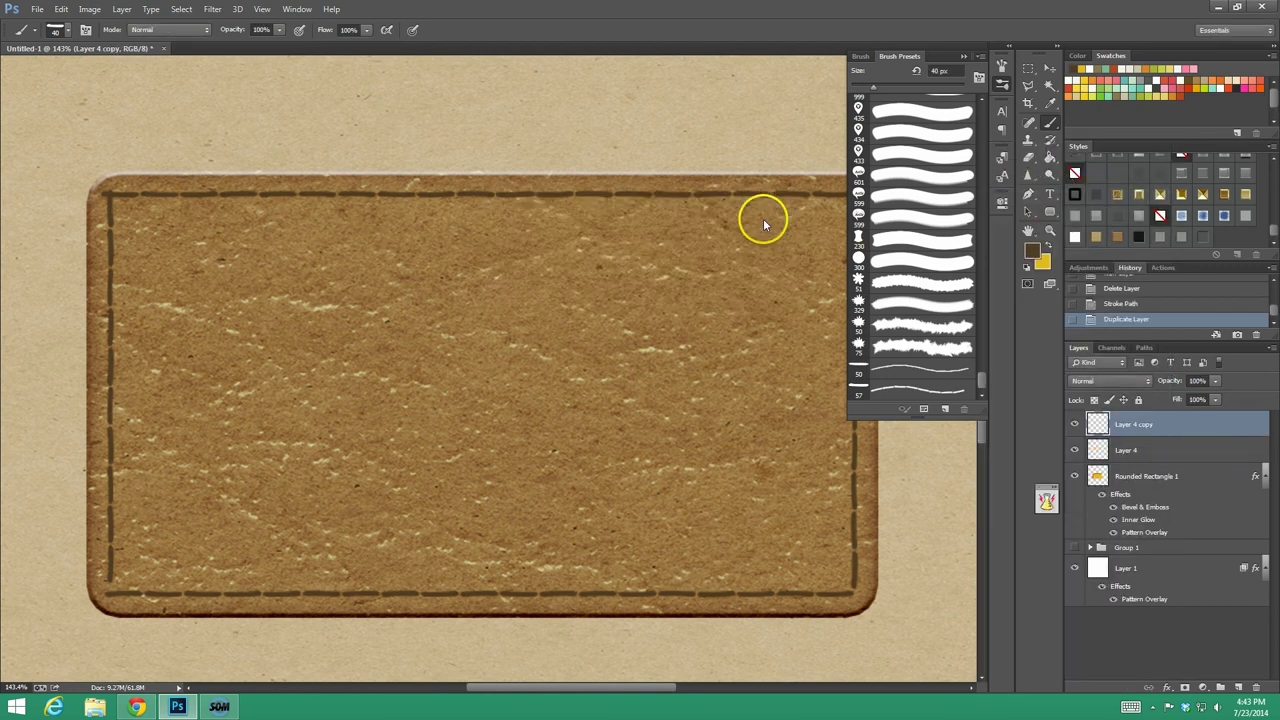
left_click(1180, 455)
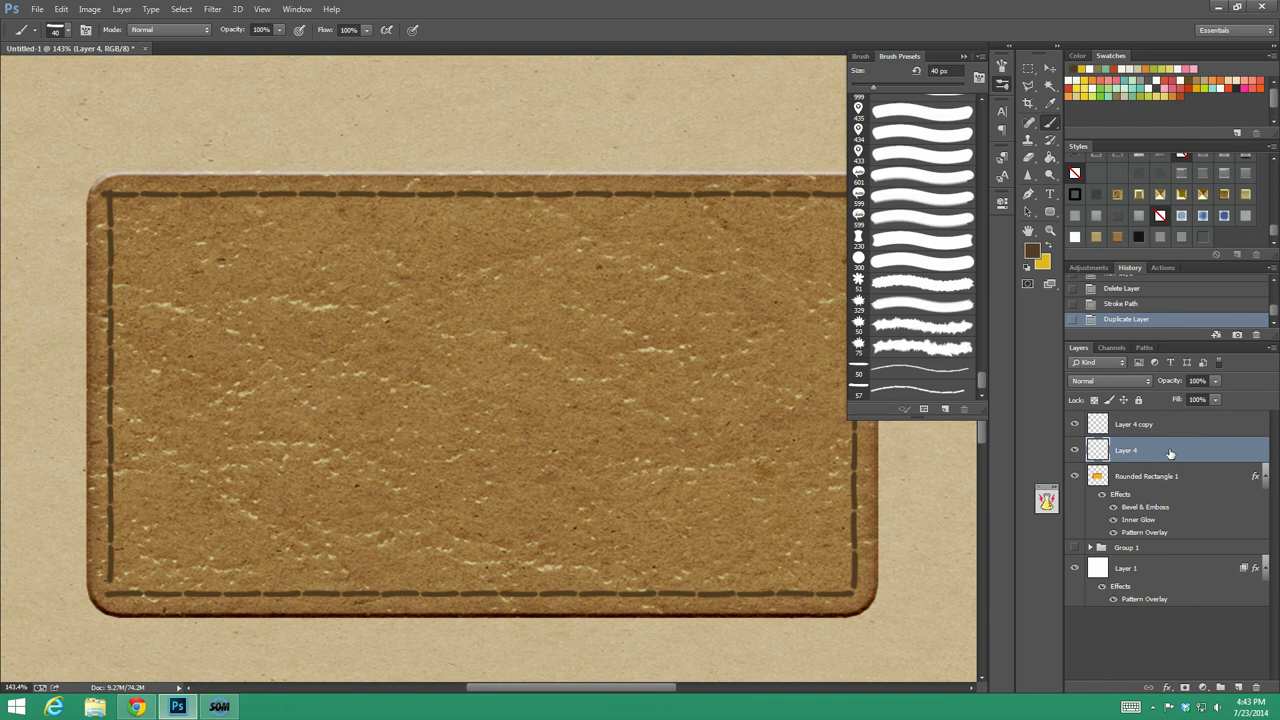
left_click(1205, 240)
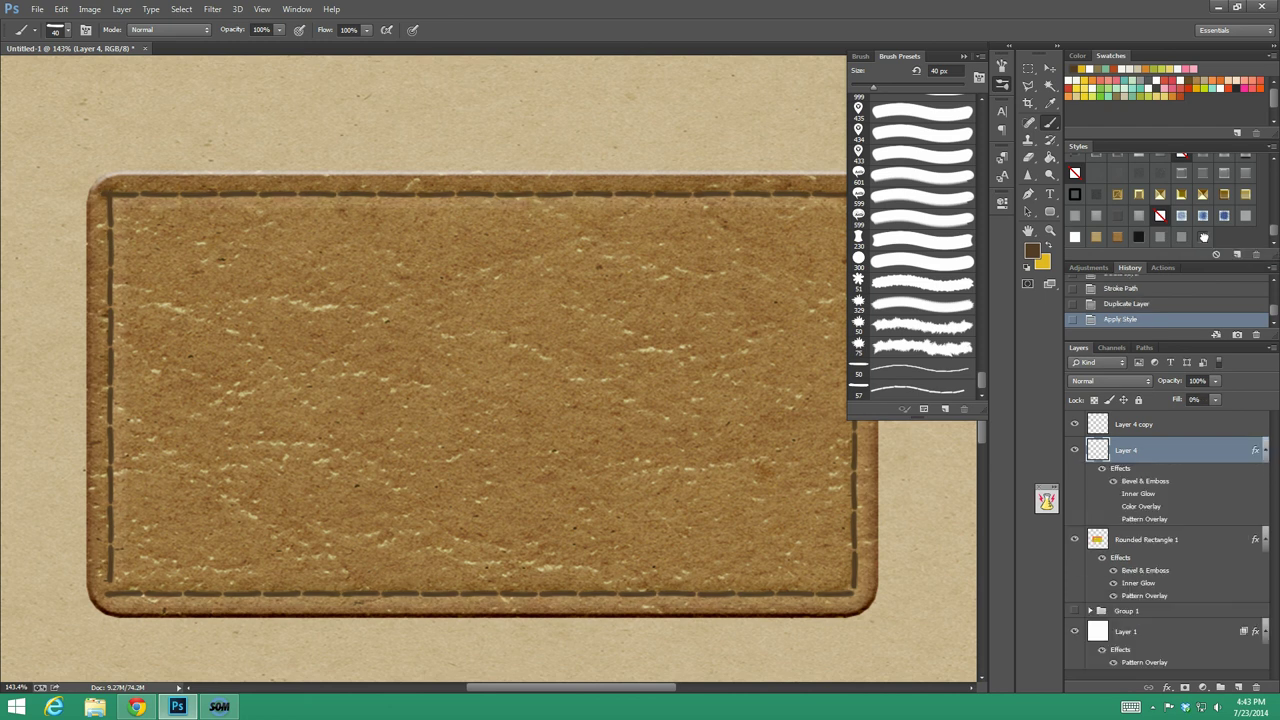
left_click(1172, 424)
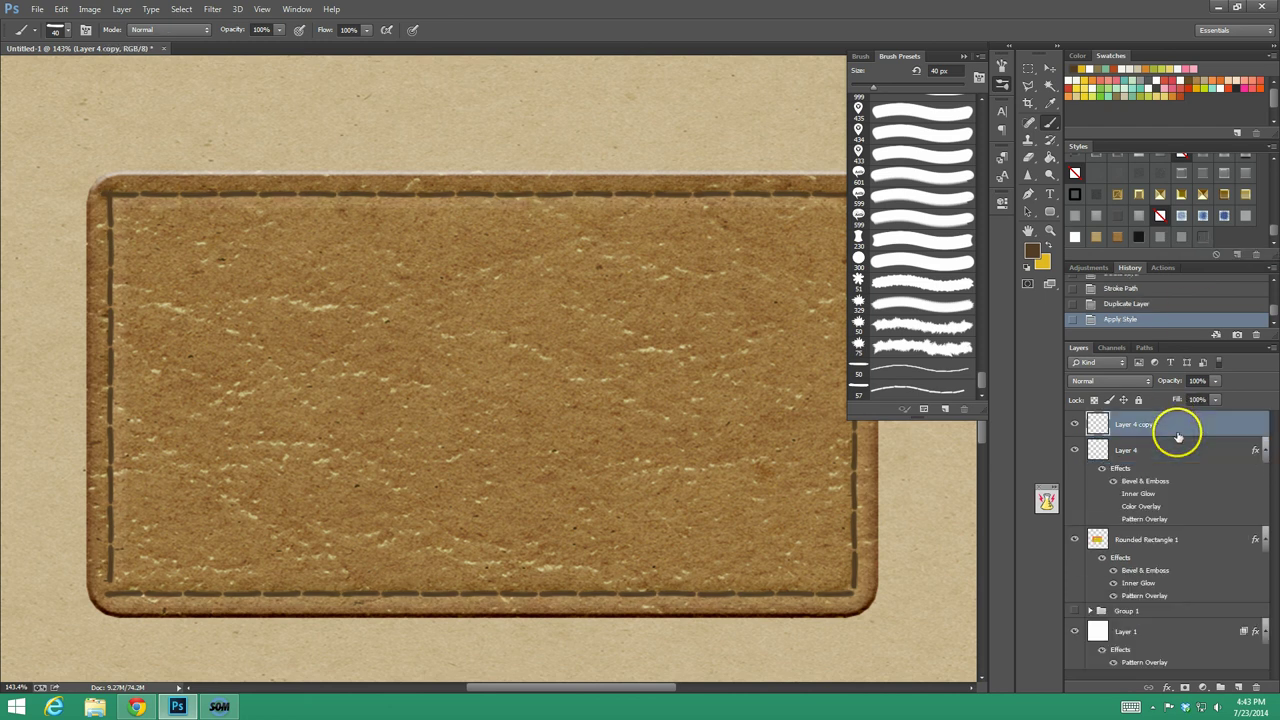
left_click(1182, 238)
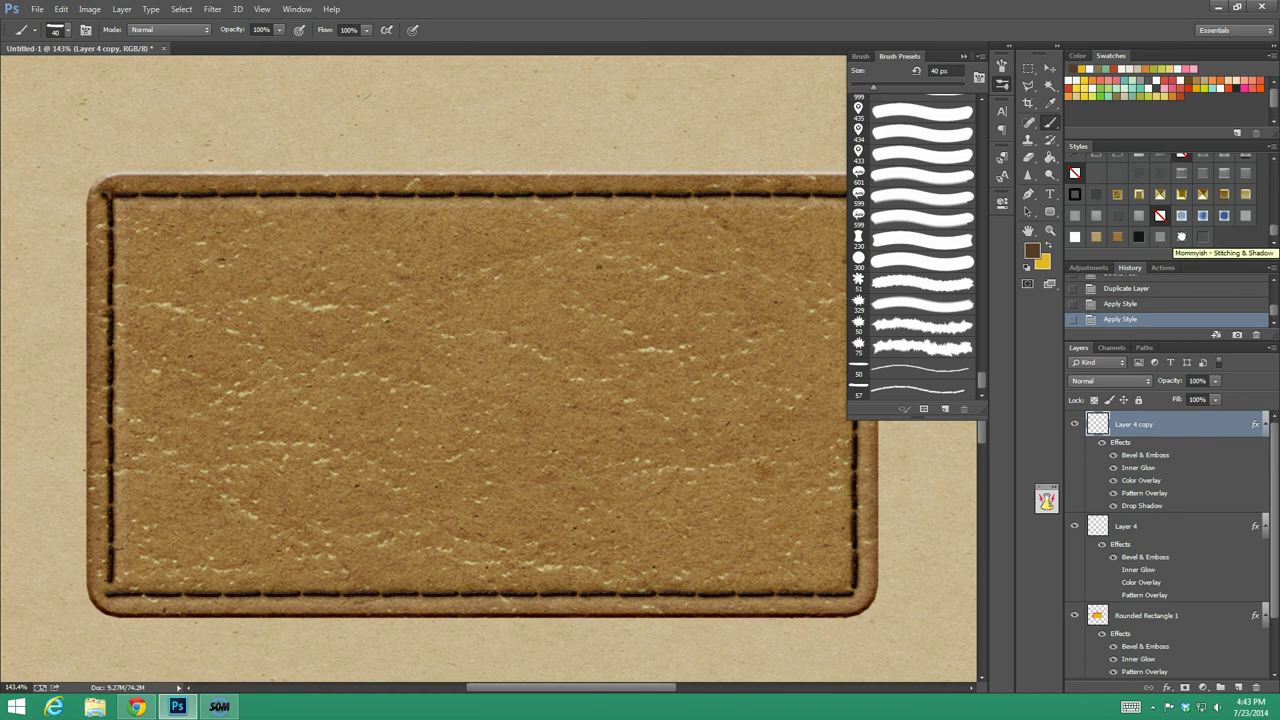
Zoom in to inspect the lower-left stitching of the patch.
left_click(1049, 230)
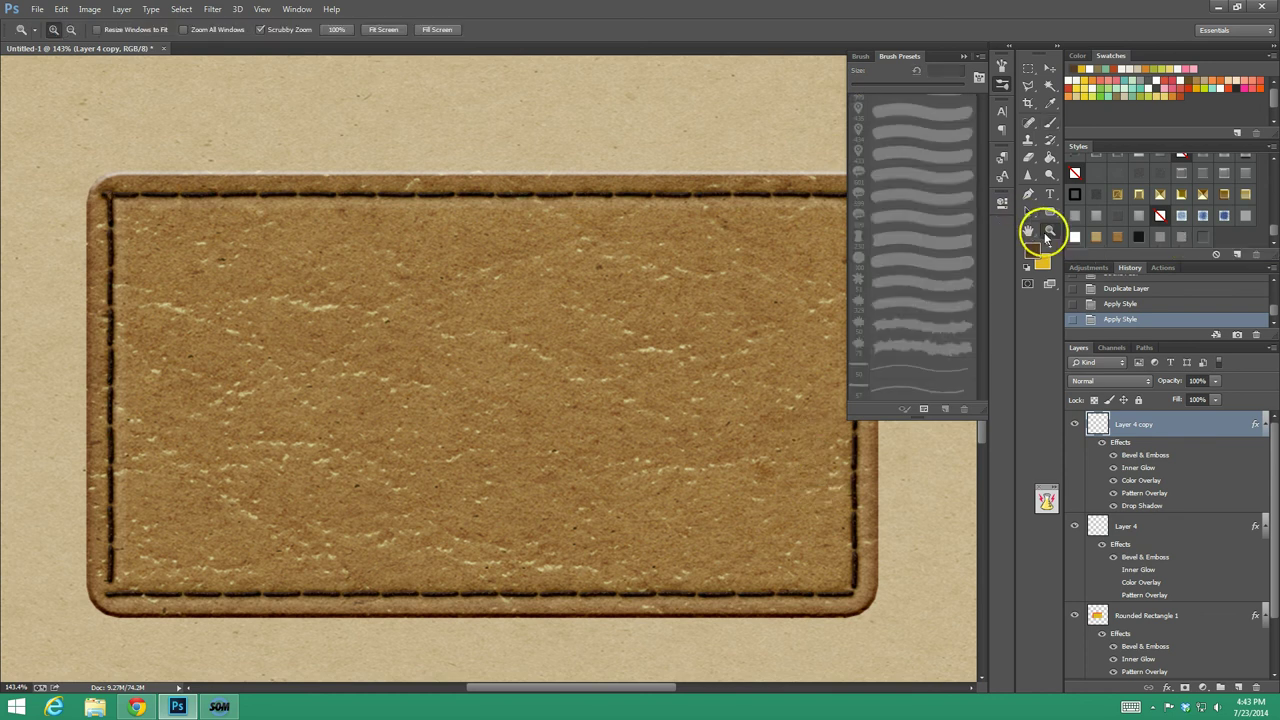
left_click(998, 87)
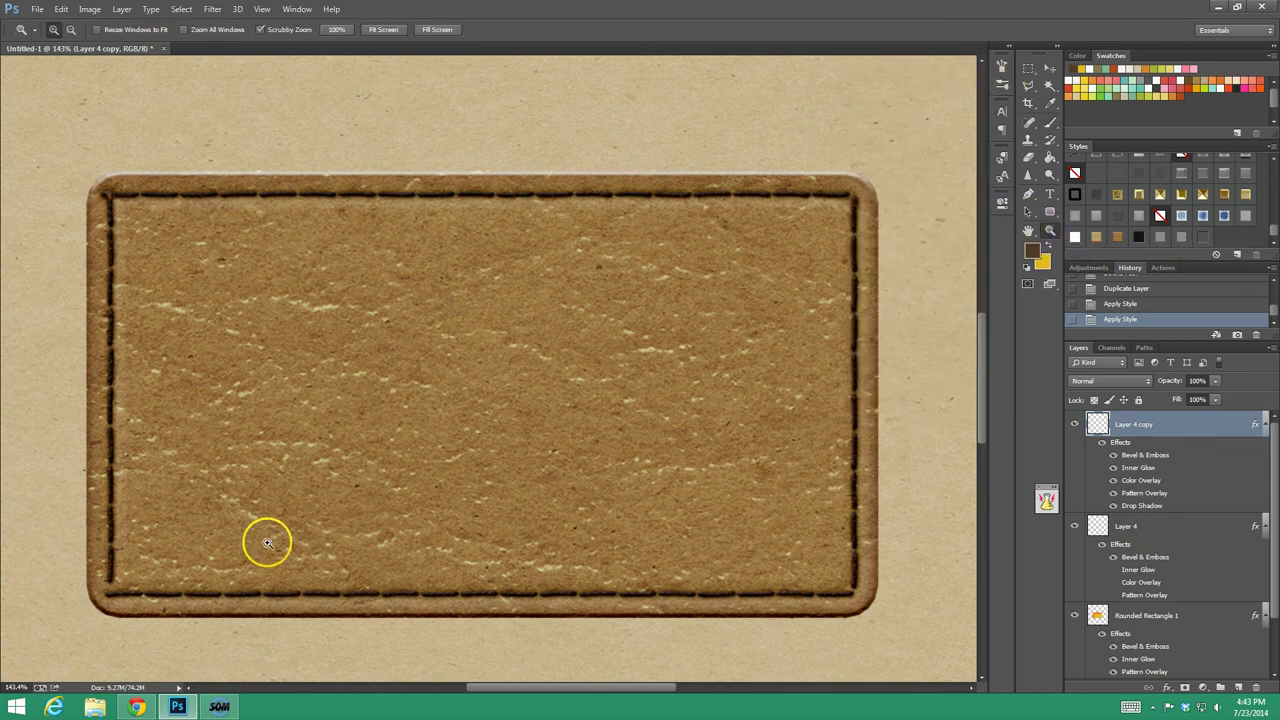
left_click_drag(194, 584, 196, 586)
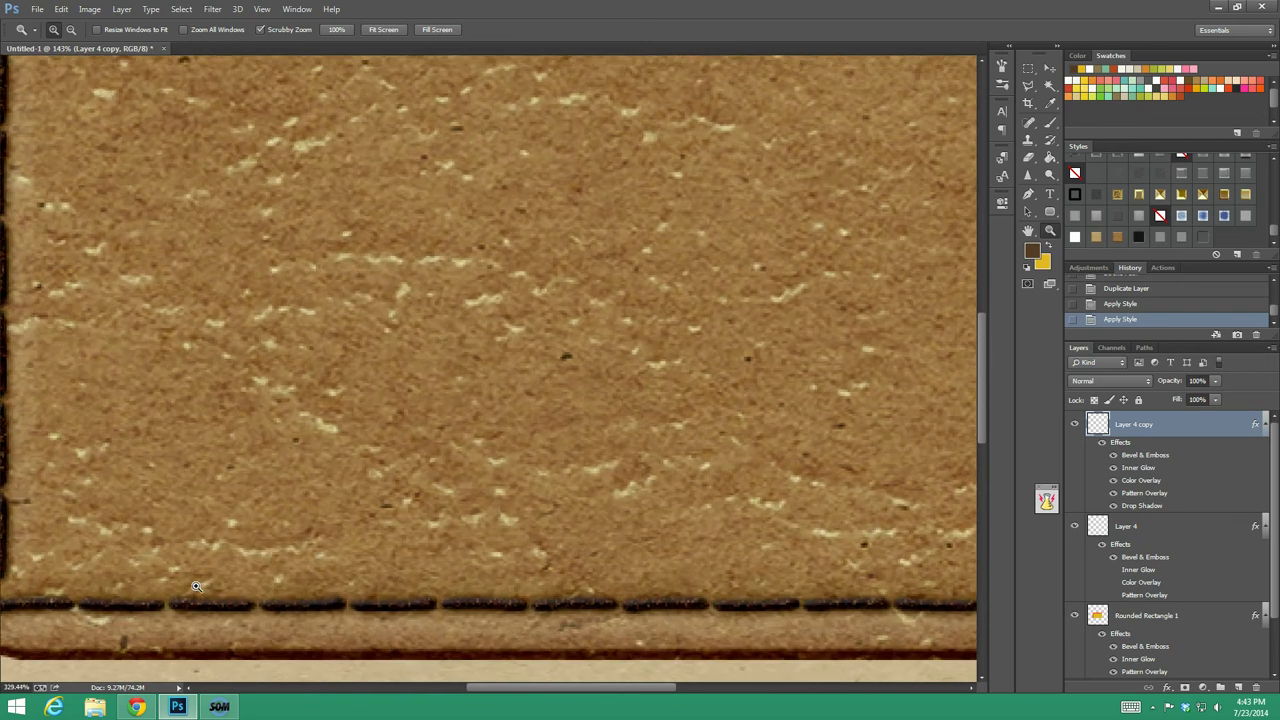
left_click(196, 586, "alt")
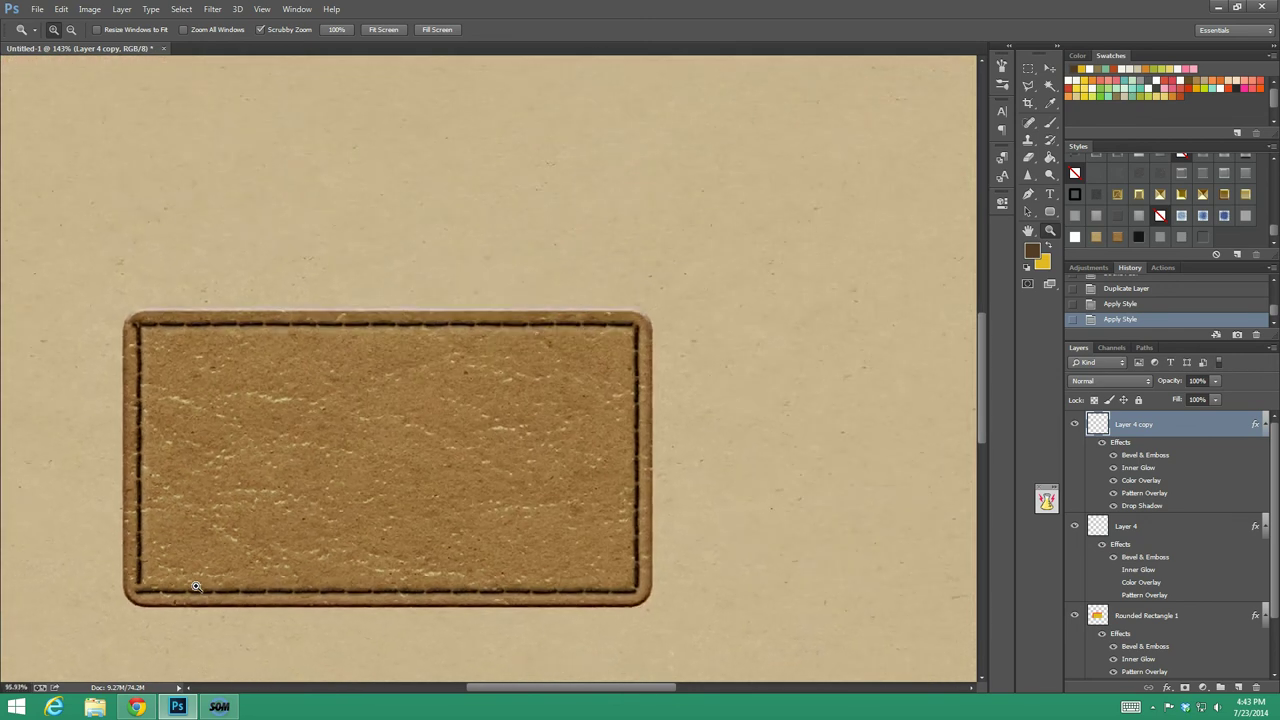
left_click(196, 586, "alt")
mouse_move(194, 583)
left_mouse_down()
mouse_move(213, 573)
mouse_move(194, 571)
left_mouse_up()
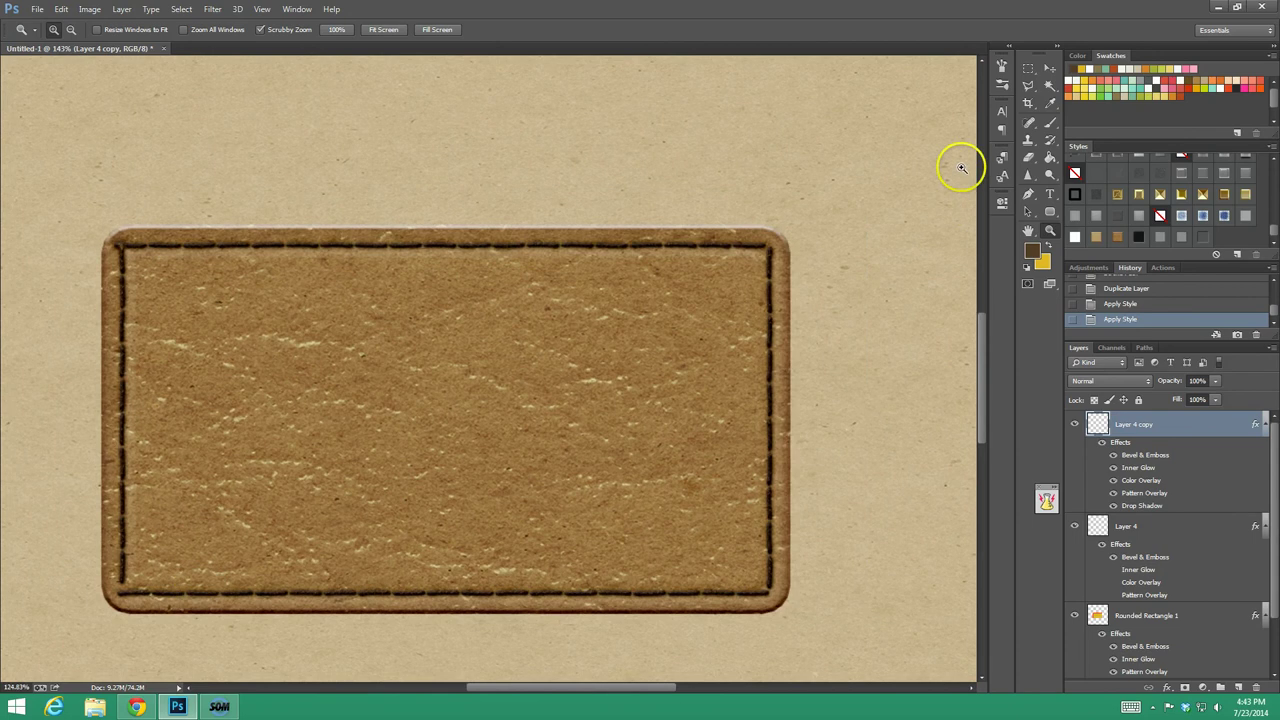
Type the patch word on the leather and set it in the Anodyne font.
left_click(1050, 195)
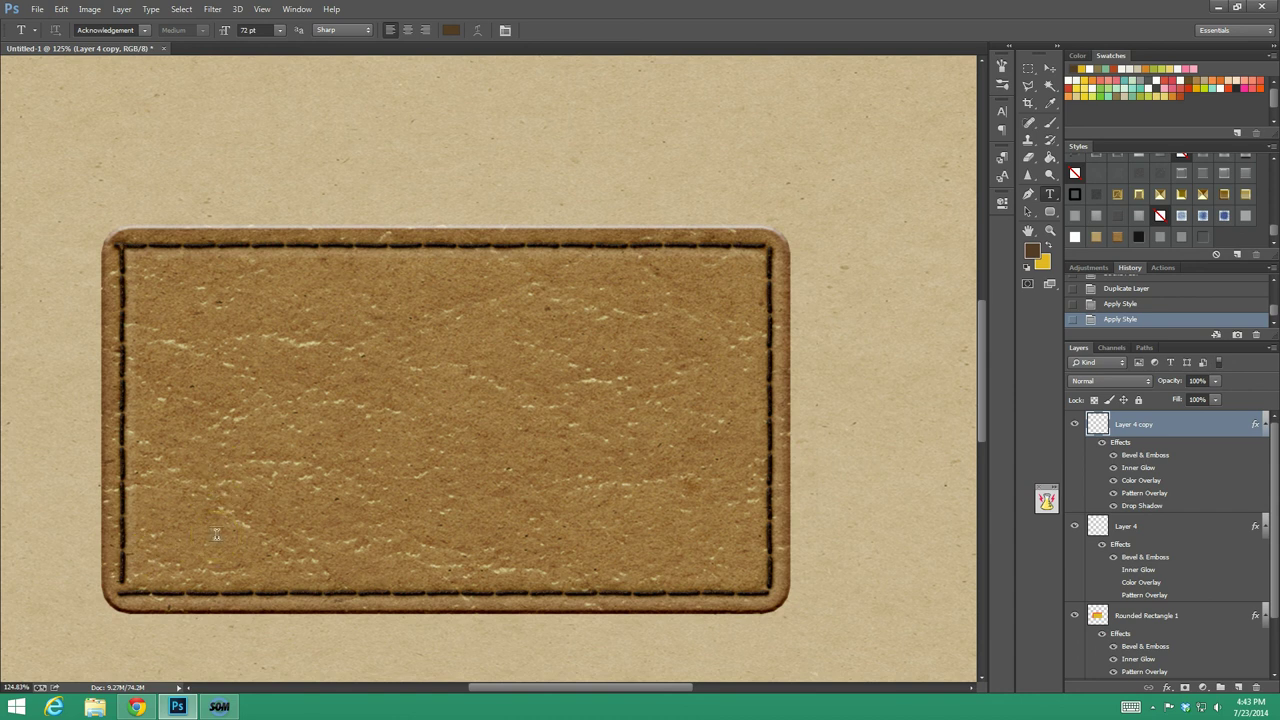
left_click(514, 459)
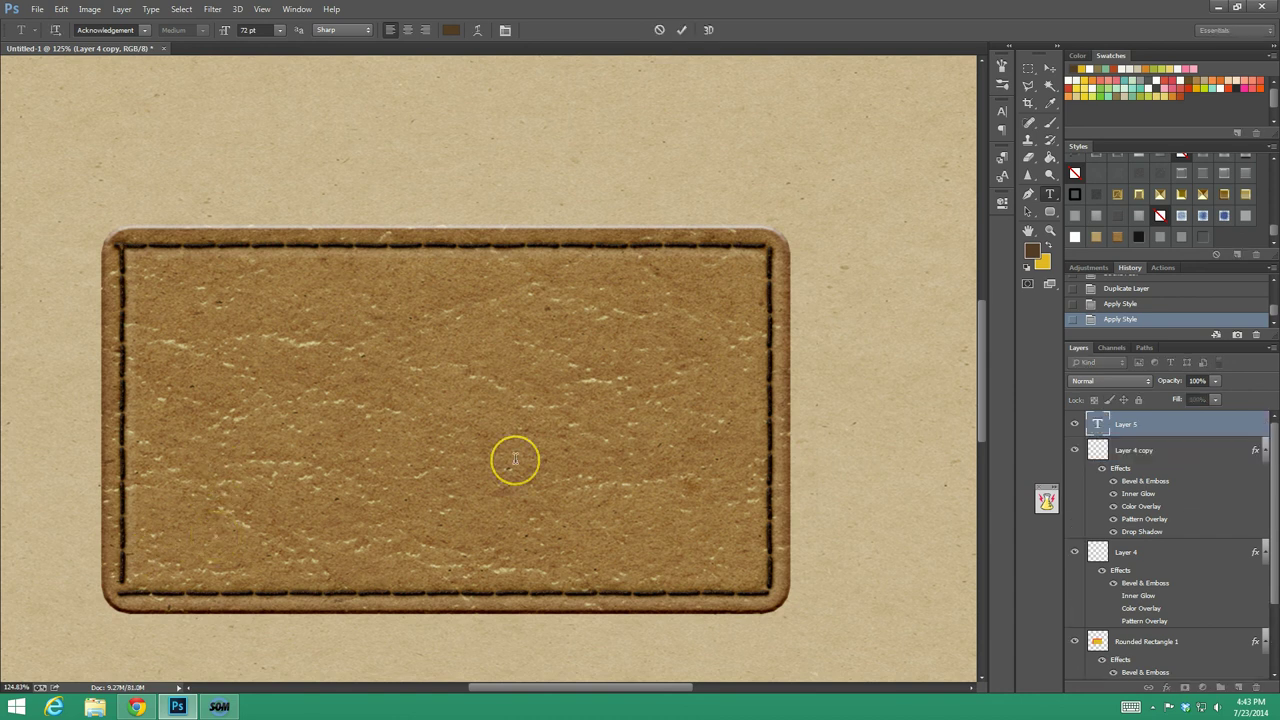
type("STUD")
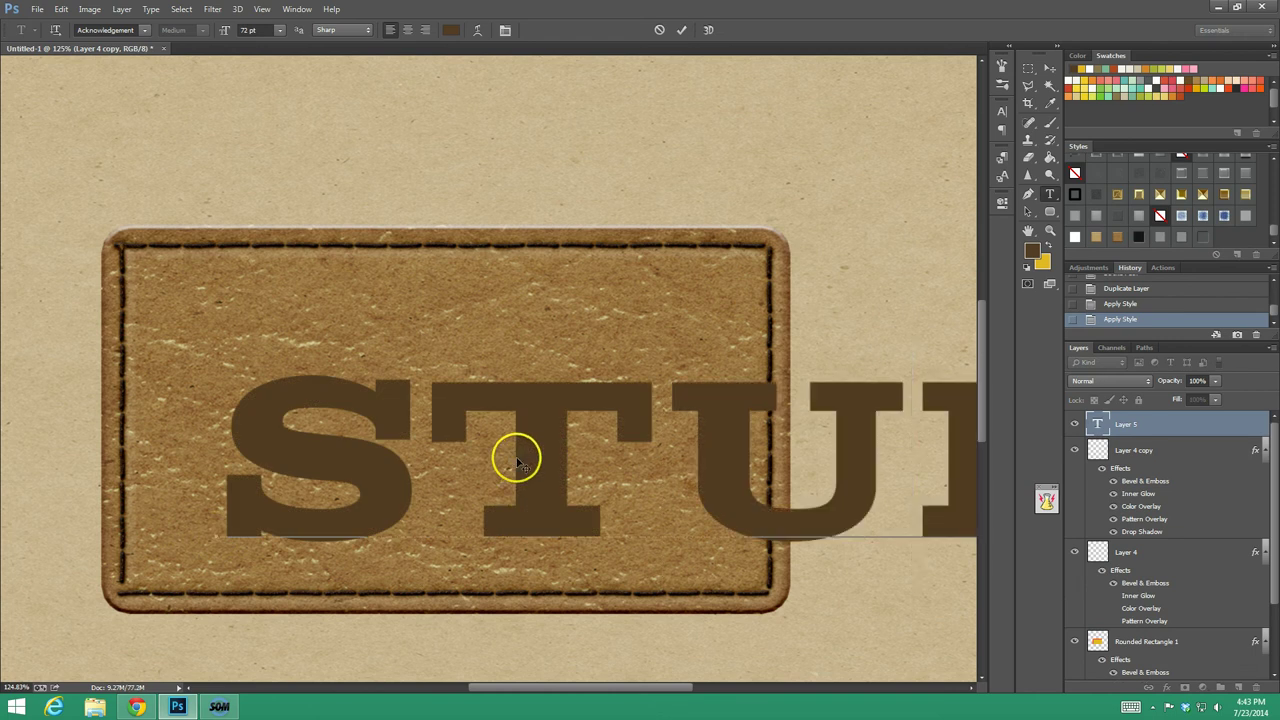
left_click(124, 30)
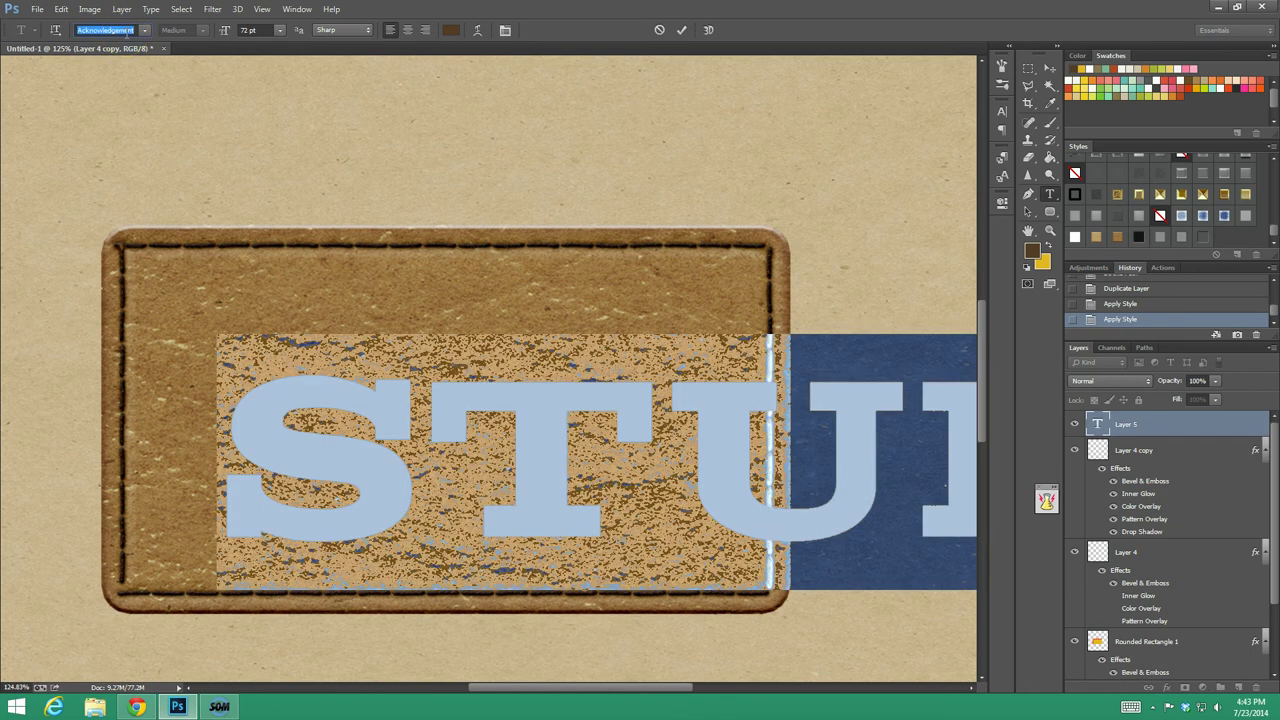
left_click(144, 31)
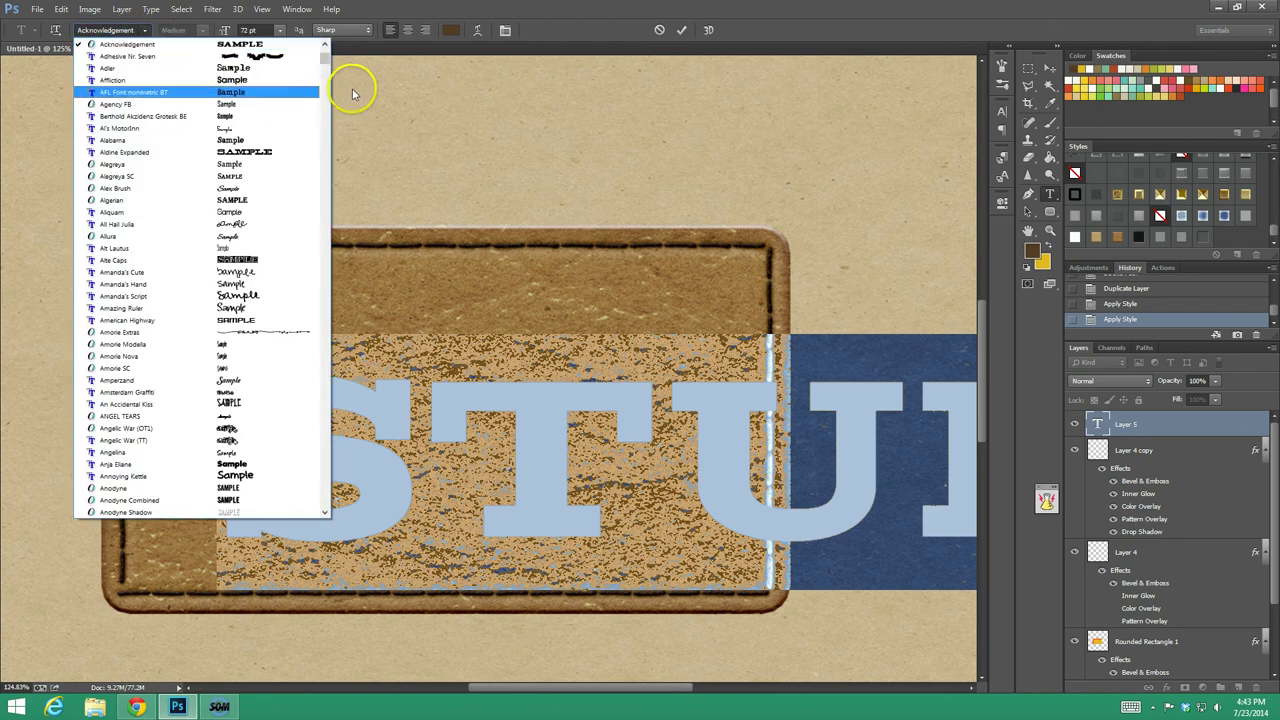
left_click(246, 491)
left_click(318, 451)
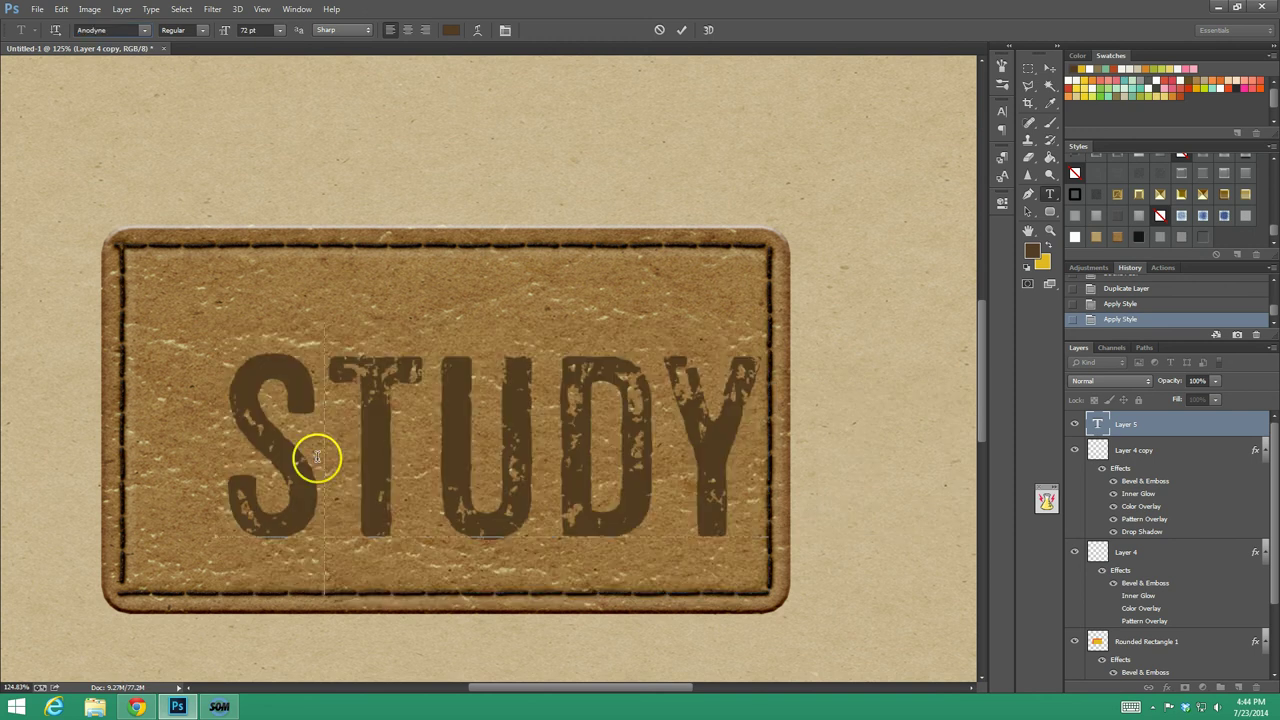
Delete the Y to leave STUD, then enlarge it to about 77 pt and reposition it.
left_click(672, 467)
key("shift+Right")
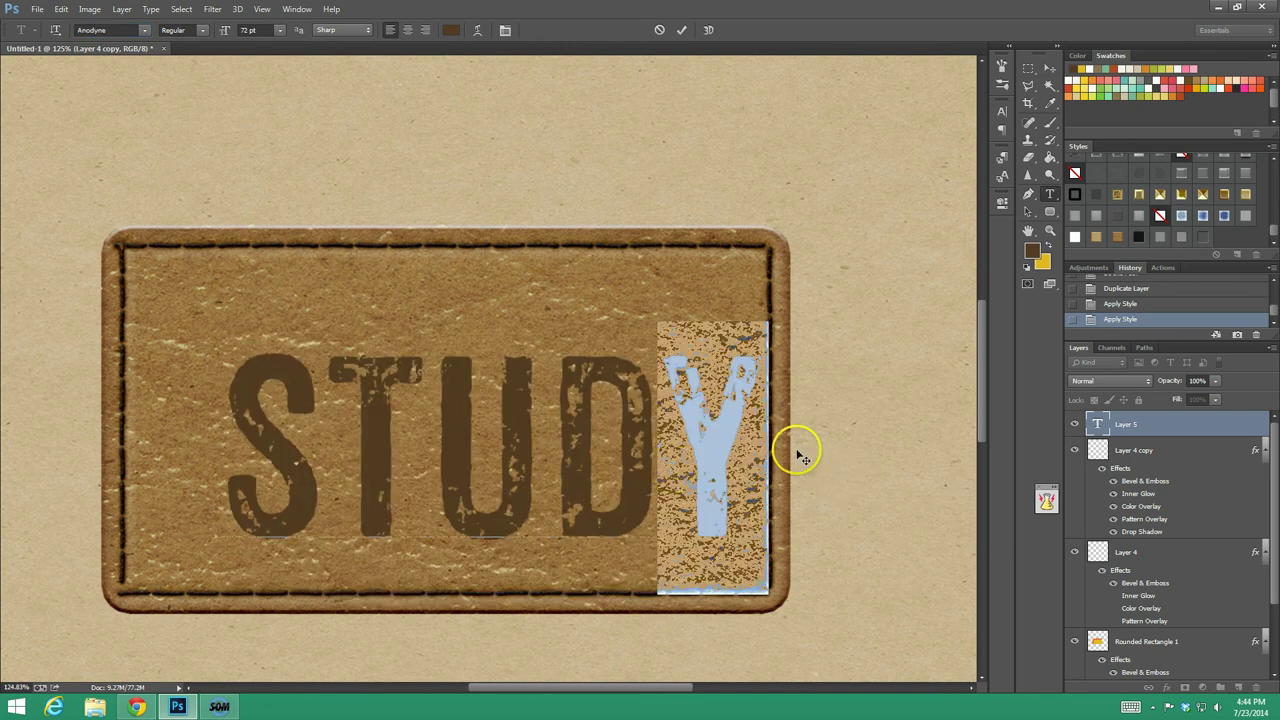
key("BackSpace")
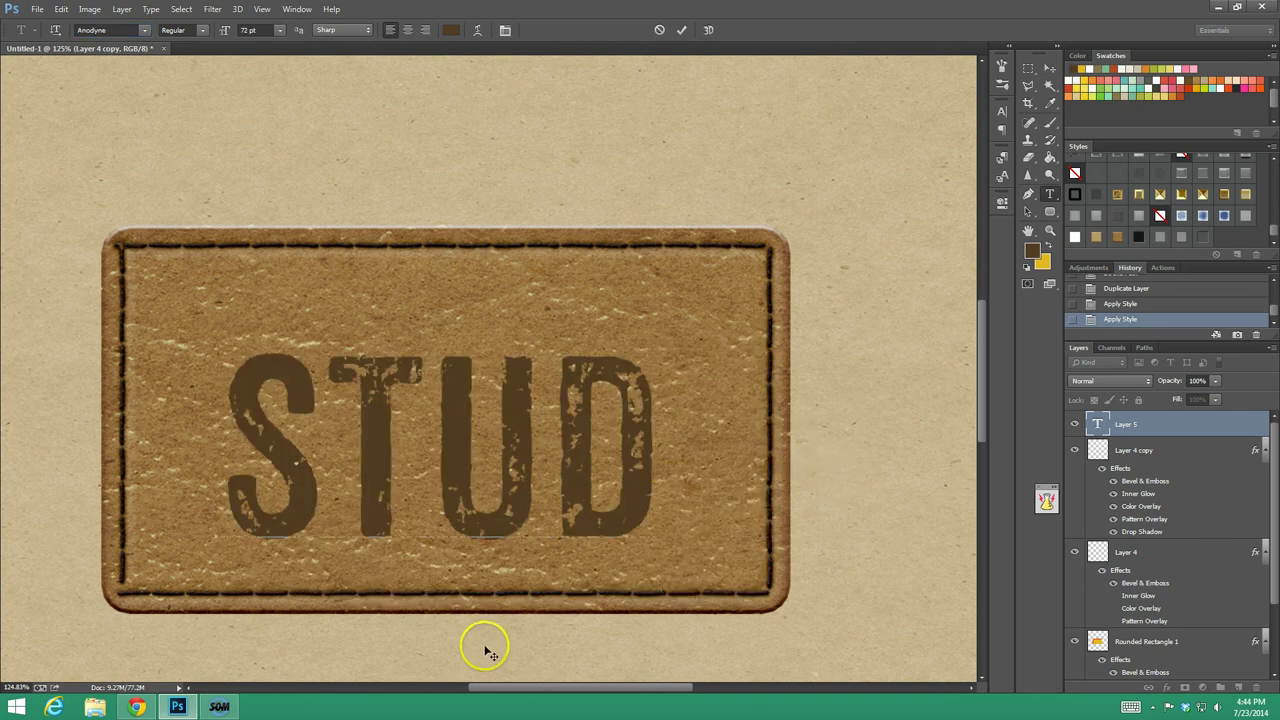
left_click_drag(490, 653, 490, 653)
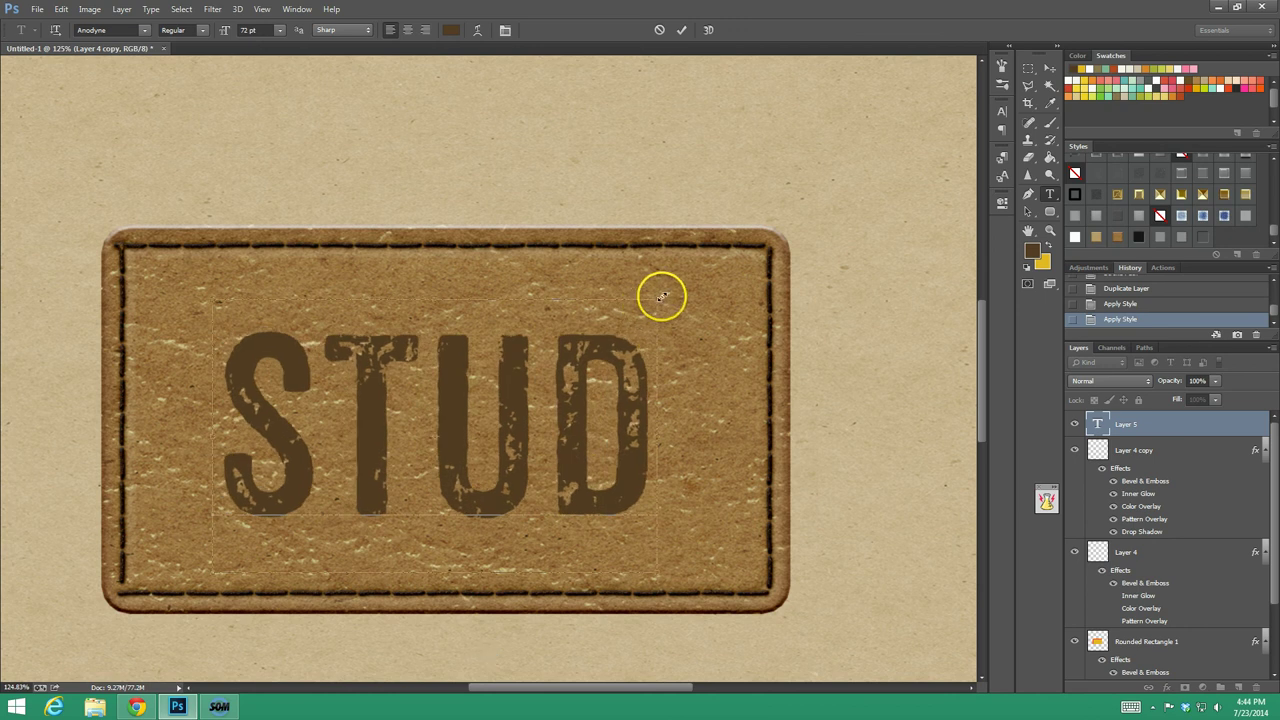
left_click_drag(661, 297, 697, 285)
left_click_drag(512, 640, 520, 655)
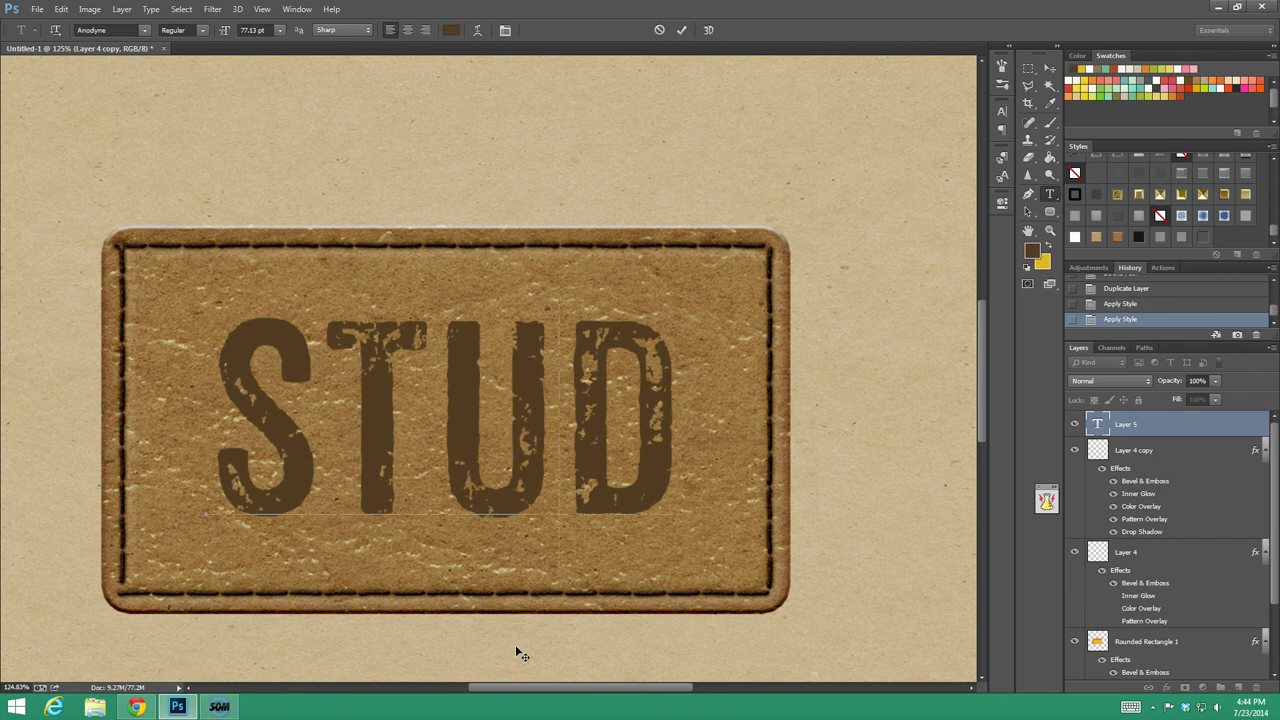
Try a preset style on STUD, undo it, then apply a debossed preset instead.
left_click(1139, 237)
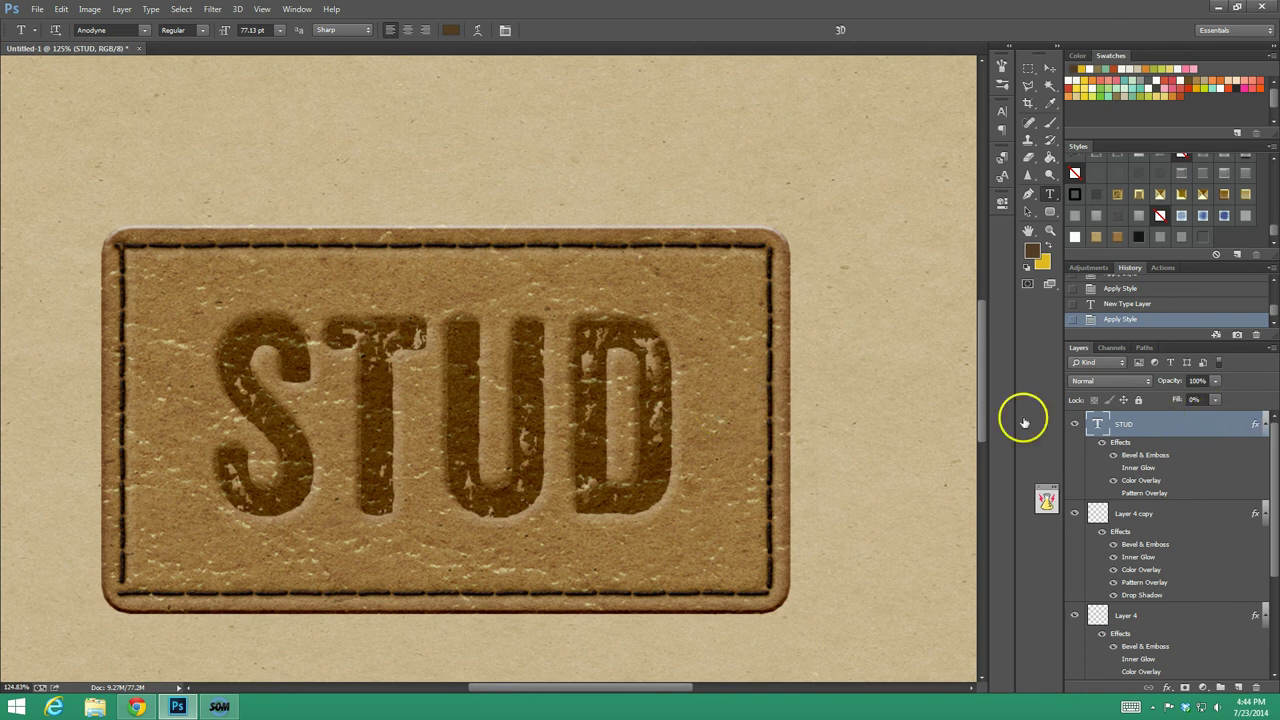
left_click(1130, 303)
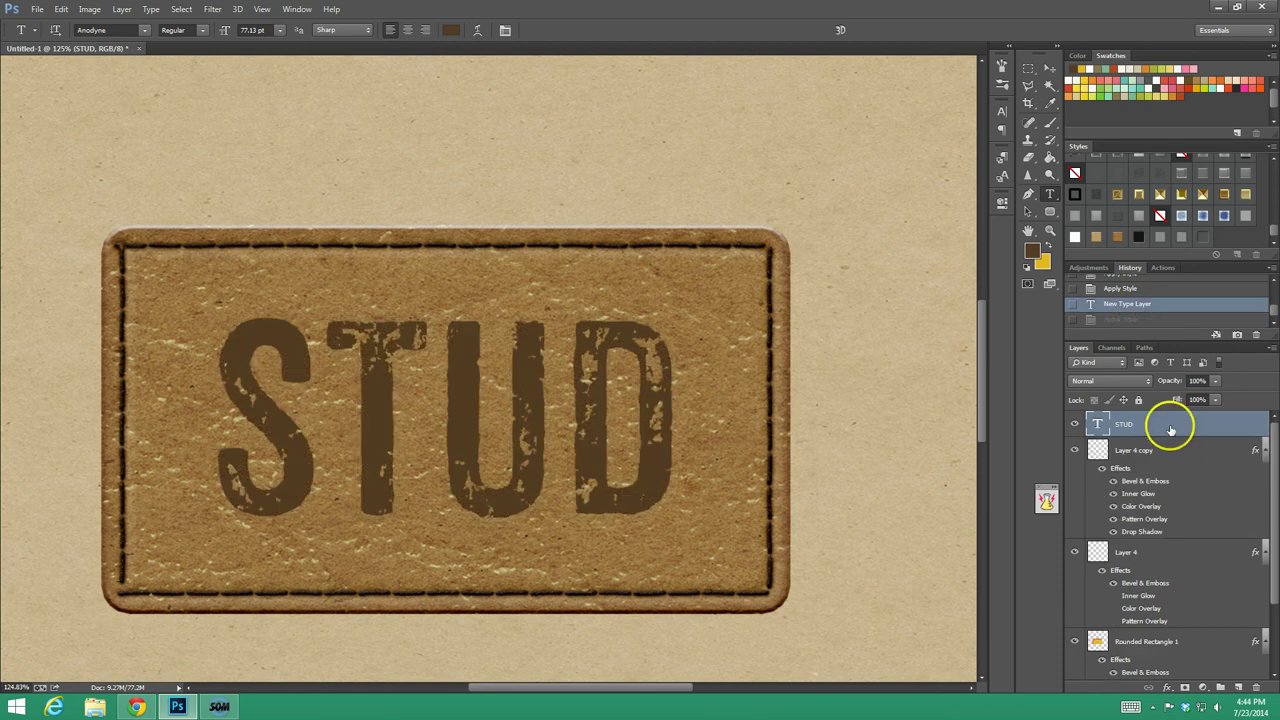
left_click(1201, 235)
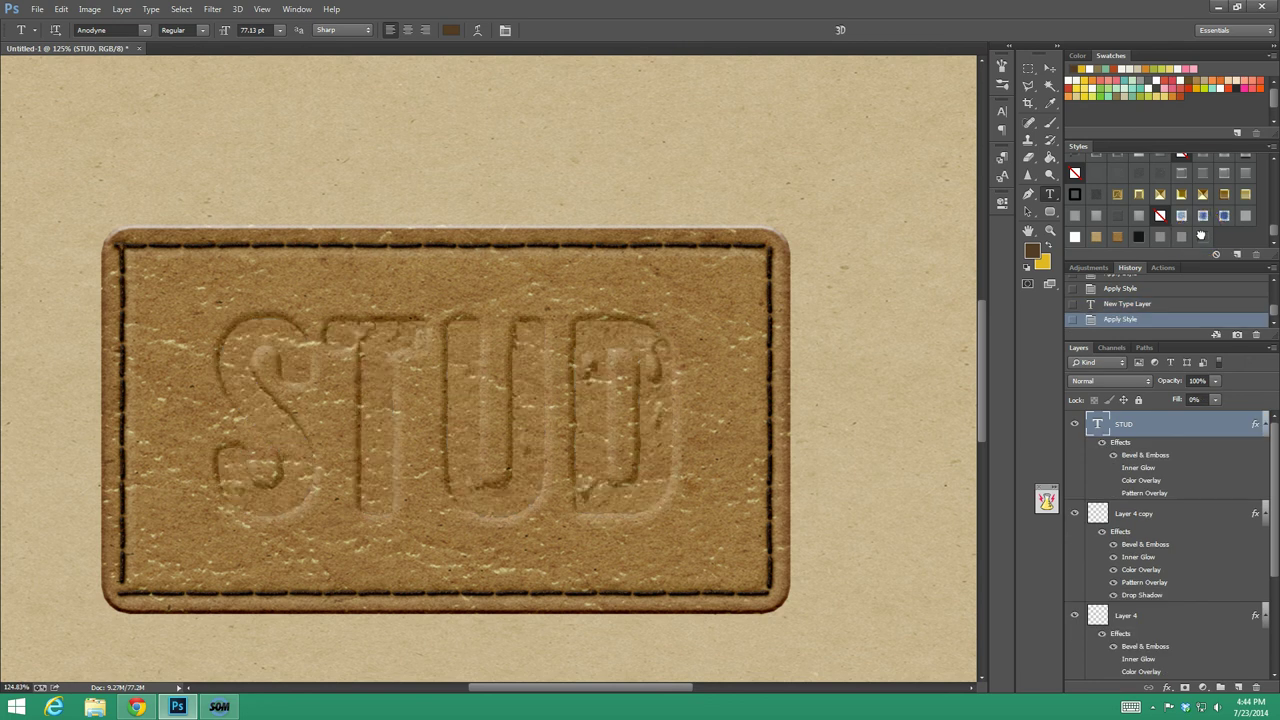
Duplicate STUD, clear the copy's style, and set it to Linear Burn at 53% fill.
right_click(1170, 430)
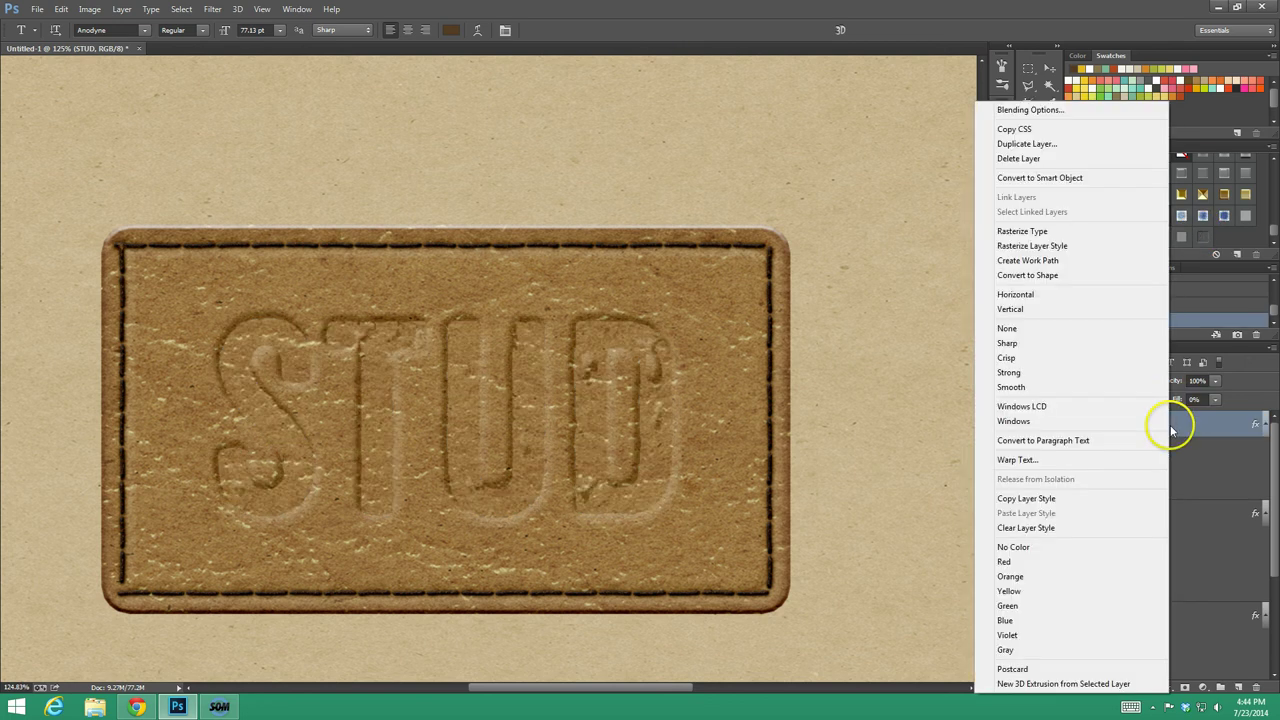
left_click(1030, 144)
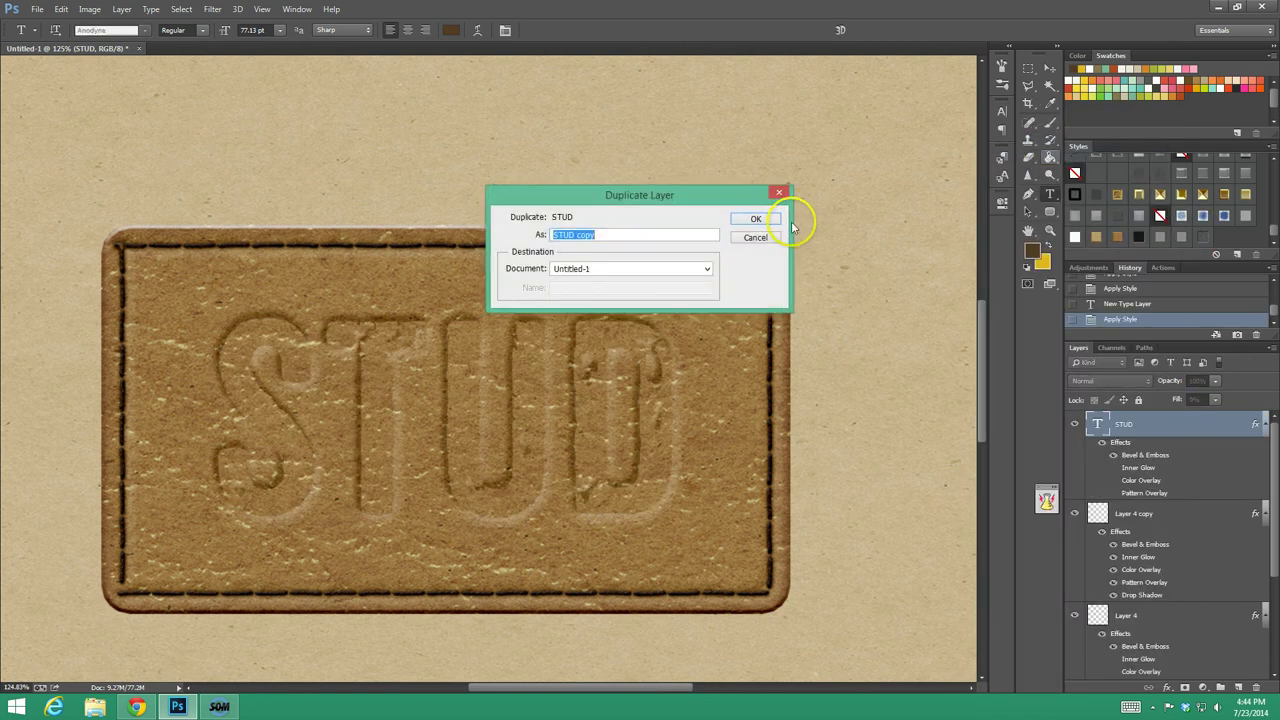
left_click(752, 220)
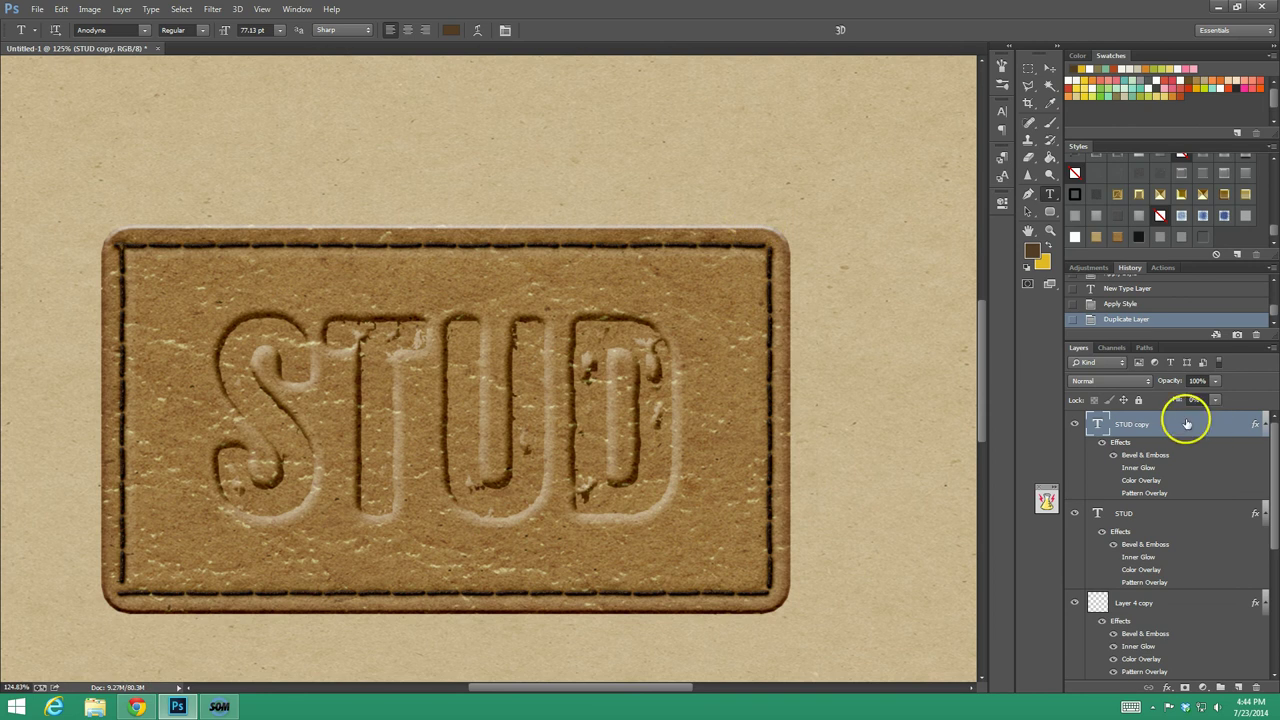
left_click(1216, 399)
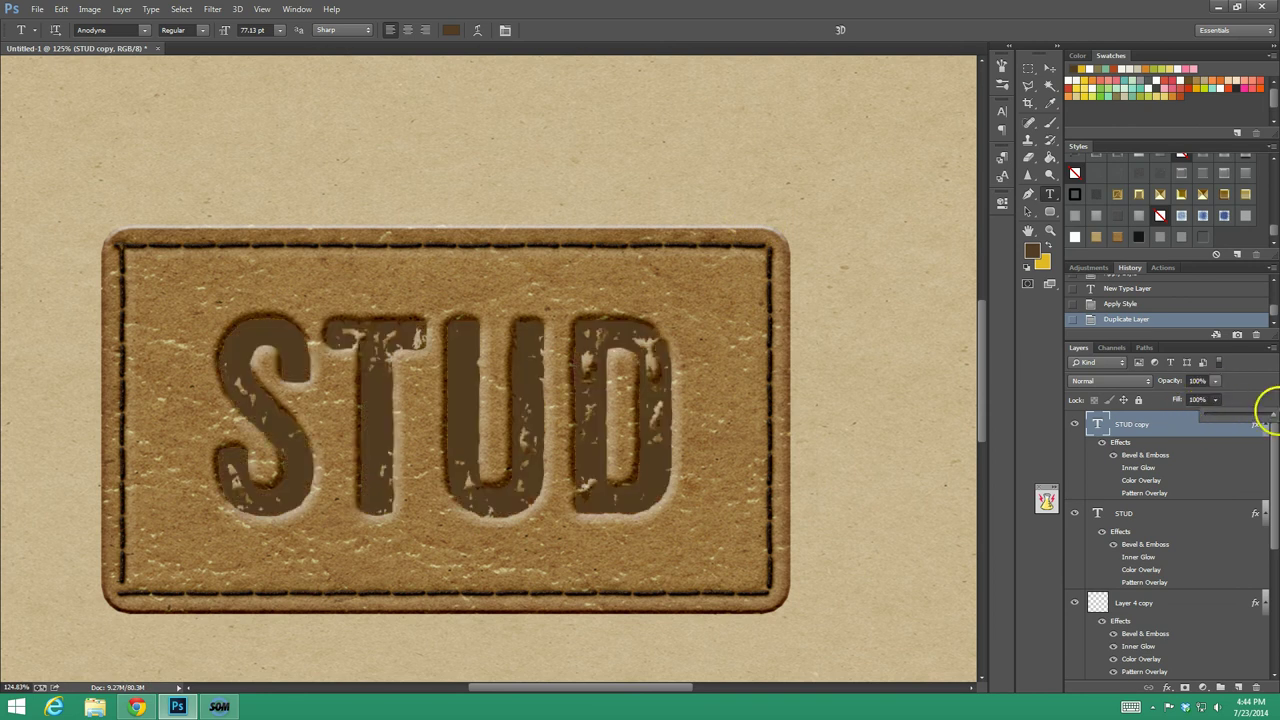
left_click(1151, 423)
left_click(1216, 254)
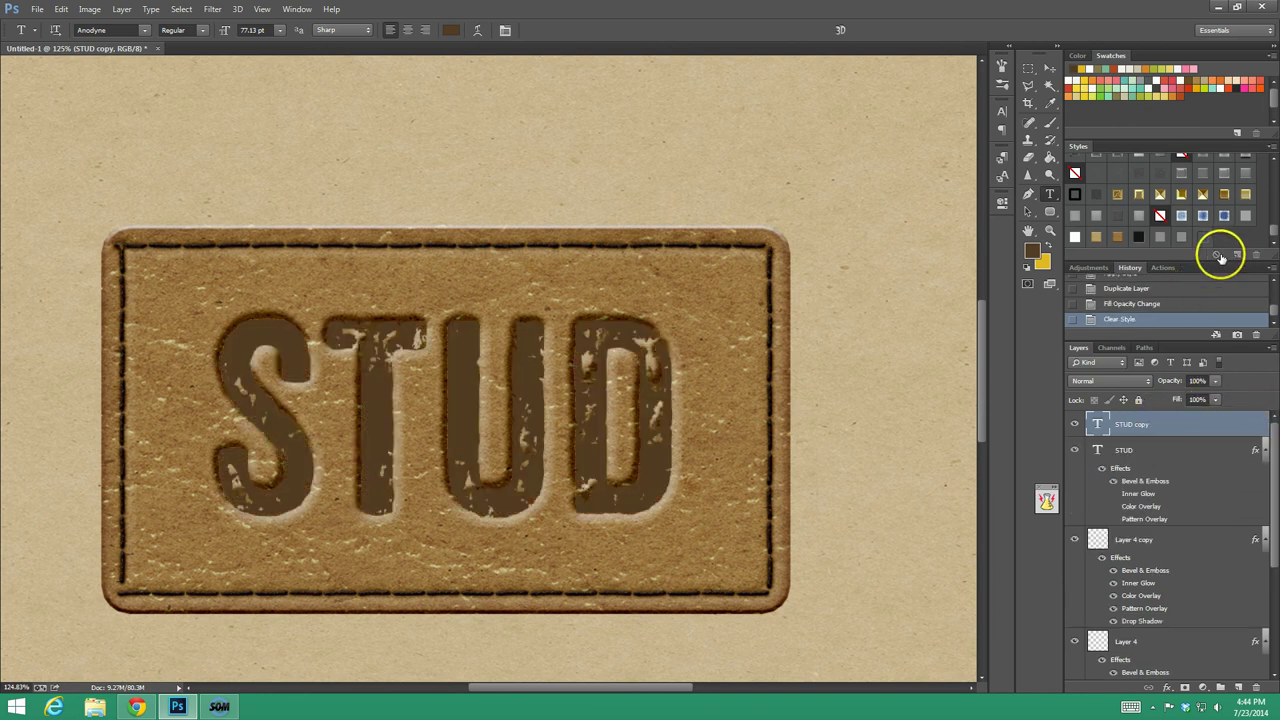
left_click(1103, 382)
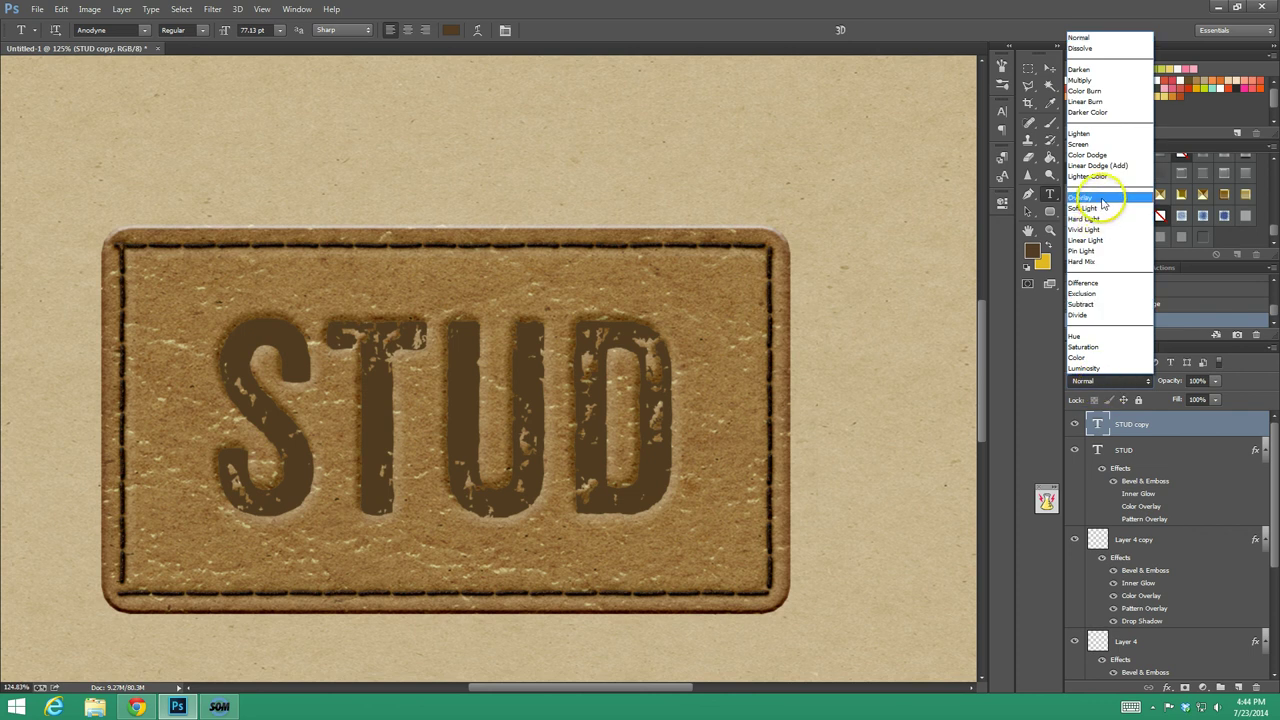
left_click(1086, 101)
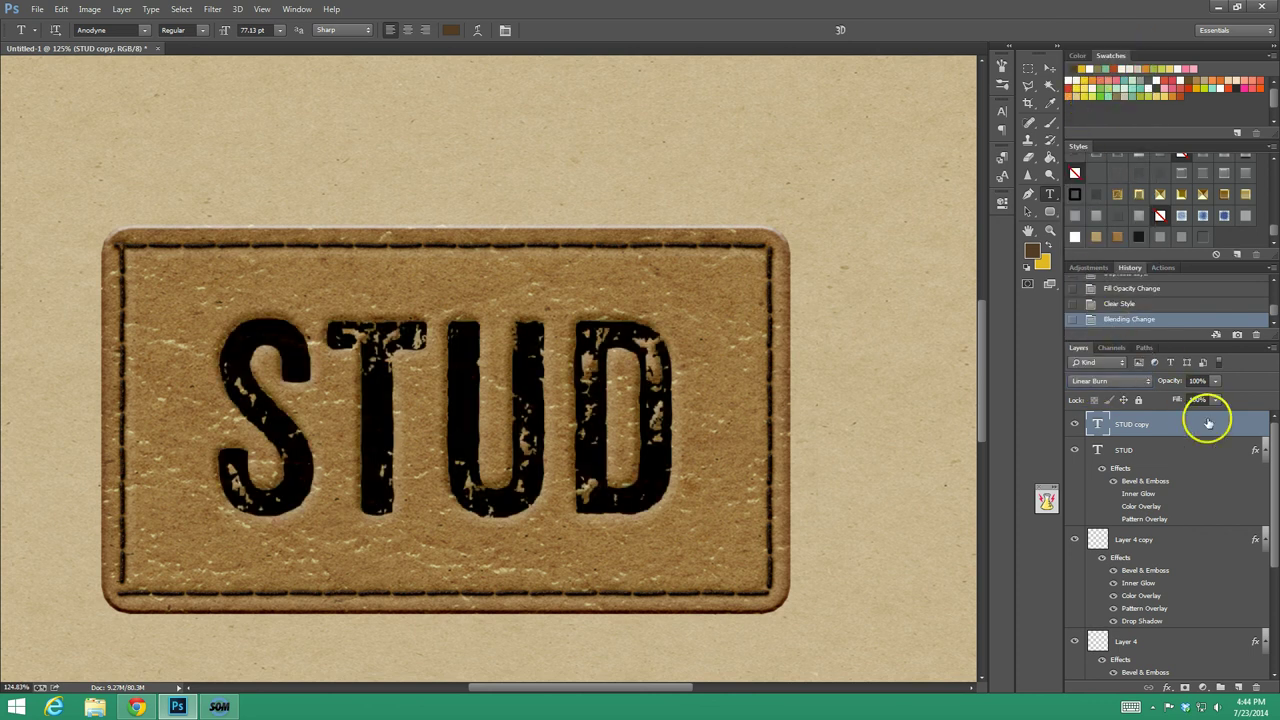
left_click_drag(1214, 403, 1174, 416)
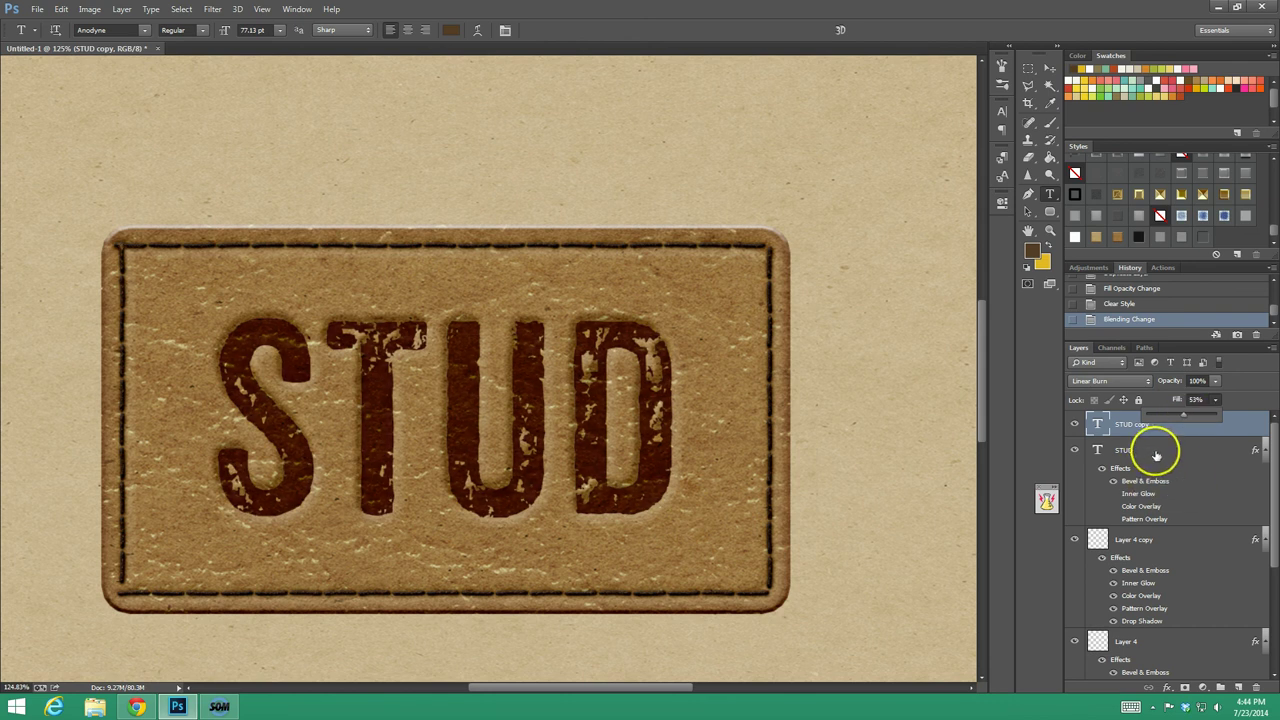
left_click(1151, 450)
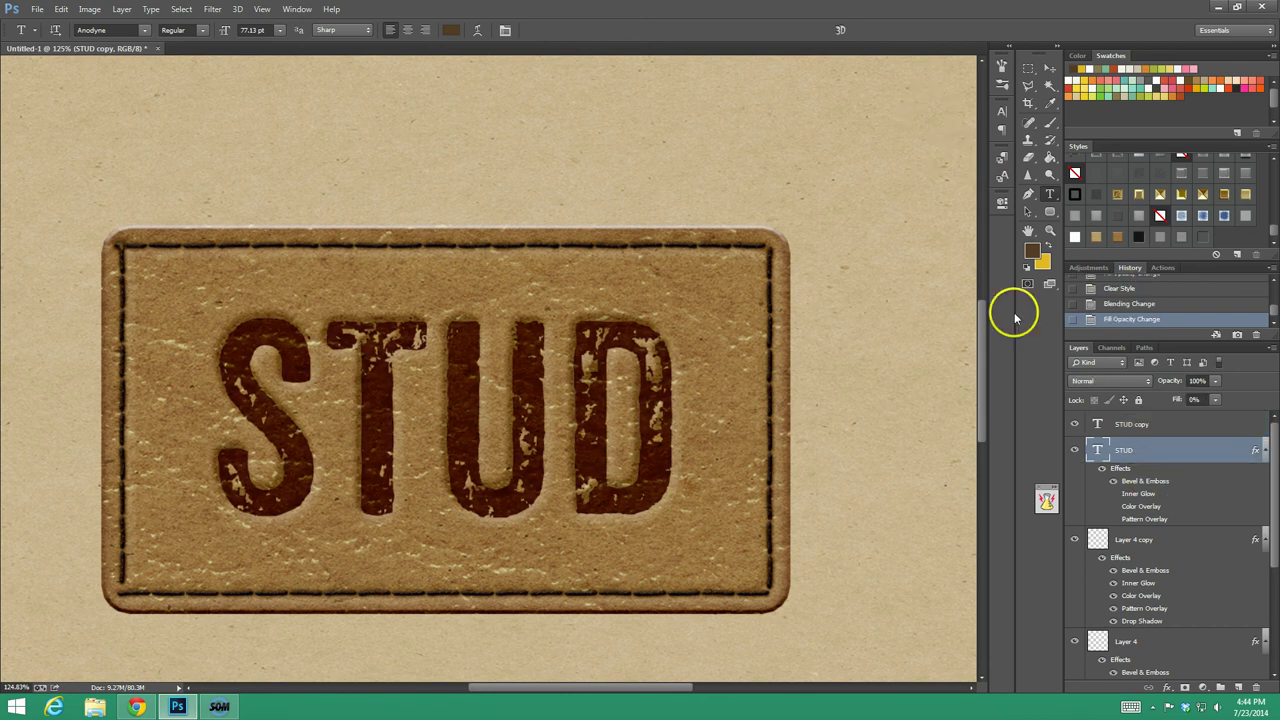
Show Group 1 and scale up the denim heart so it peeks out behind the patch.
left_click(1049, 229)
left_click_drag(752, 312, 752, 315)
scroll(1100, 480, "down", 5)
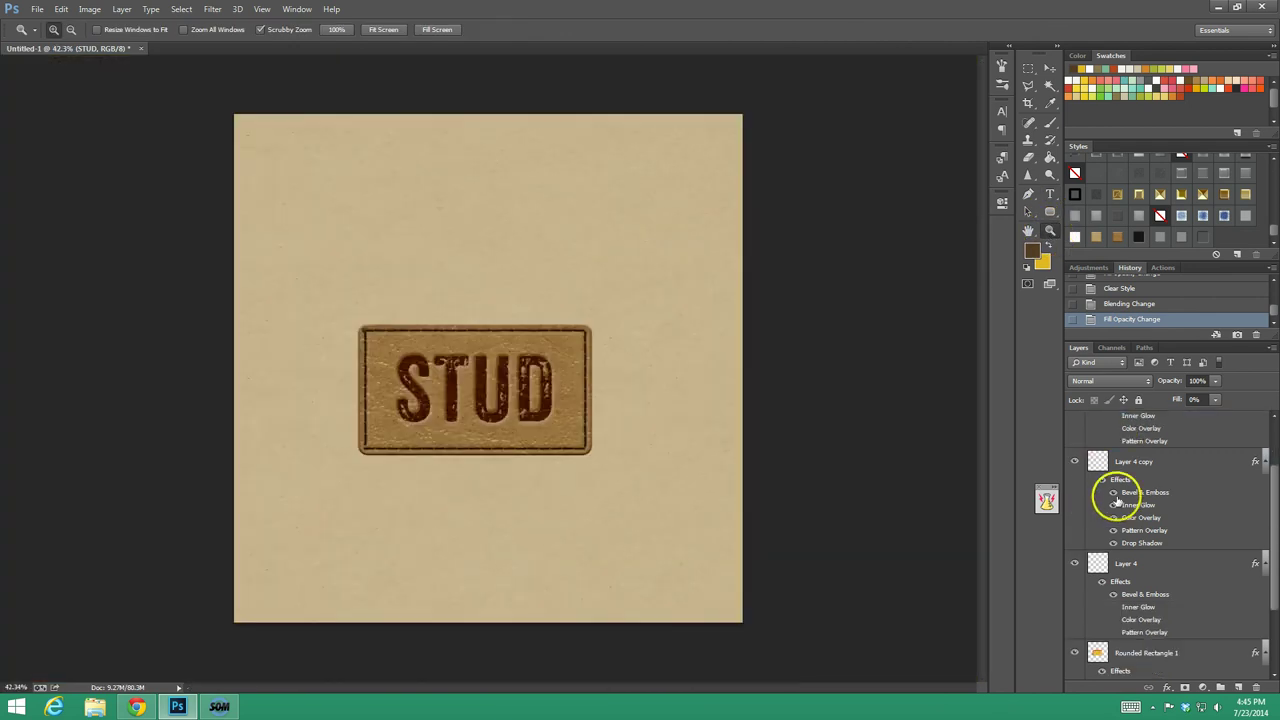
left_click(1074, 620)
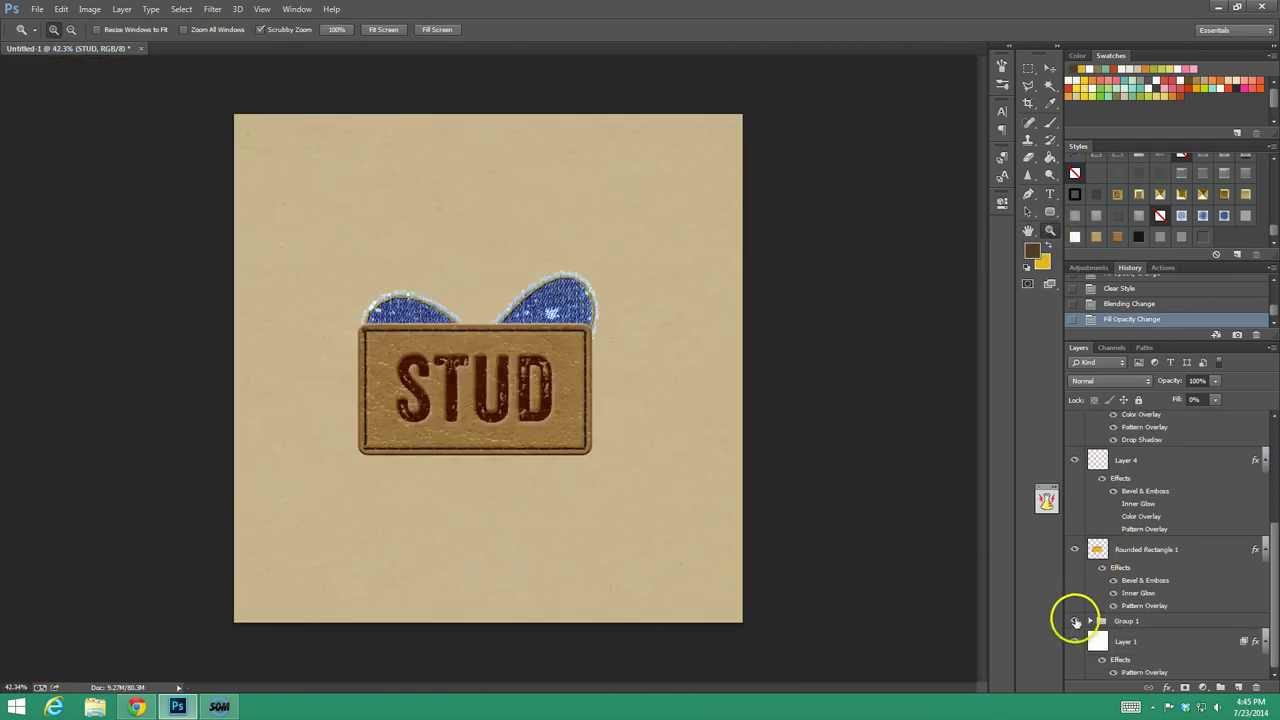
left_click(1050, 68)
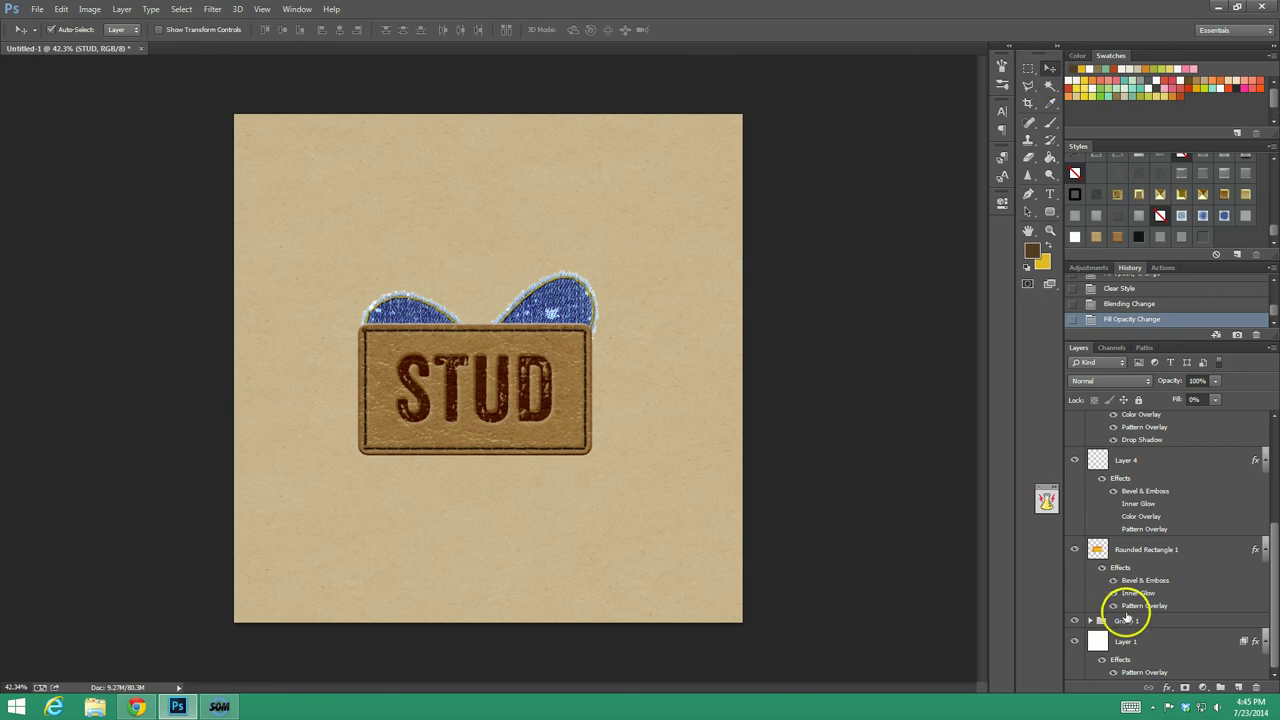
left_click(457, 255)
key("ctrl+t")
left_click_drag(580, 291, 578, 303)
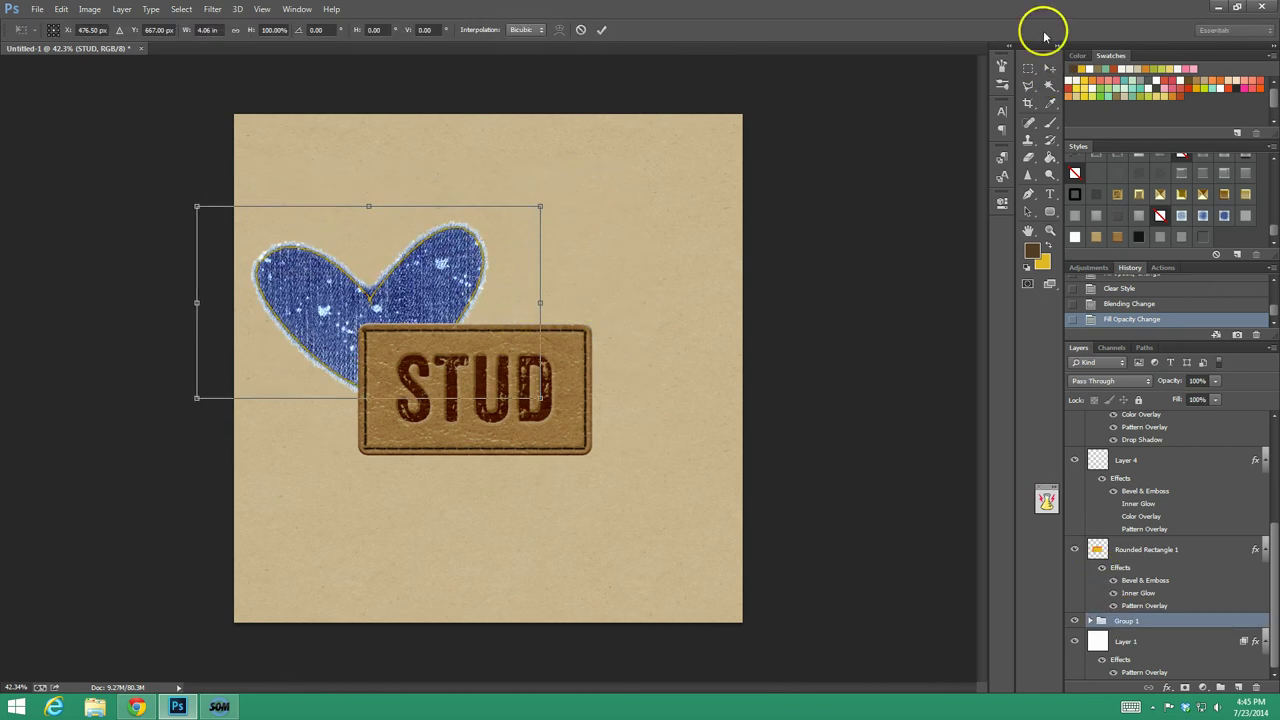
left_click(1048, 66)
left_click(592, 267)
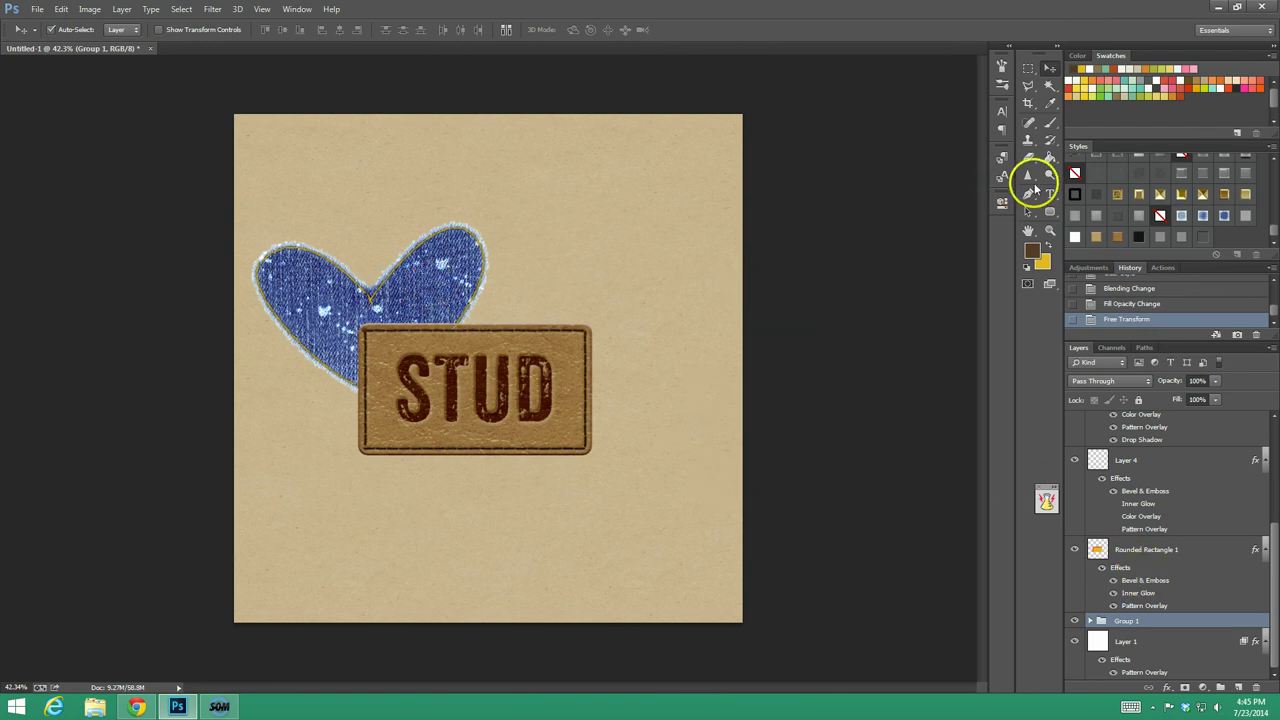
left_click(1050, 228)
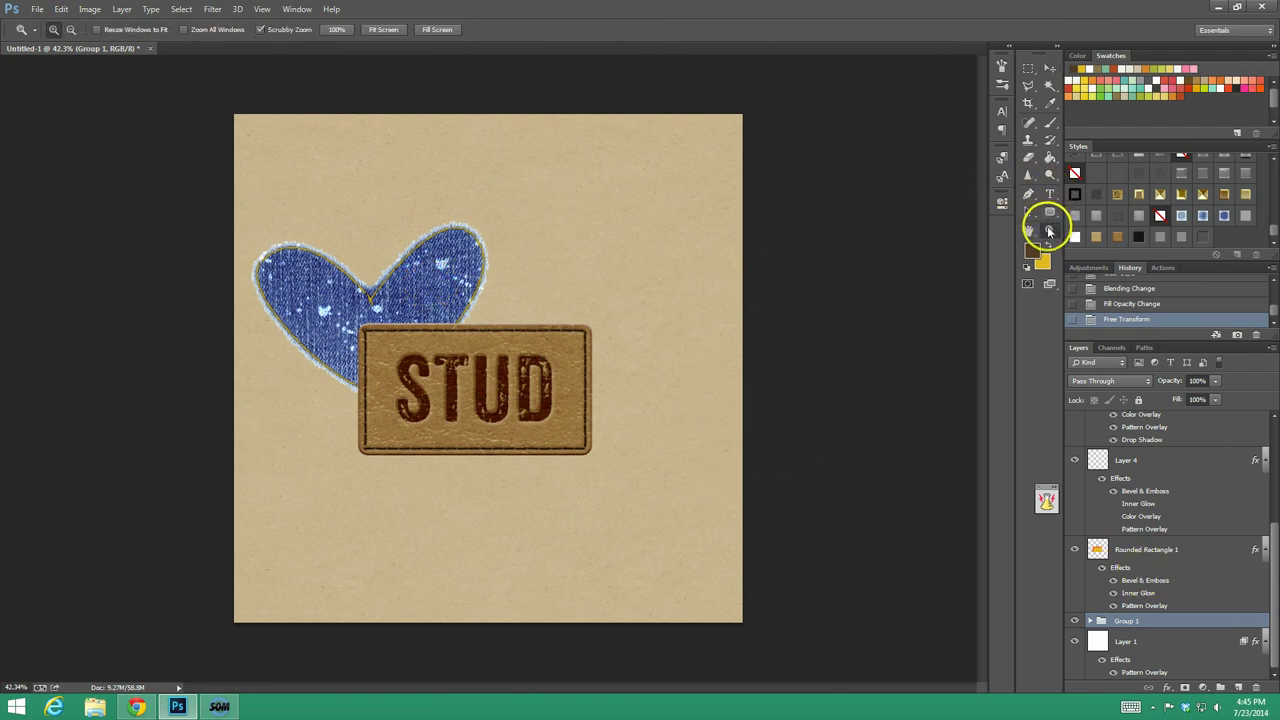
Zoom to about 96% on the STUD patch and denim heart, then scroll to centre them.
left_click(485, 344)
left_click_drag(485, 344, 534, 352)
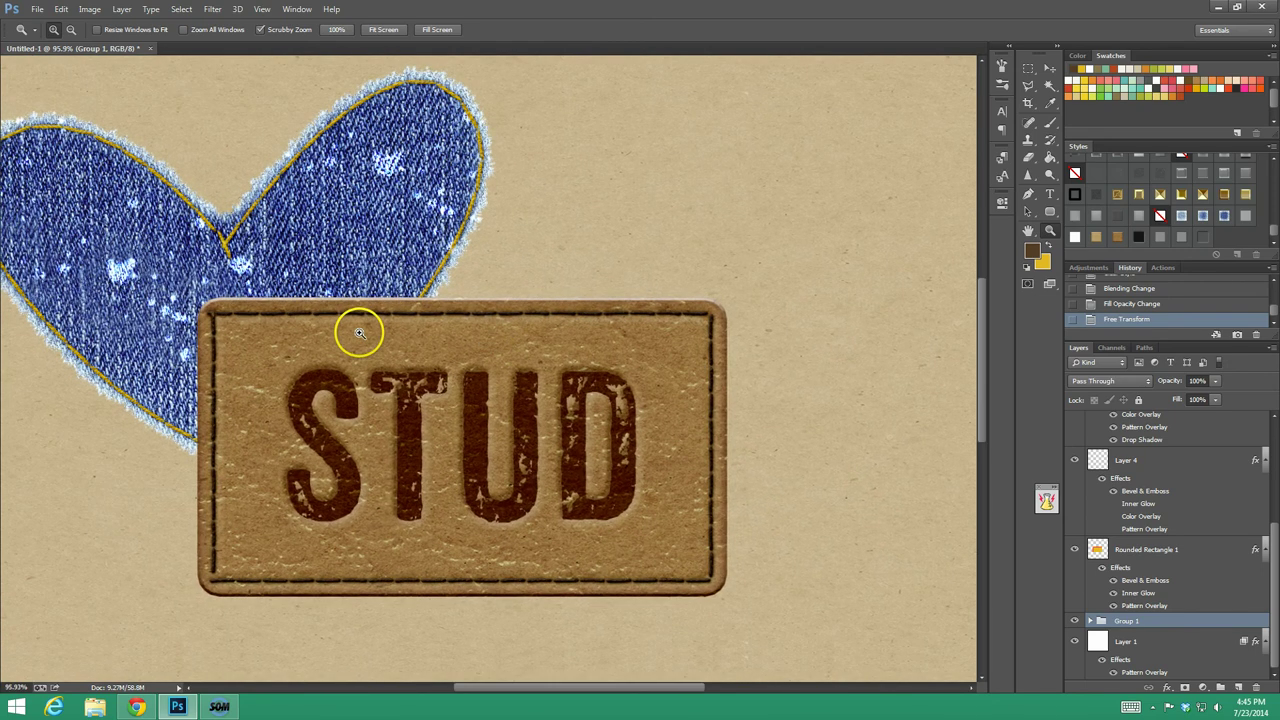
left_click_drag(646, 694, 608, 693)
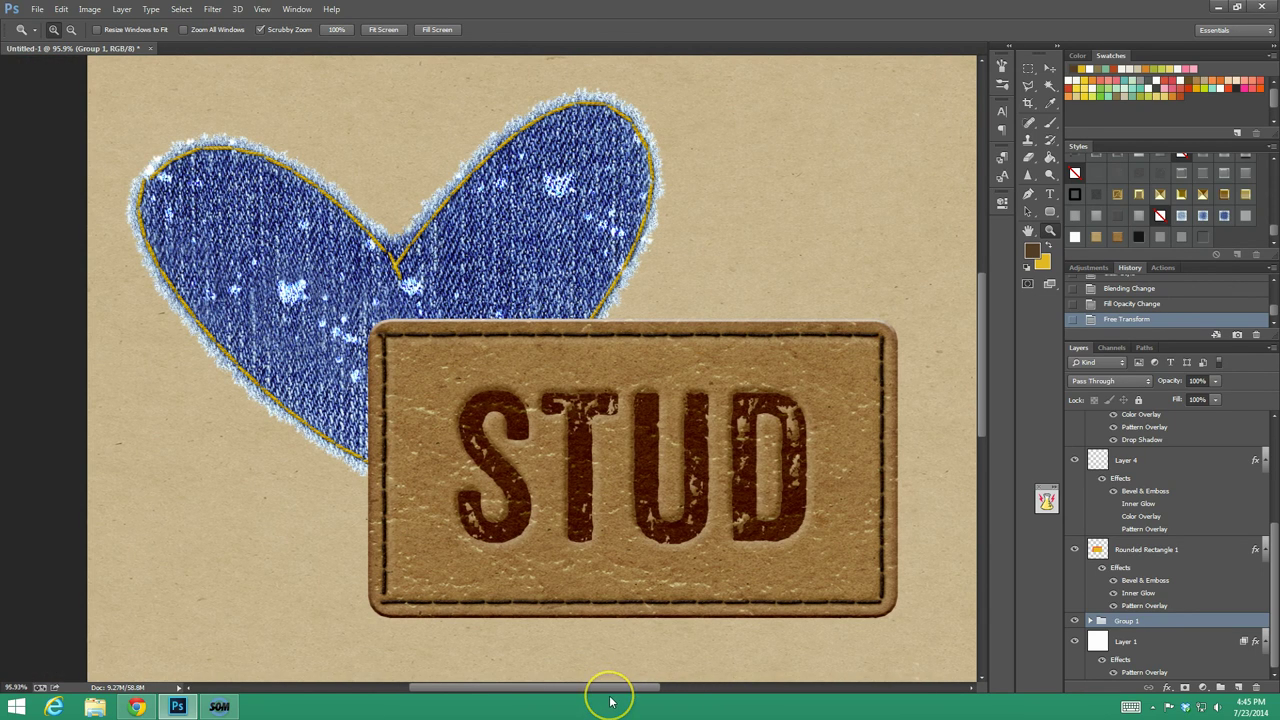